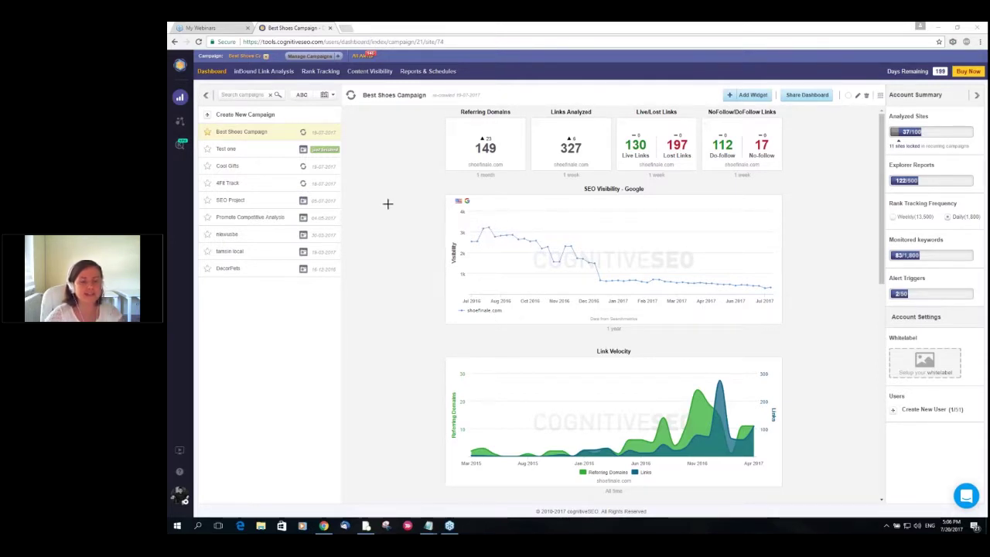
Open shoefinale.com in a new browser tab and look through its homepage down to the footer.
click(350, 29)
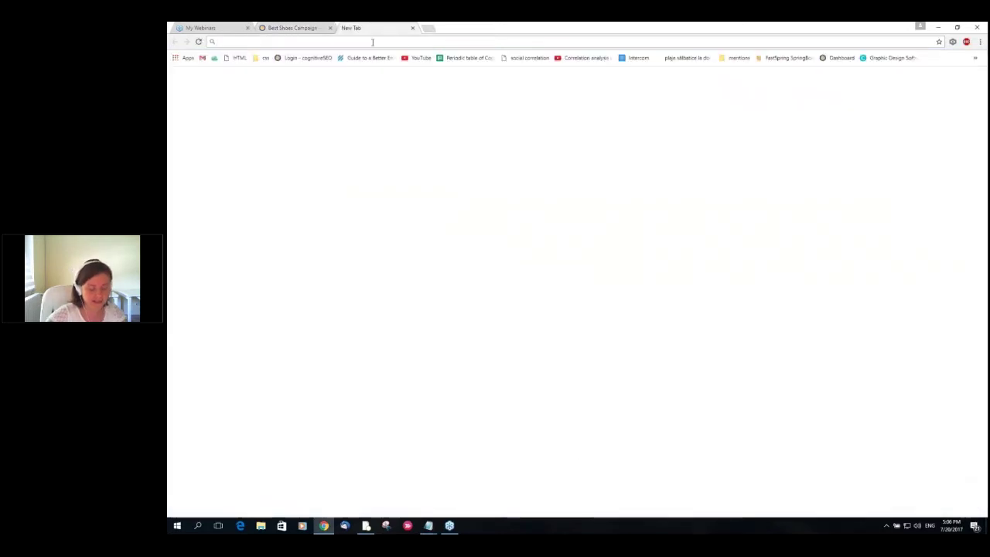
text(she)
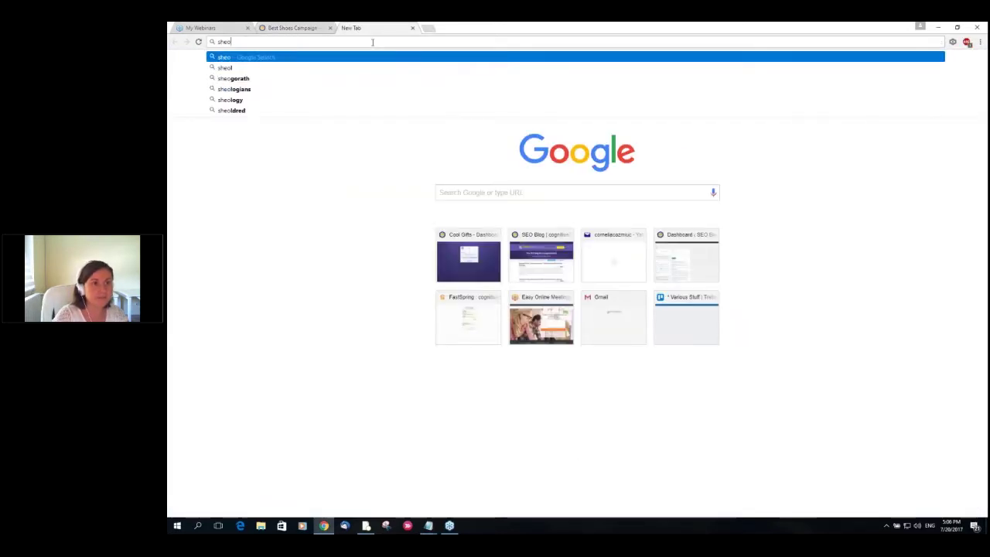
key(BackSpace)
text(oefin)
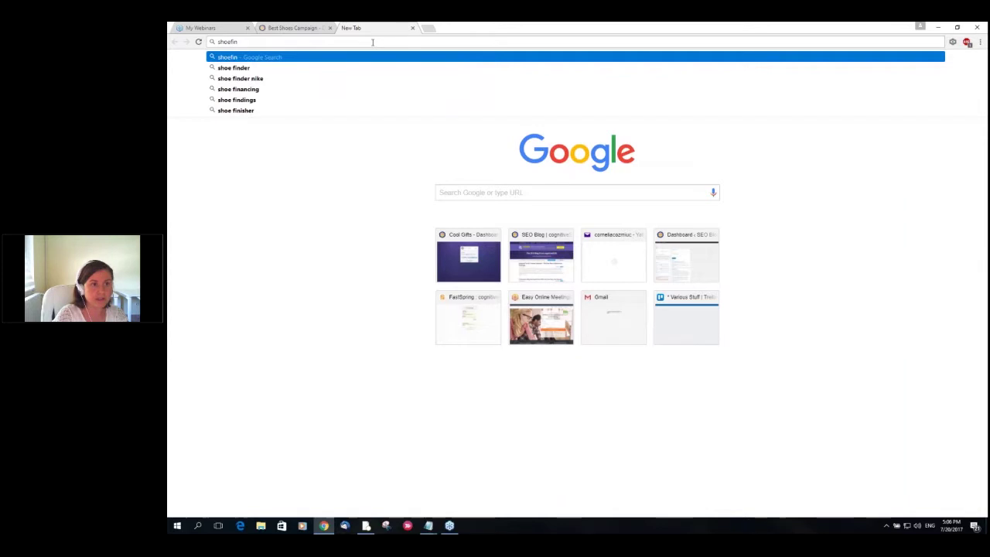
text(ale.com)
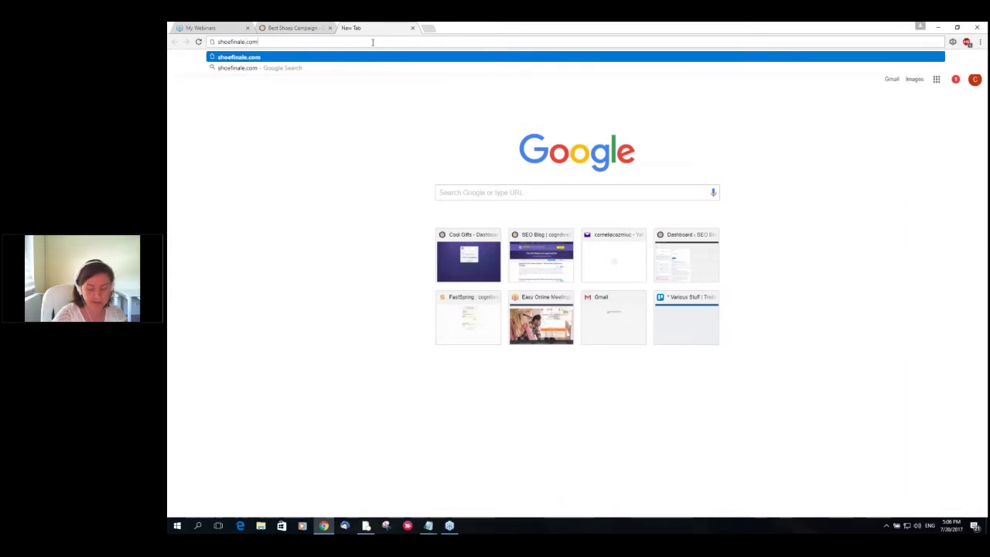
key(Return)
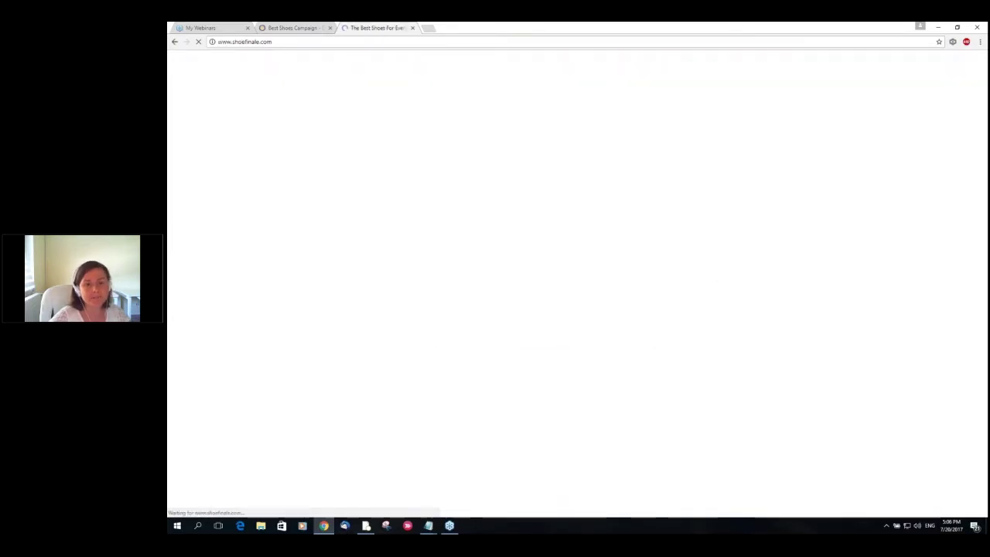
scroll(431, 144, down, 1)
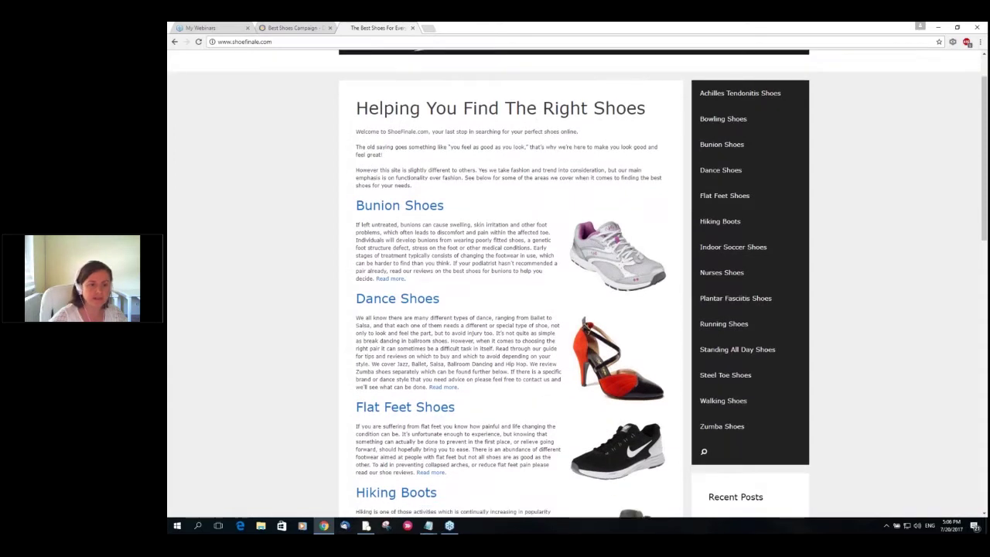
scroll(511, 286, down, 3)
scroll(511, 286, down, 5)
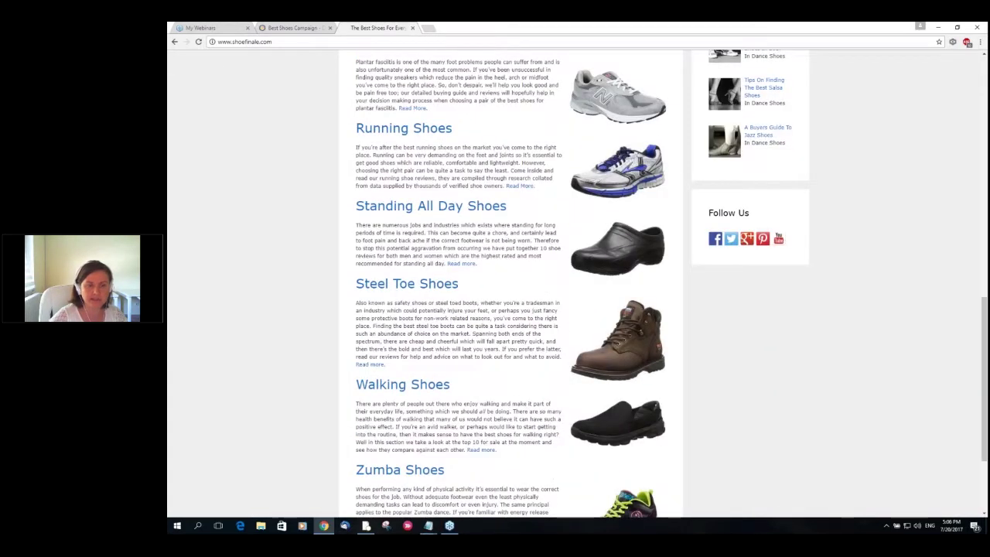
scroll(400, 300, down, 2)
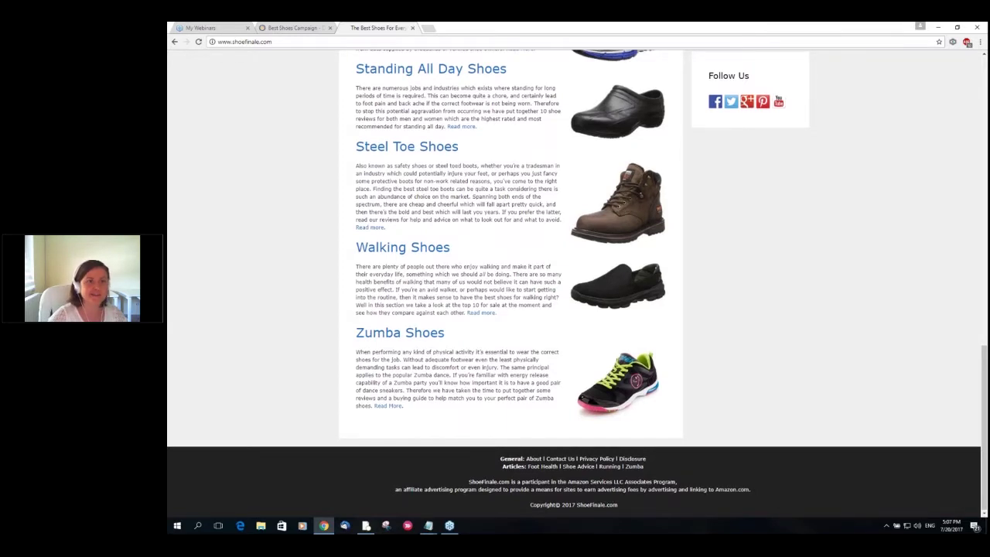
key(Home)
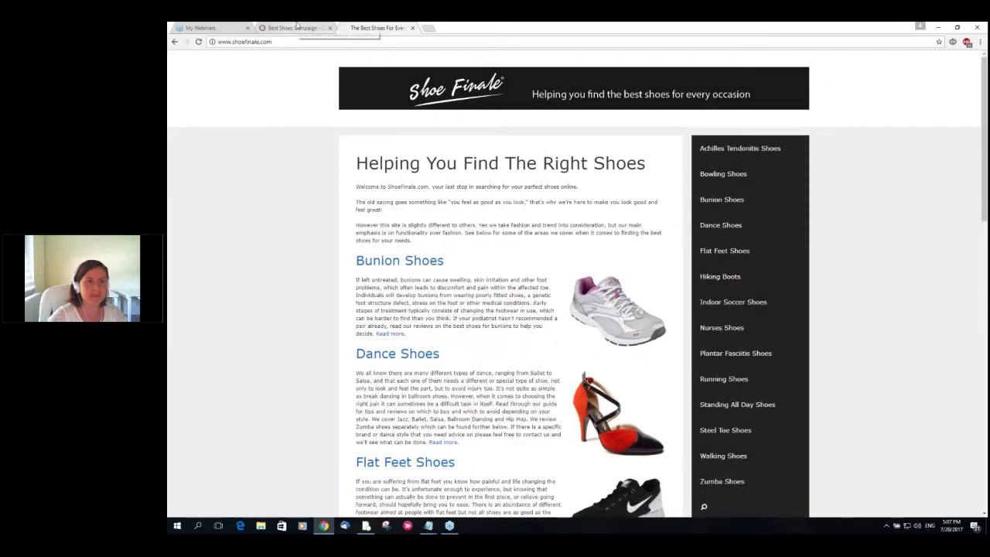
Copy the domain shoefinale.com from the website's address.
click(296, 27)
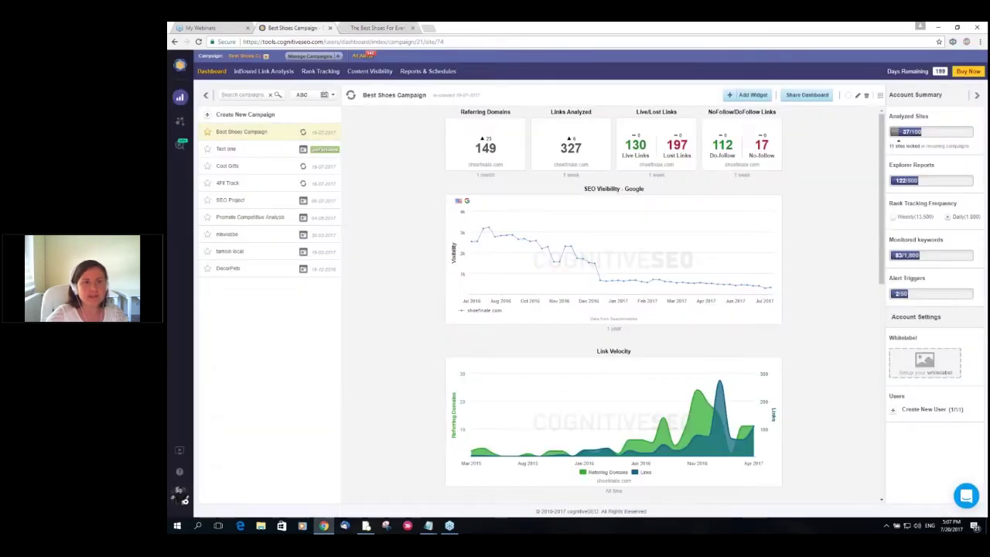
click(377, 28)
drag(273, 42, 233, 42)
key(ctrl+c)
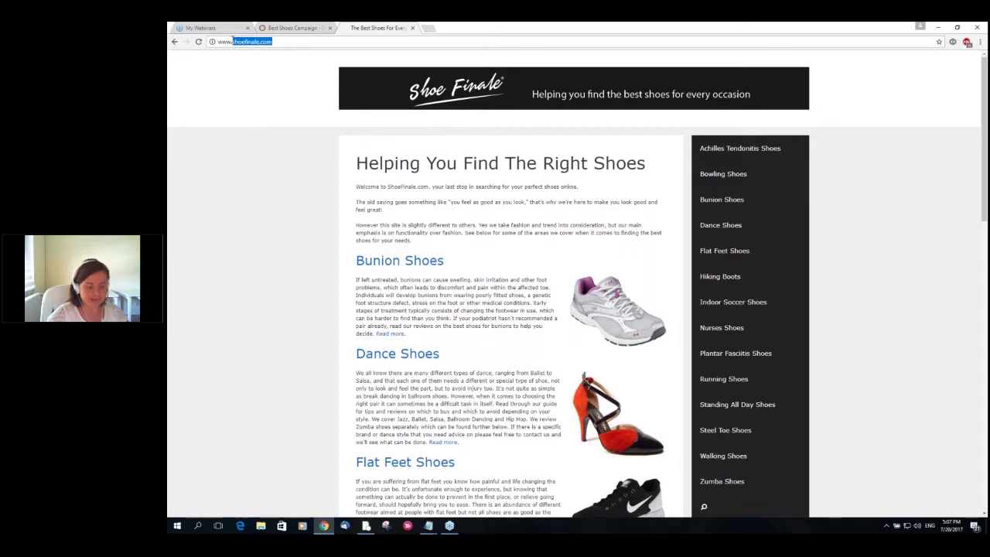
Open Site Explorer in a new tab from the campaign dashboard and explore the domain shoefinale.com.
click(282, 27)
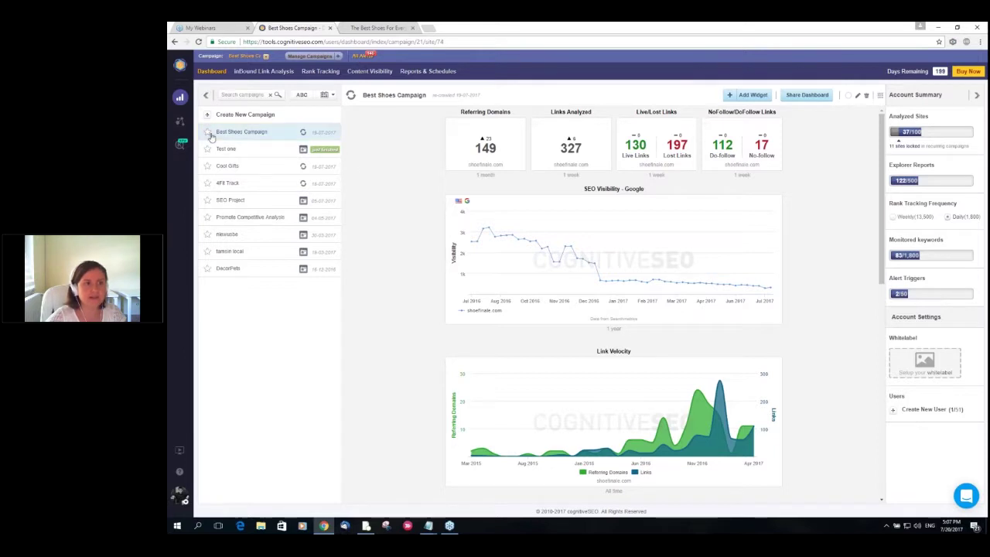
mouse_move(185, 124)
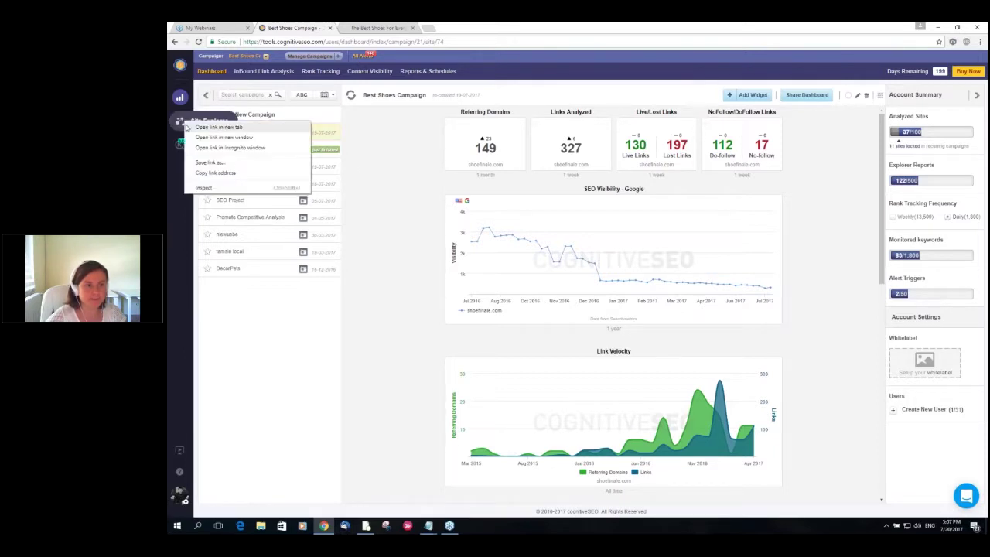
click(221, 126)
click(361, 27)
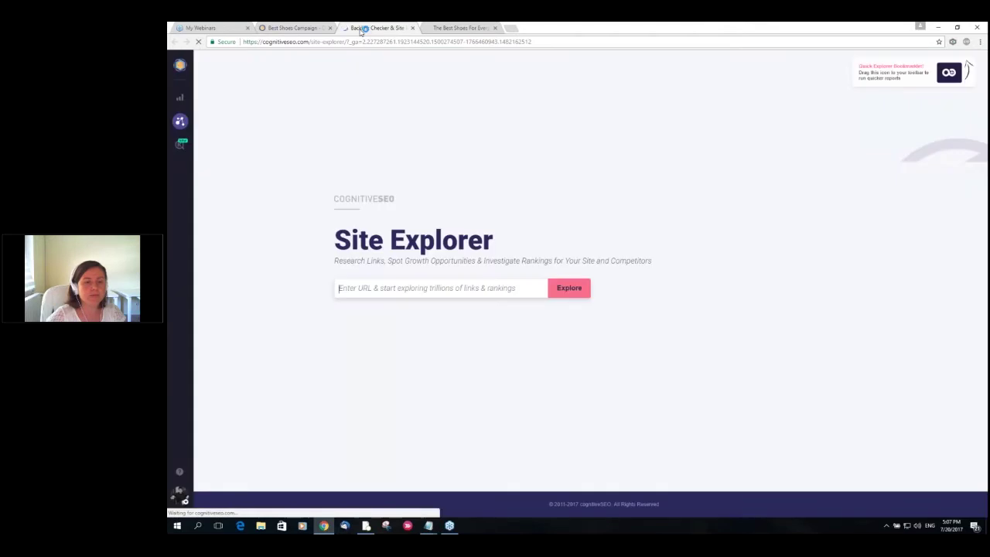
key(ctrl+v)
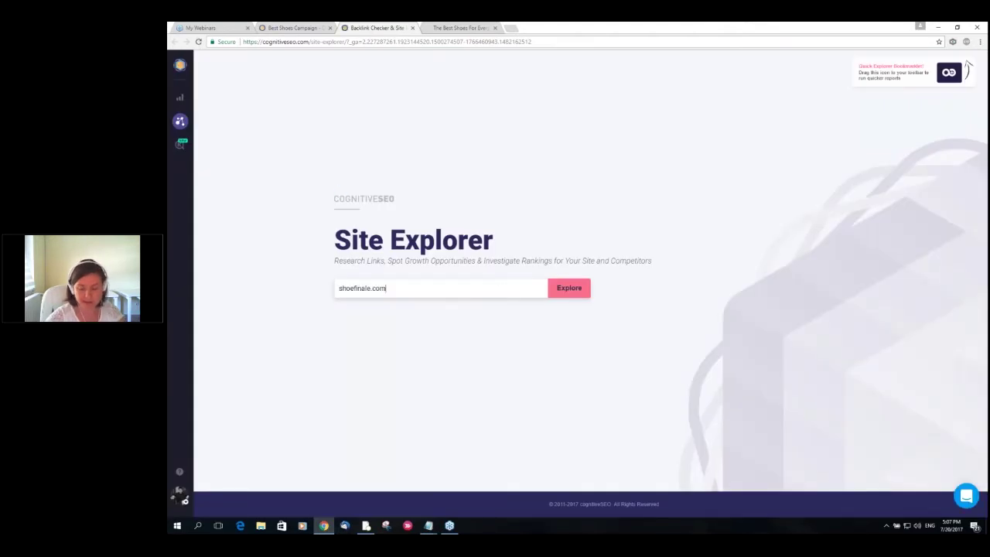
key(Return)
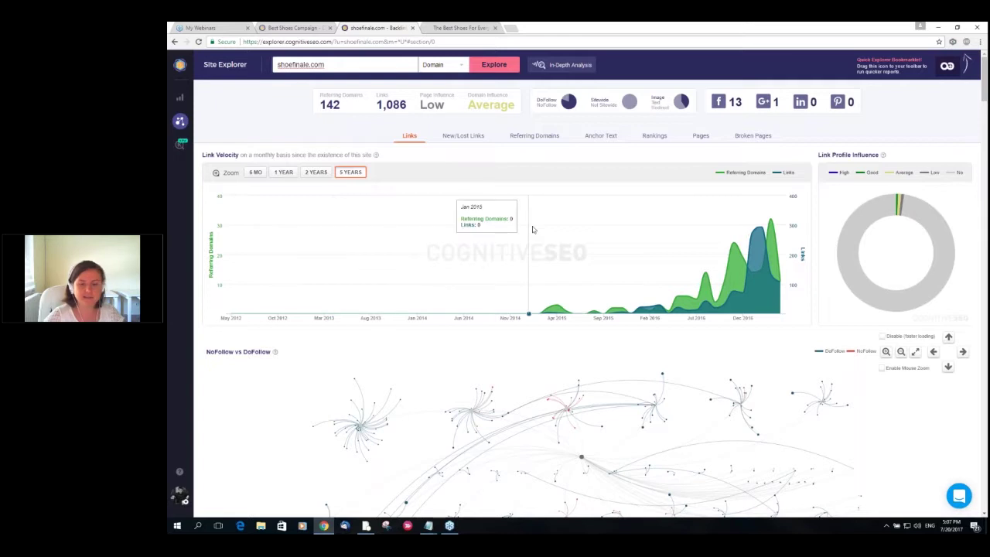
Review the site's backlink list, its new and lost links, and its referring domains.
scroll(532, 229, down, 1)
scroll(532, 230, down, 6)
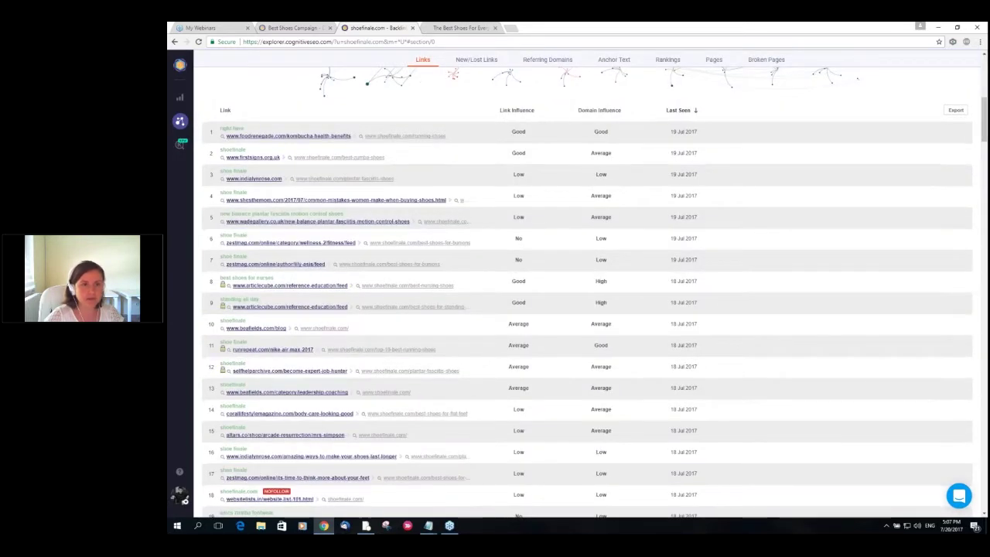
scroll(532, 230, up, 7)
click(467, 136)
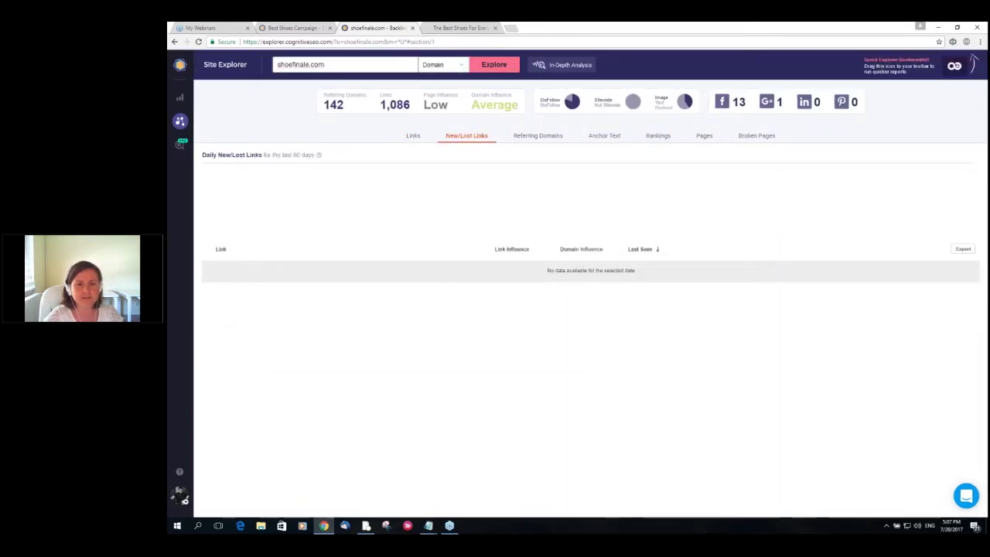
click(538, 136)
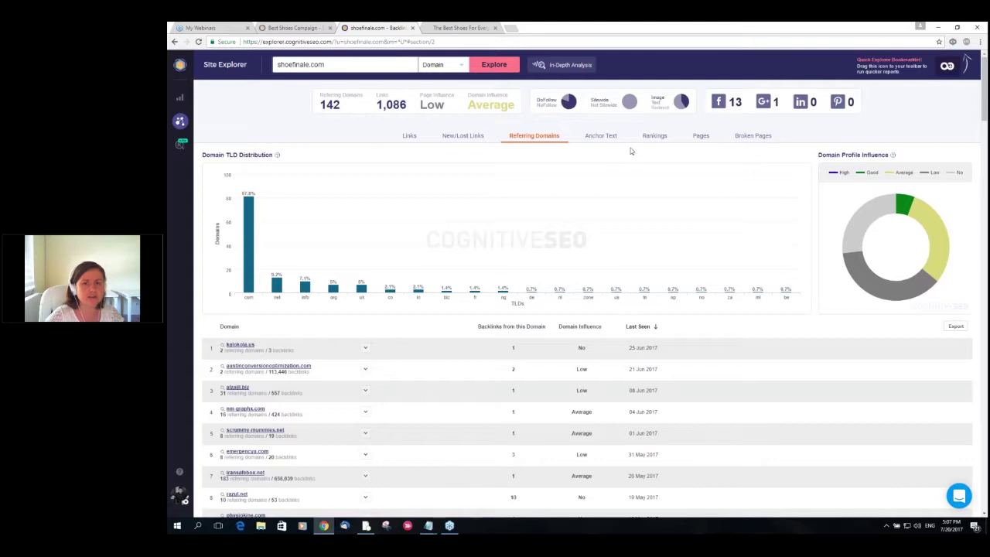
Display the site's USA search visibility over 2 years in Rankings, with Google updates marked on the chart.
click(655, 135)
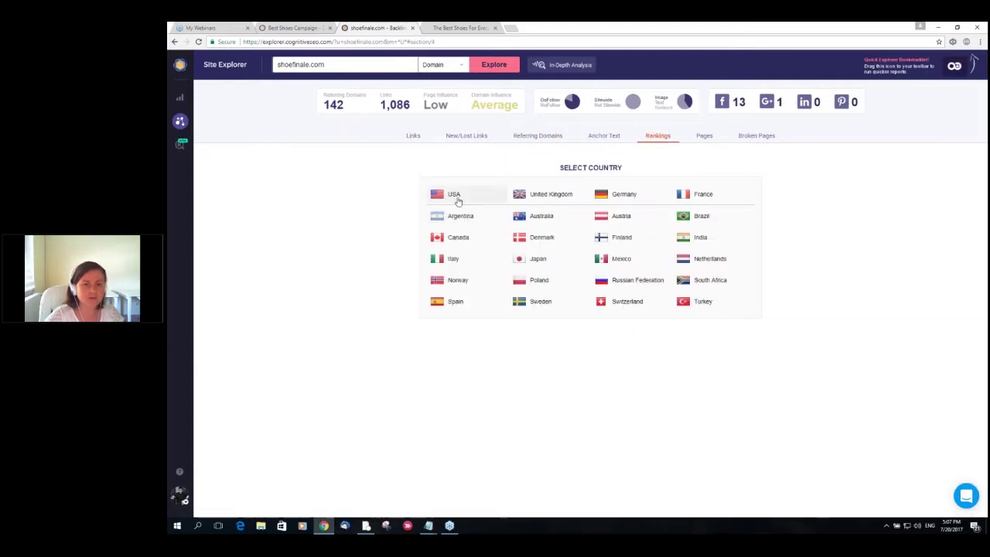
click(454, 195)
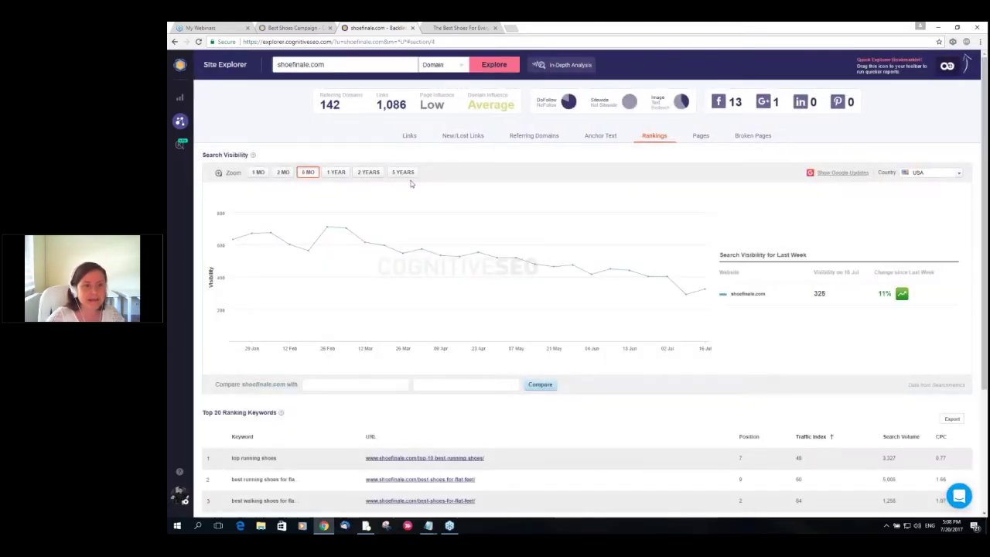
click(370, 173)
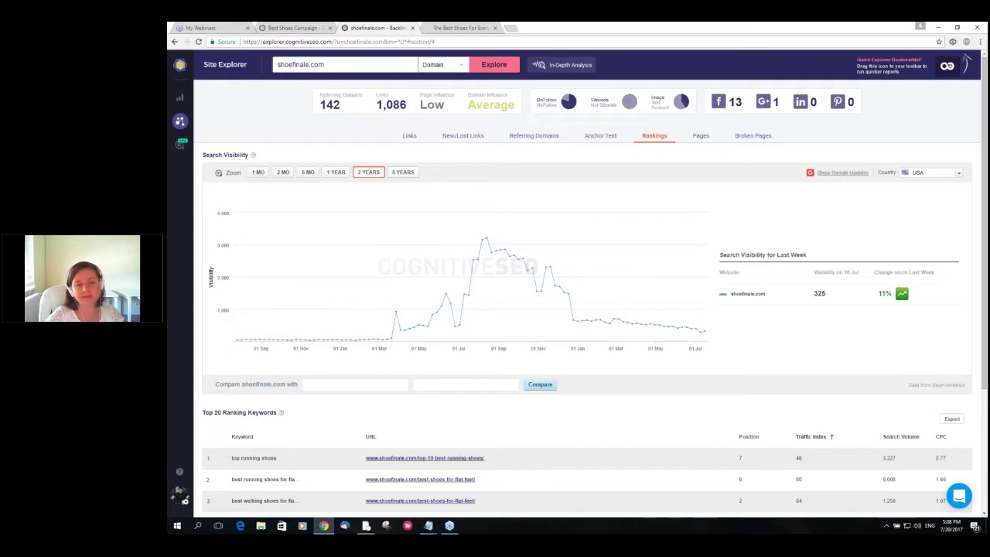
click(835, 174)
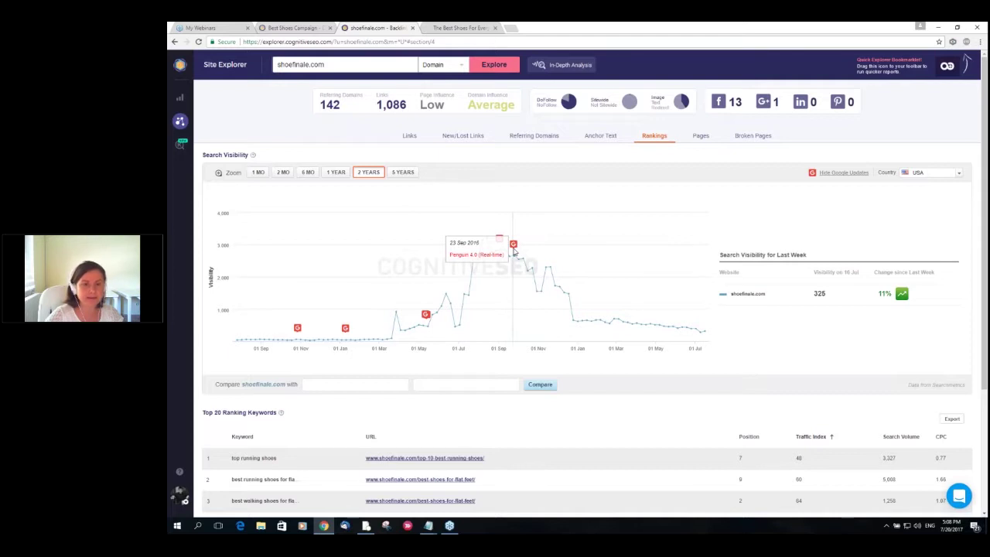
Examine the search visibility curve around the September 2016 Google updates, zooming into that period and resetting the zoom.
drag(506, 259, 540, 263)
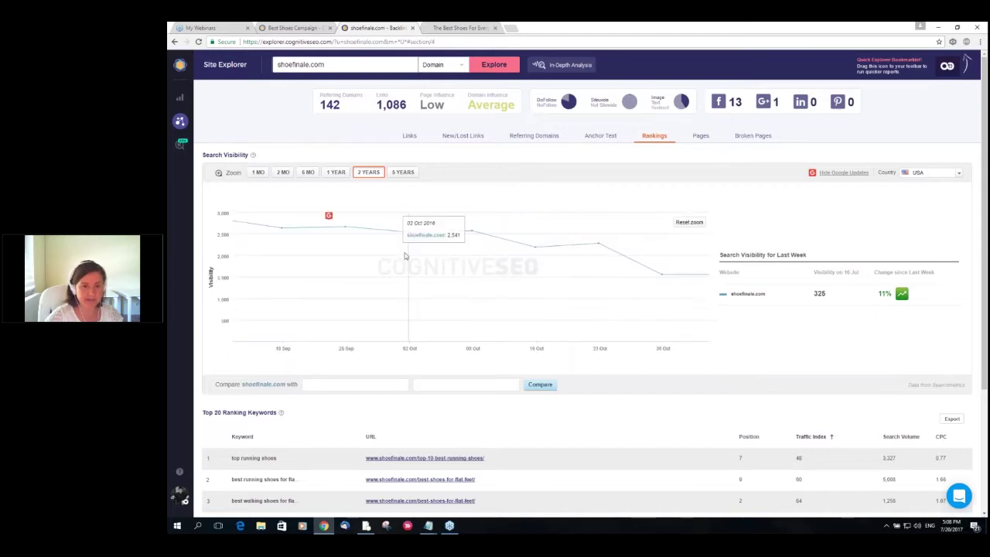
click(692, 224)
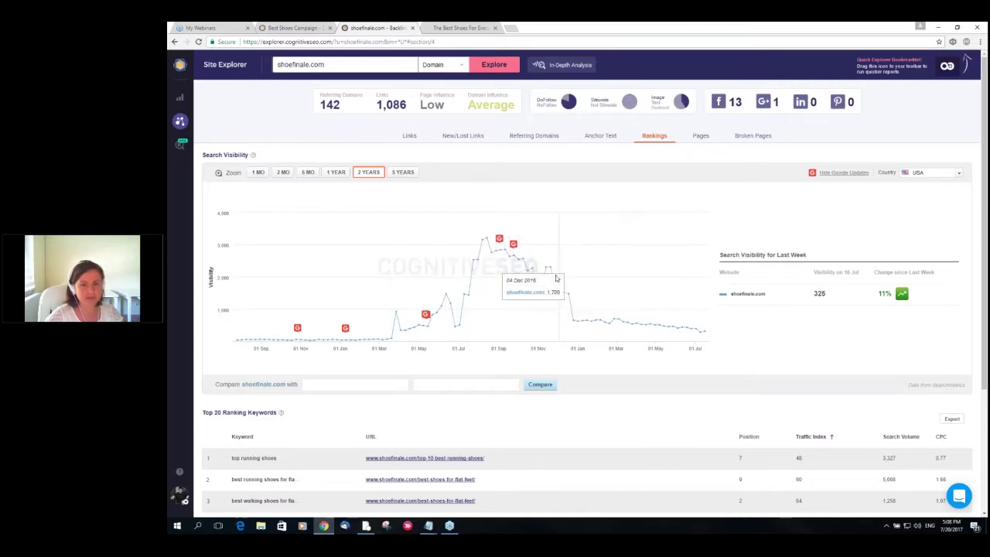
scroll(597, 295, down, 1)
scroll(597, 295, up, 1)
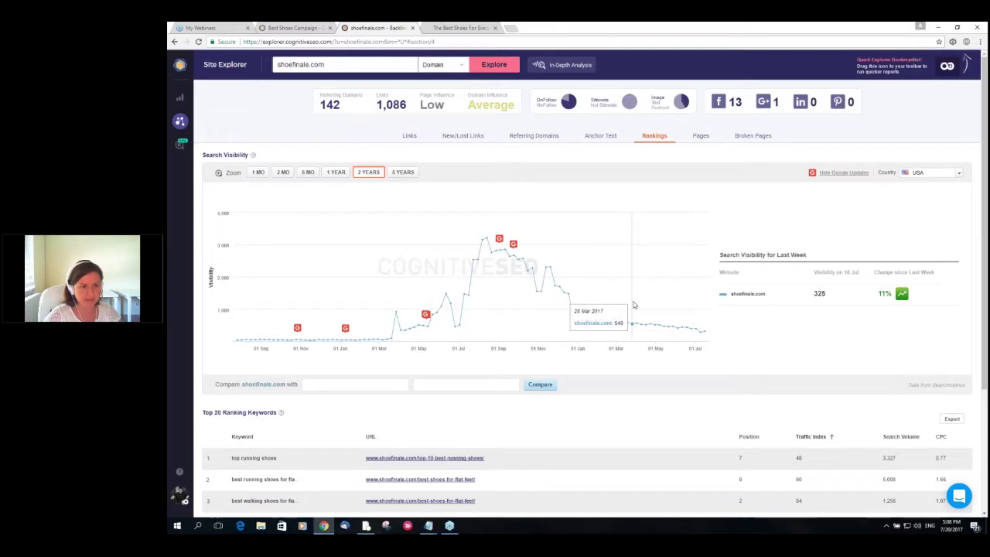
scroll(633, 305, down, 3)
scroll(626, 276, up, 3)
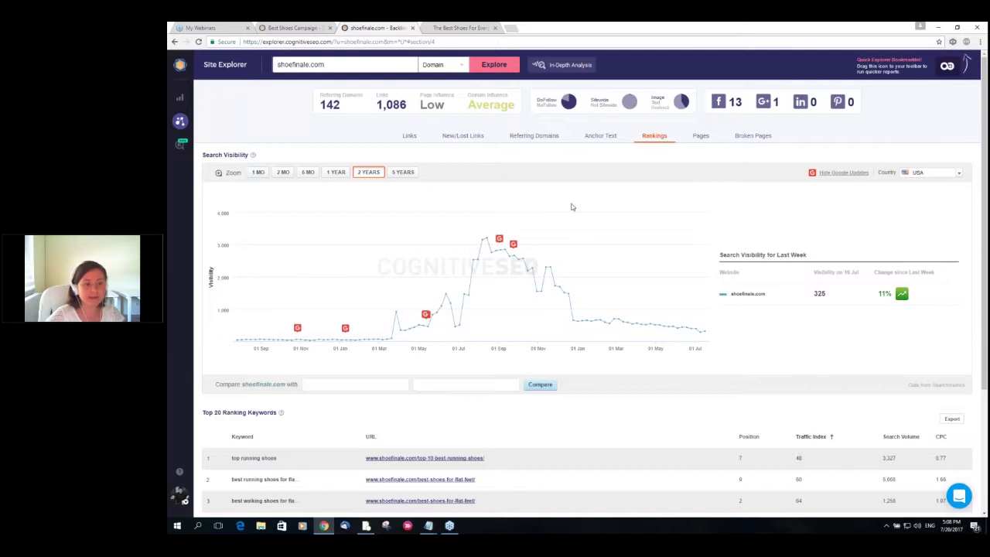
List all top 20 ranking keywords, sort them by position, and read through them.
scroll(255, 253, down, 3)
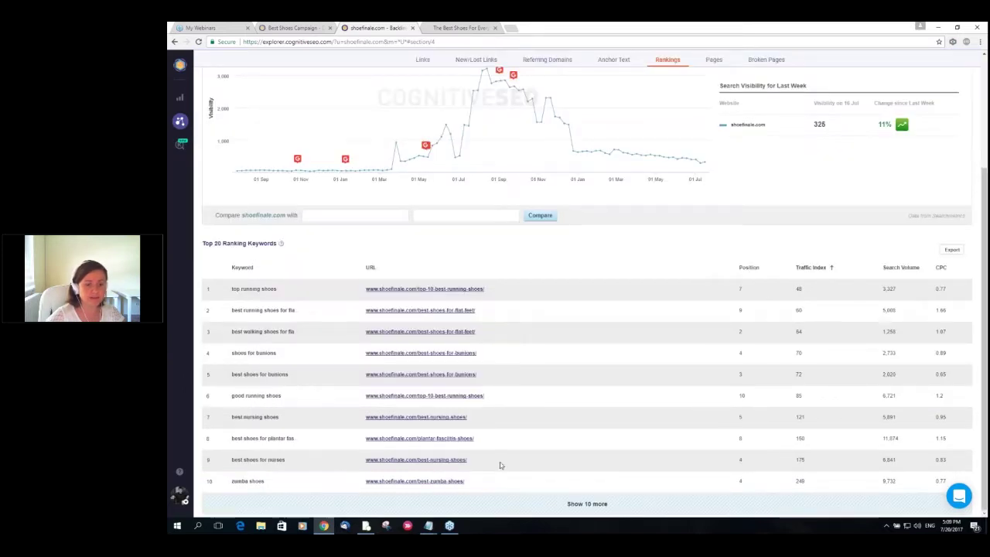
click(577, 505)
click(754, 268)
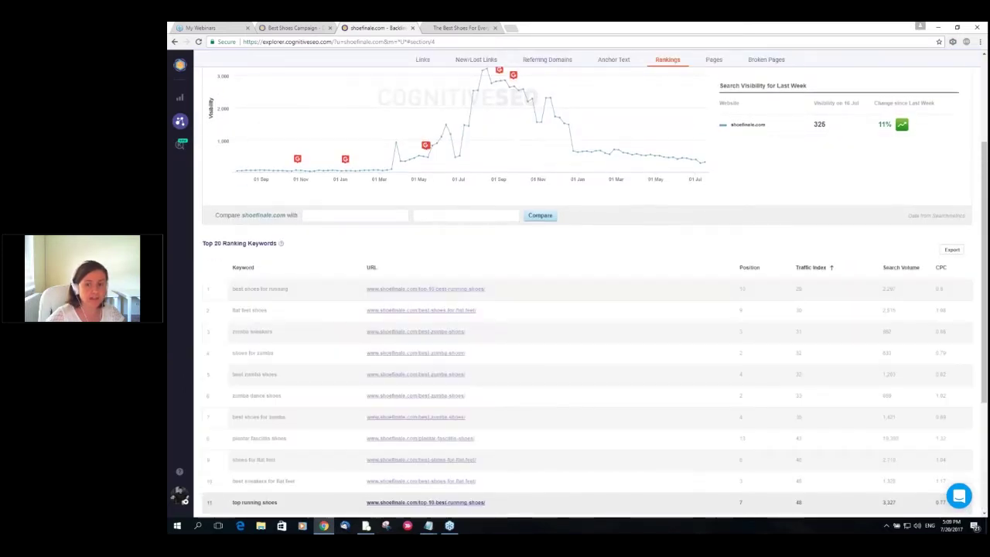
click(755, 268)
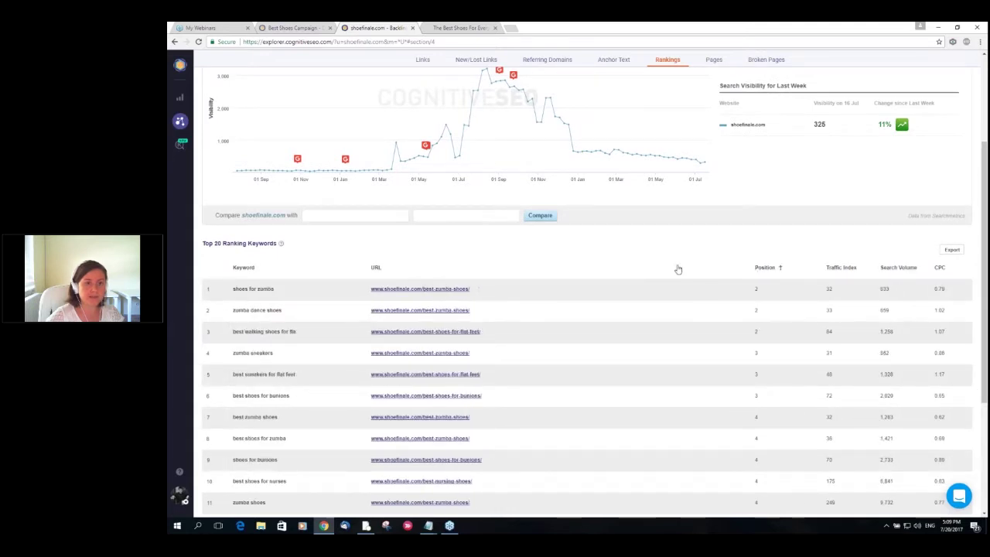
scroll(678, 267, up, 2)
scroll(679, 263, down, 5)
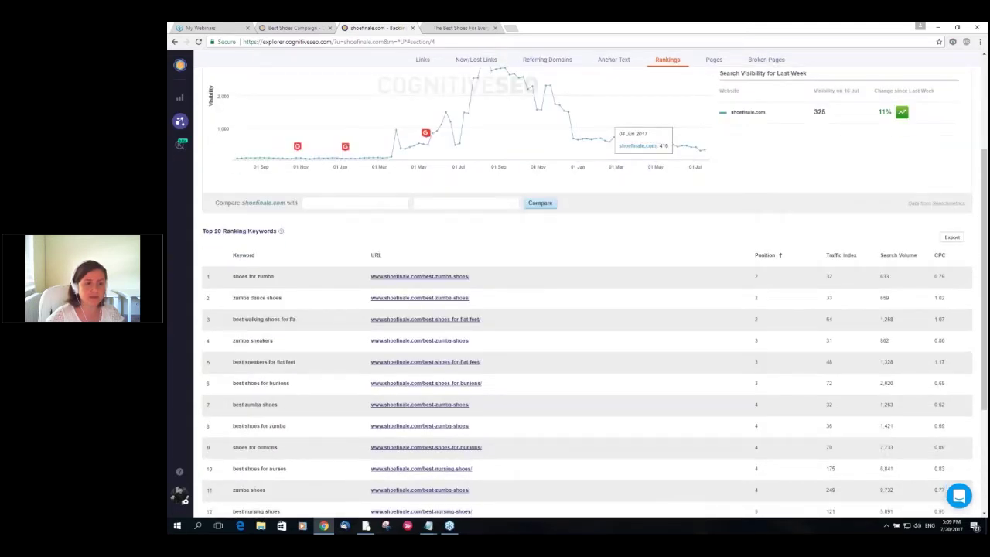
scroll(307, 162, down, 1)
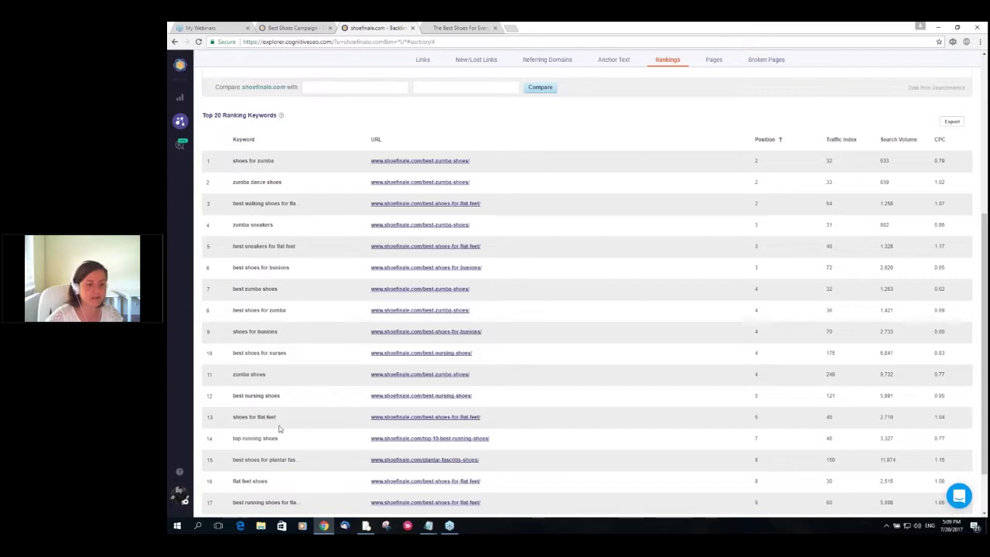
scroll(281, 427, down, 2)
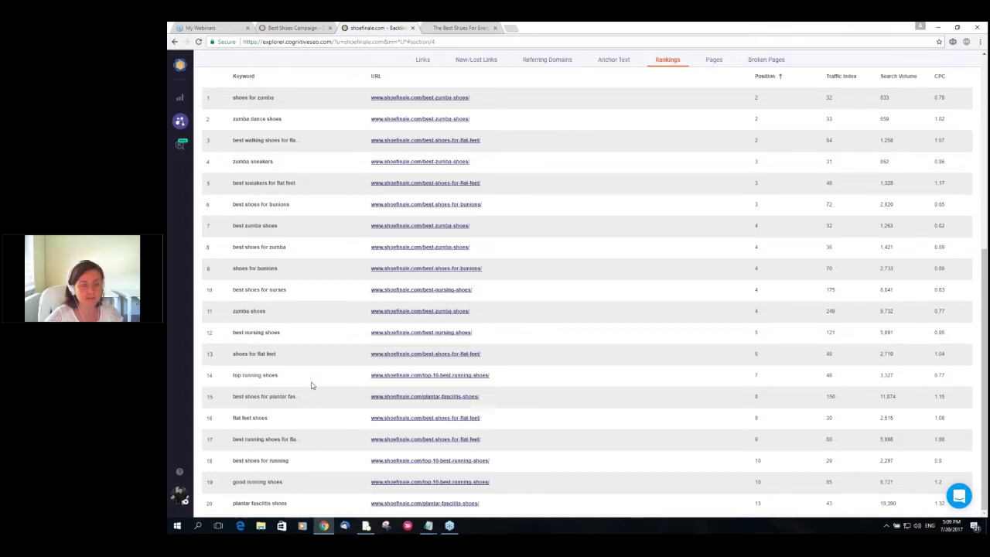
Open the Keyword Tool & Content Assistant.
scroll(312, 385, up, 5)
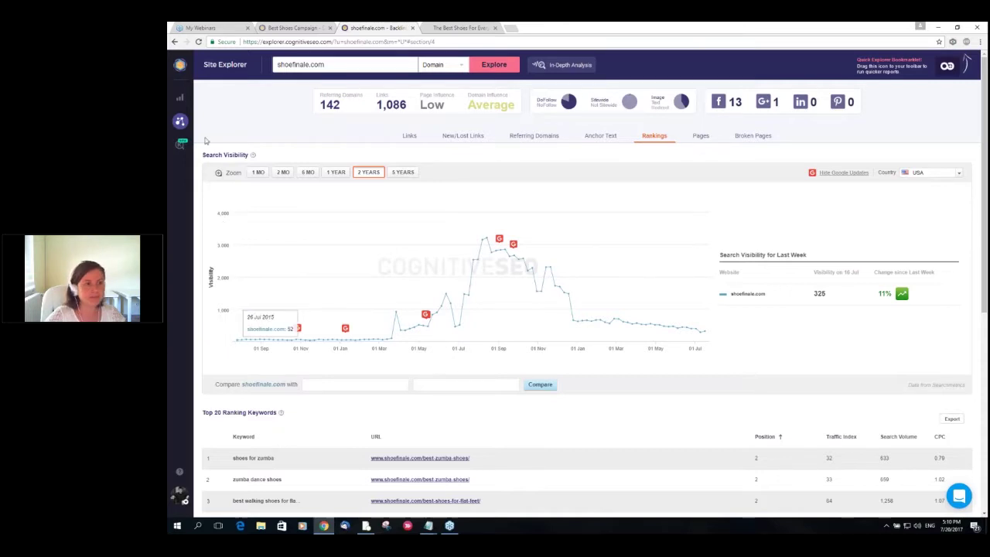
click(179, 145)
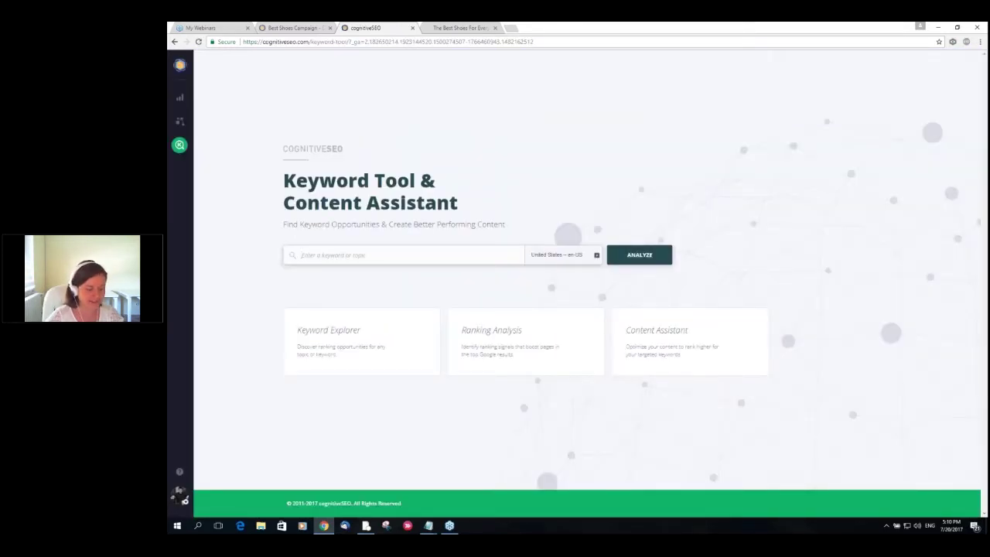
Analyze the keyword "best running shoes" for United States – en-US.
text(be)
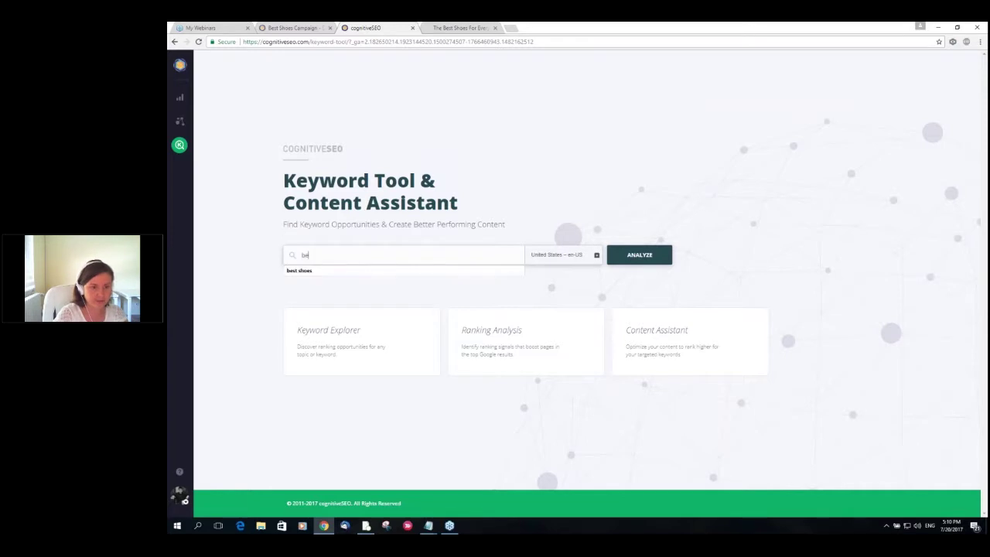
text(st running )
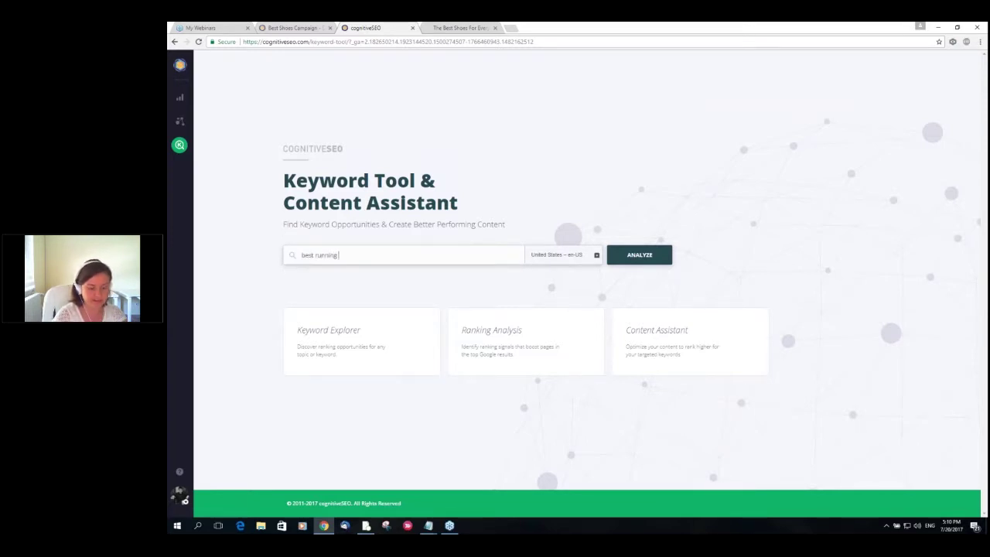
text(shoes)
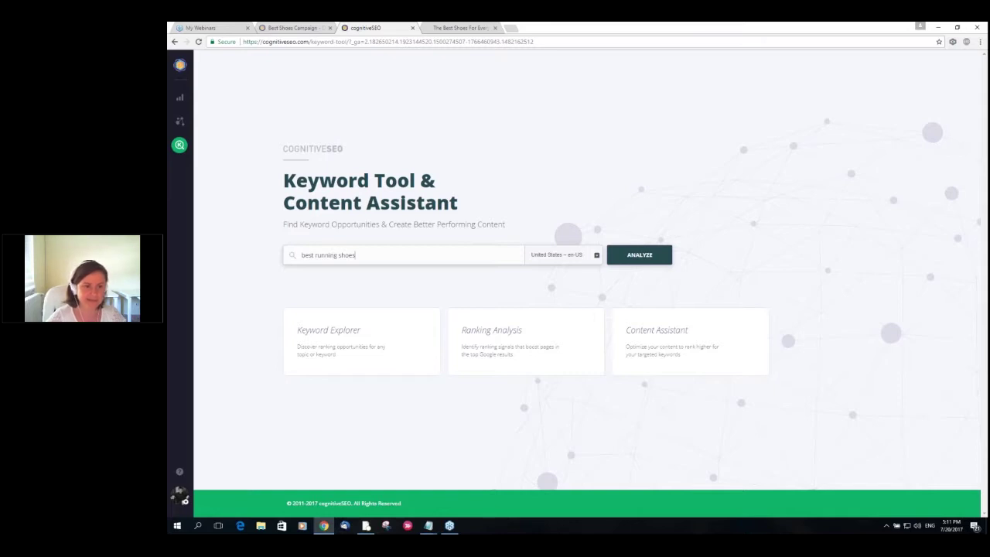
click(393, 255)
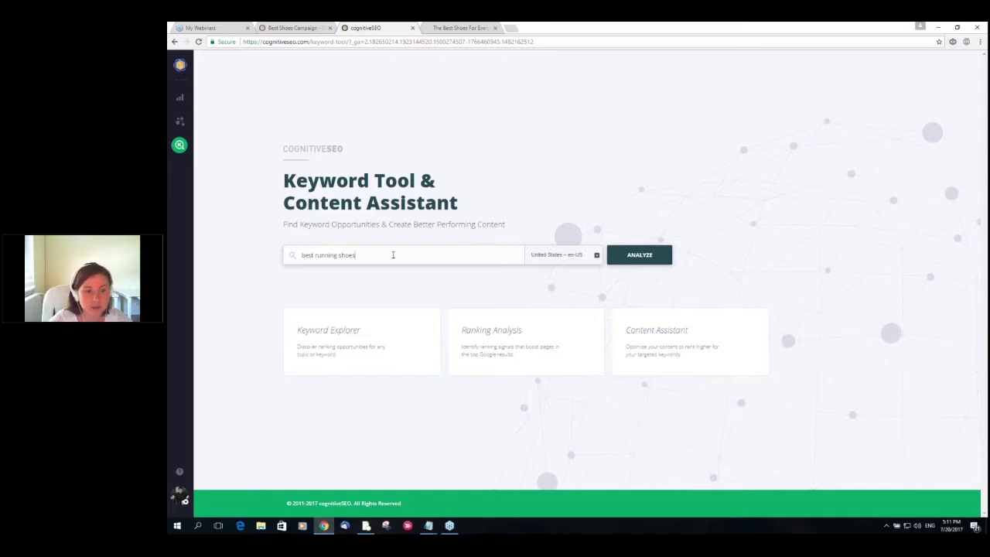
click(639, 254)
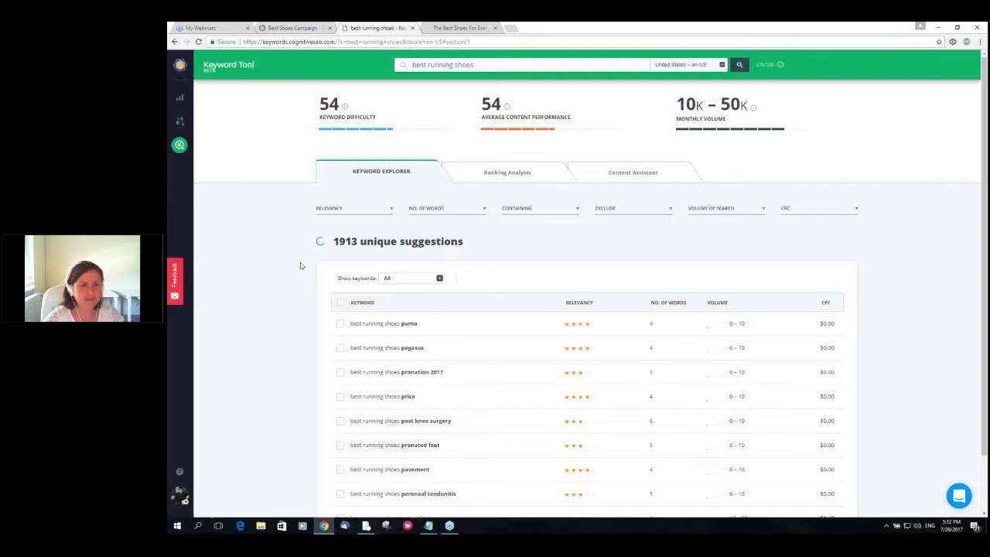
Read through the keyword suggestions for "best running shoes", examining their relevancy, number of words, search volume and CPC.
scroll(300, 265, down, 1)
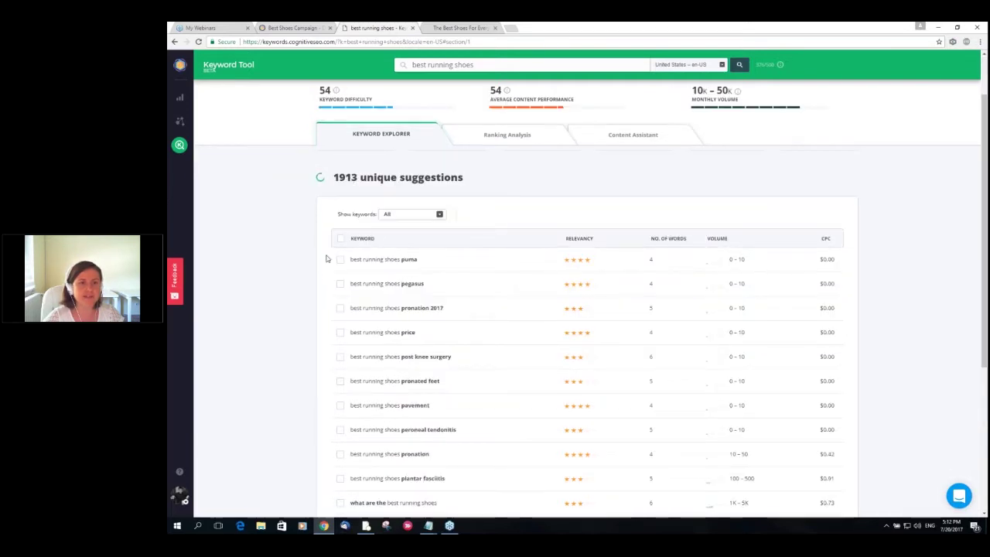
scroll(305, 294, down, 10)
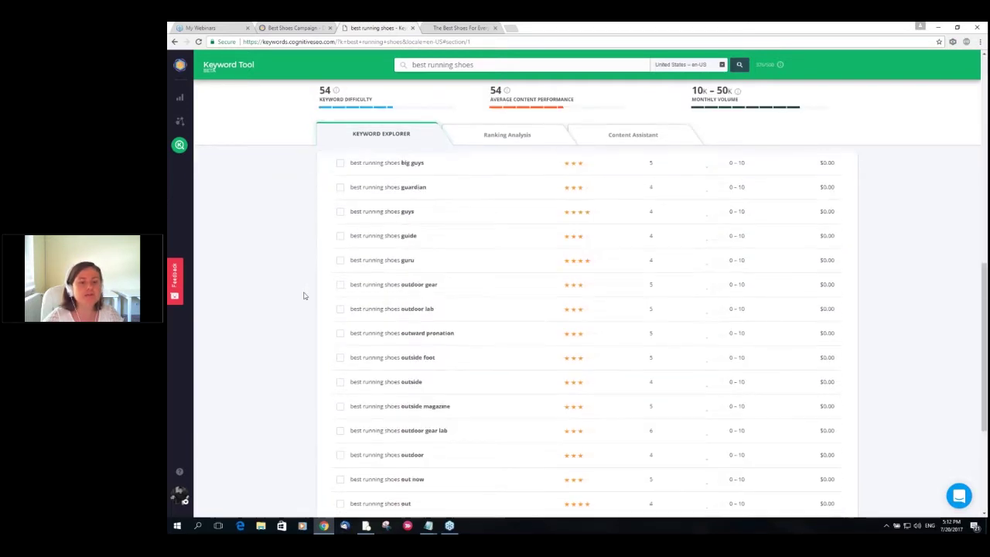
scroll(307, 311, down, 2)
scroll(307, 317, up, 5)
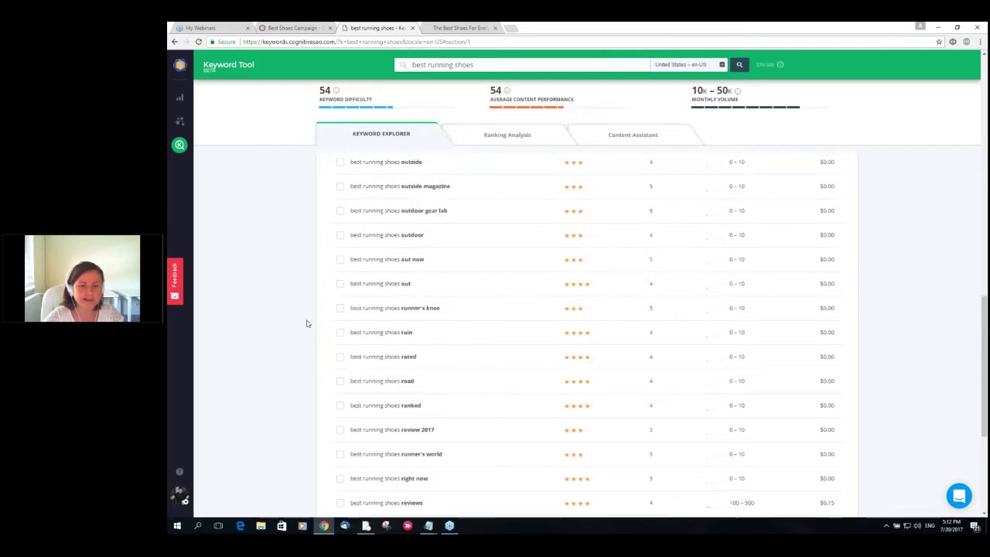
scroll(306, 324, up, 3)
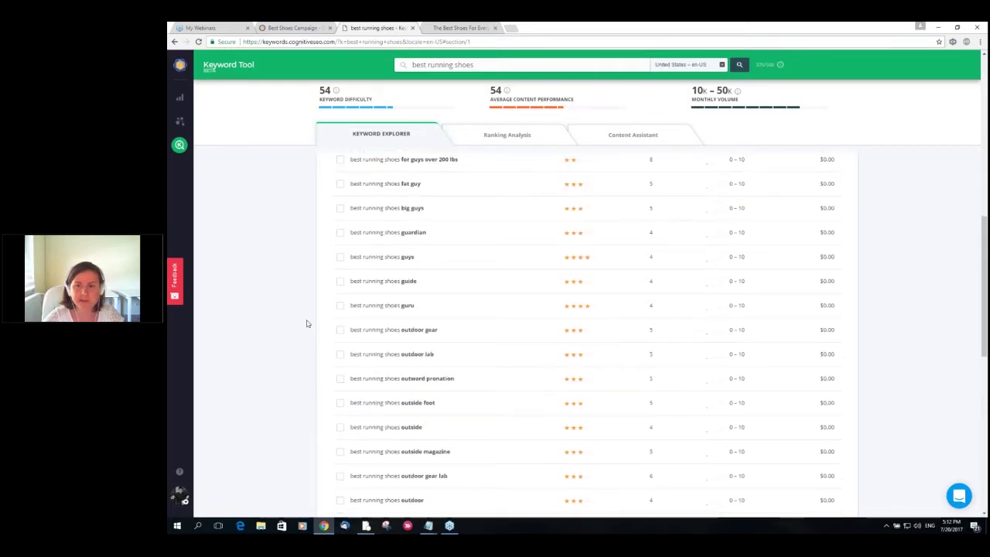
scroll(307, 325, up, 3)
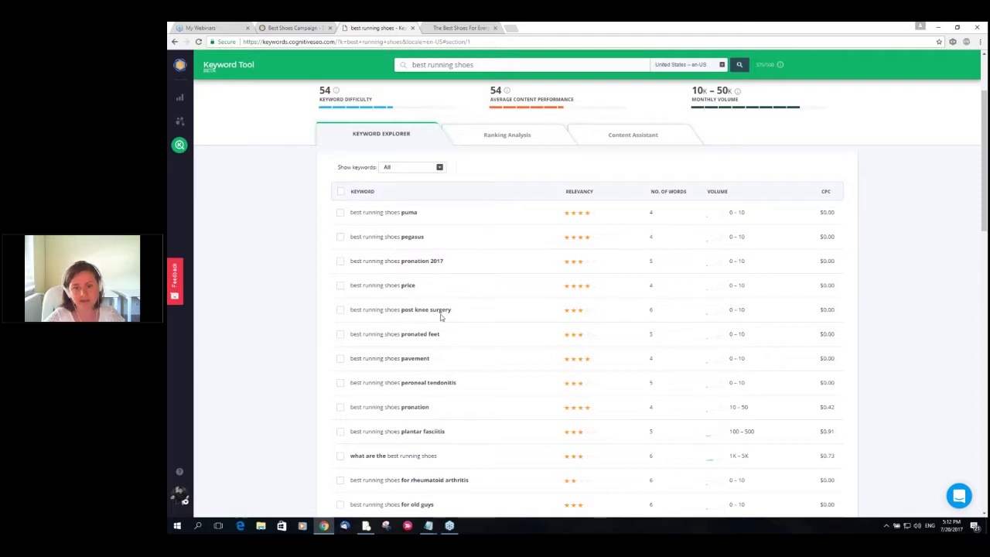
scroll(449, 336, down, 2)
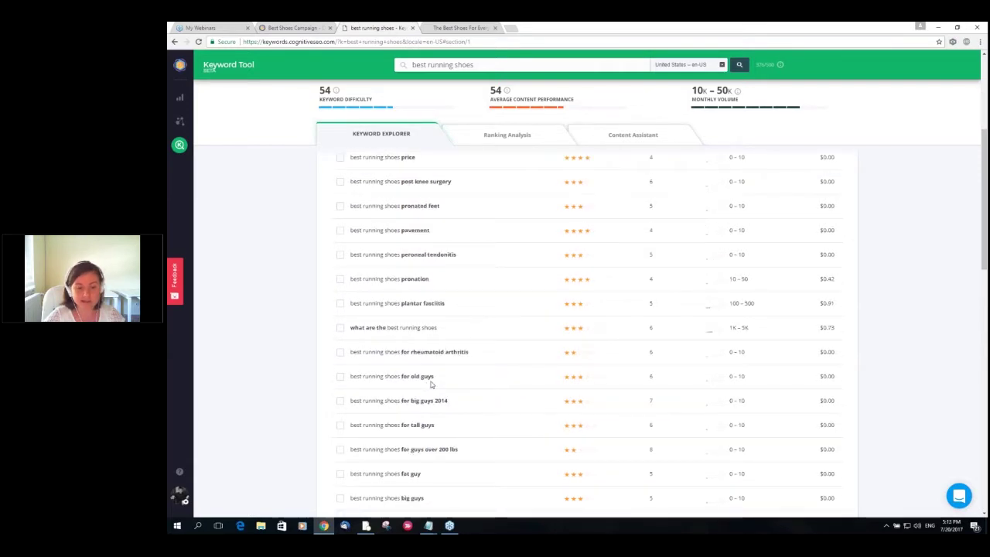
scroll(448, 387, down, 2)
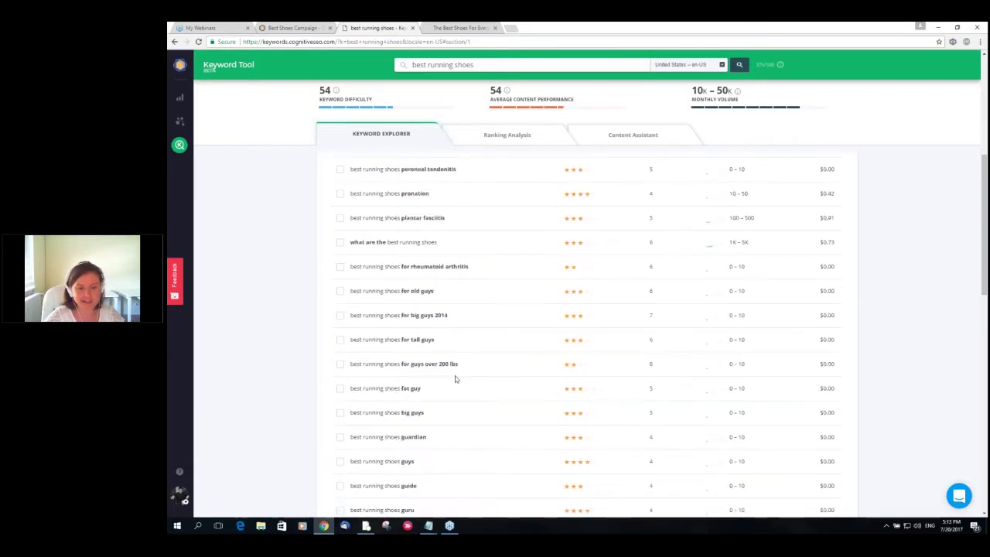
scroll(483, 370, up, 3)
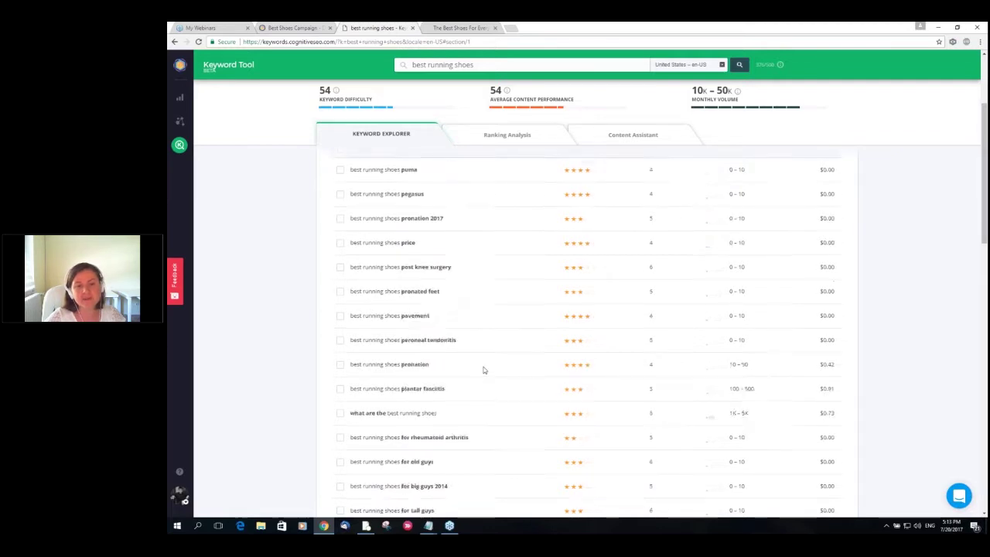
scroll(483, 369, up, 2)
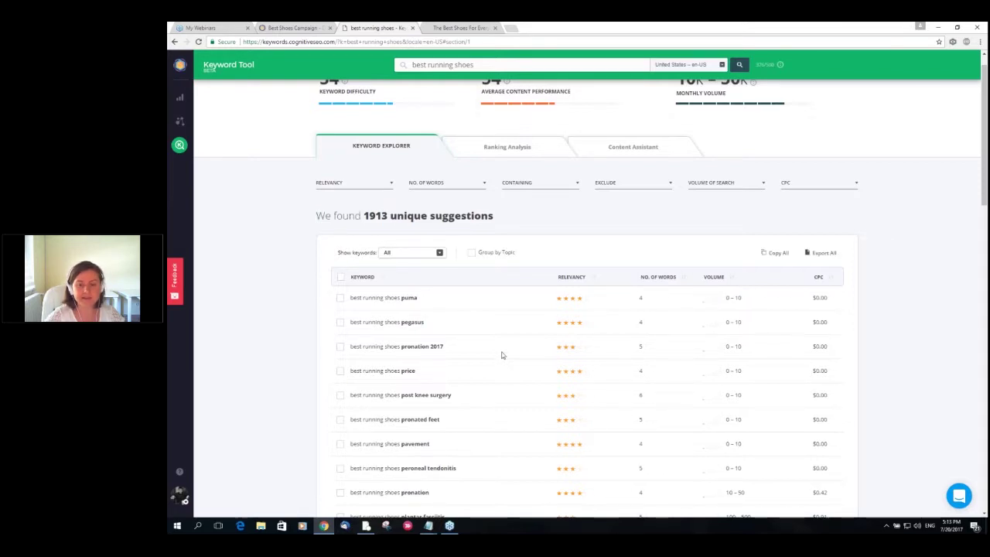
scroll(477, 310, down, 5)
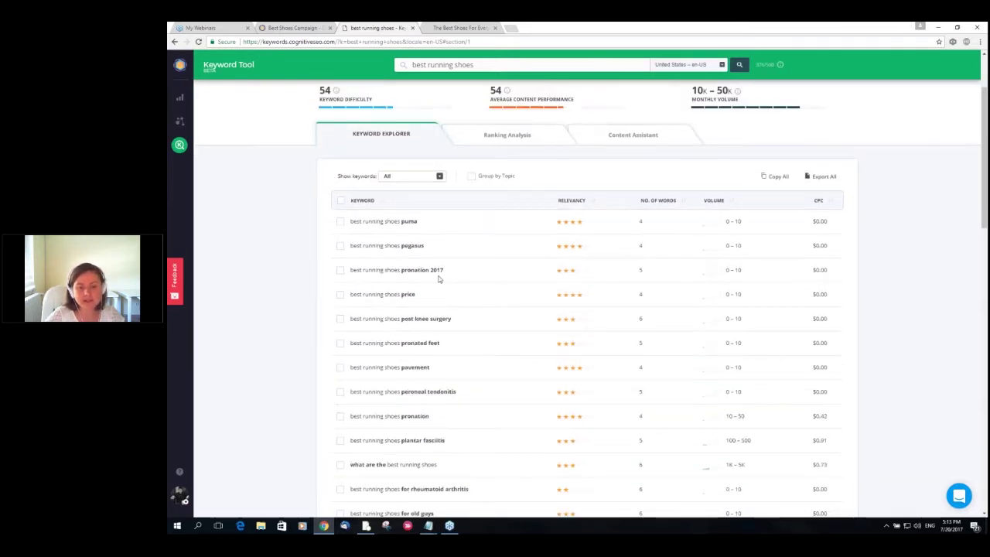
scroll(411, 345, down, 4)
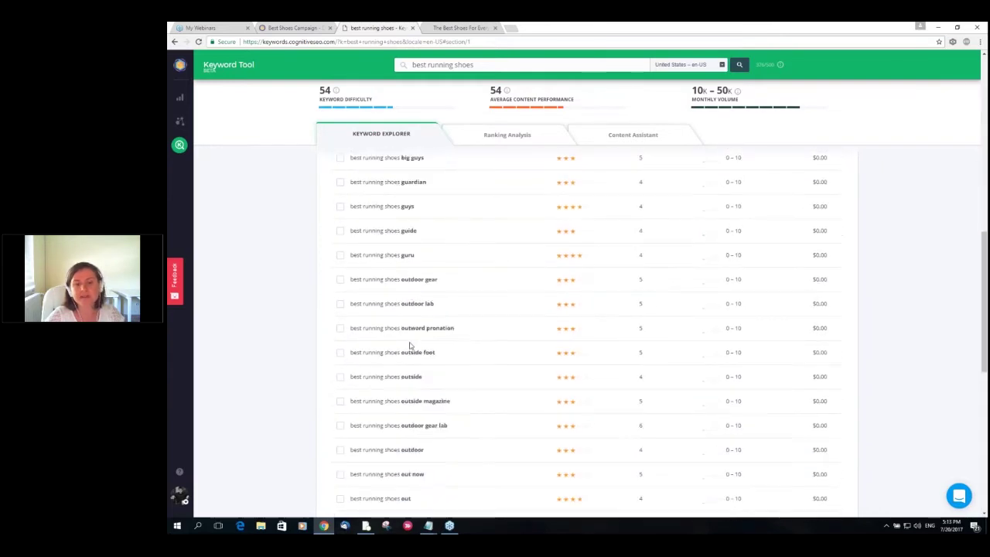
scroll(411, 345, down, 2)
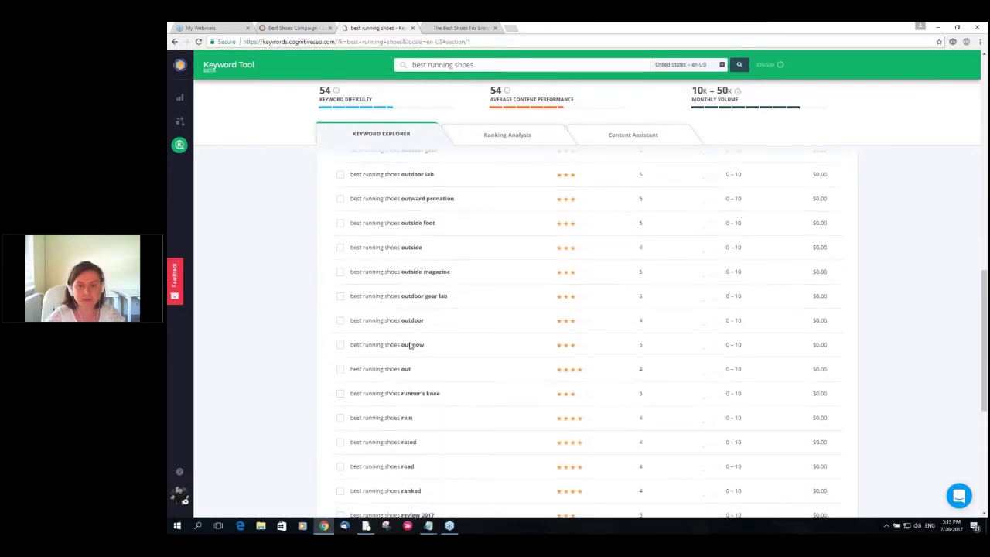
scroll(411, 345, up, 2)
scroll(411, 345, up, 10)
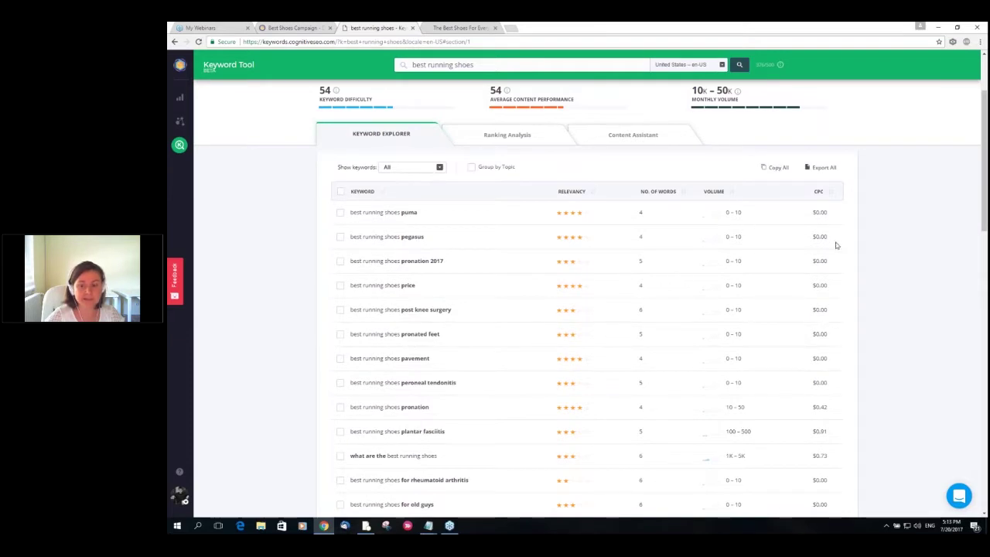
scroll(851, 259, down, 1)
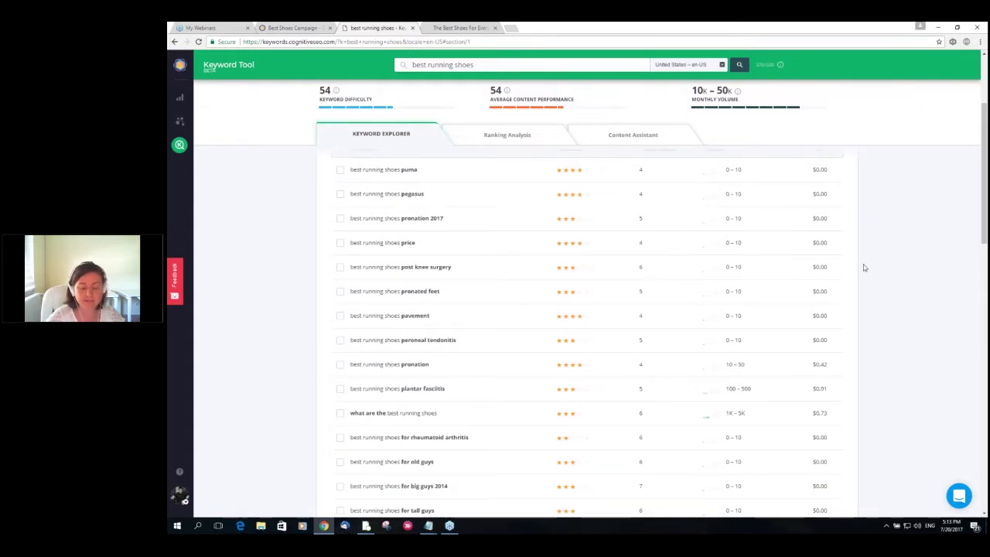
scroll(865, 268, down, 1)
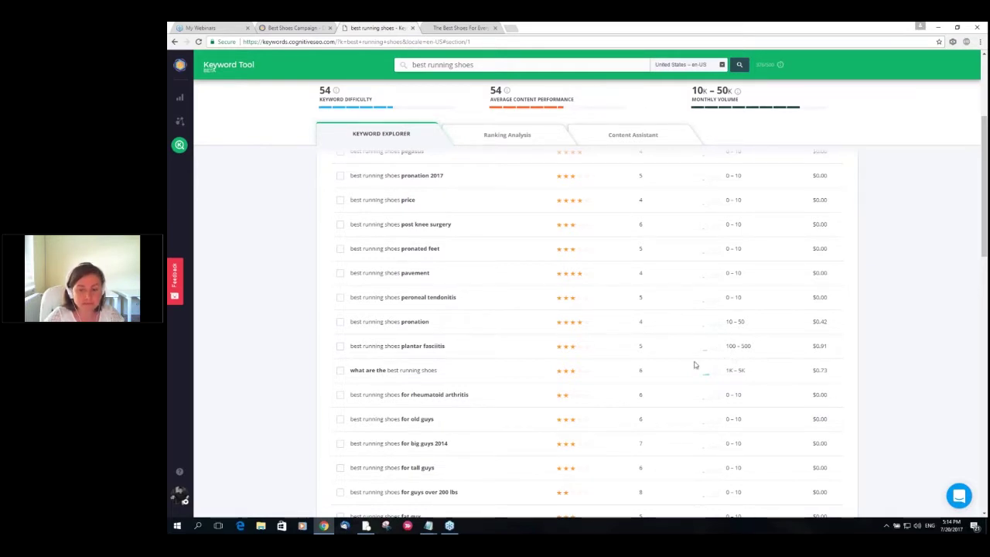
scroll(527, 363, down, 1)
scroll(527, 363, down, 1)
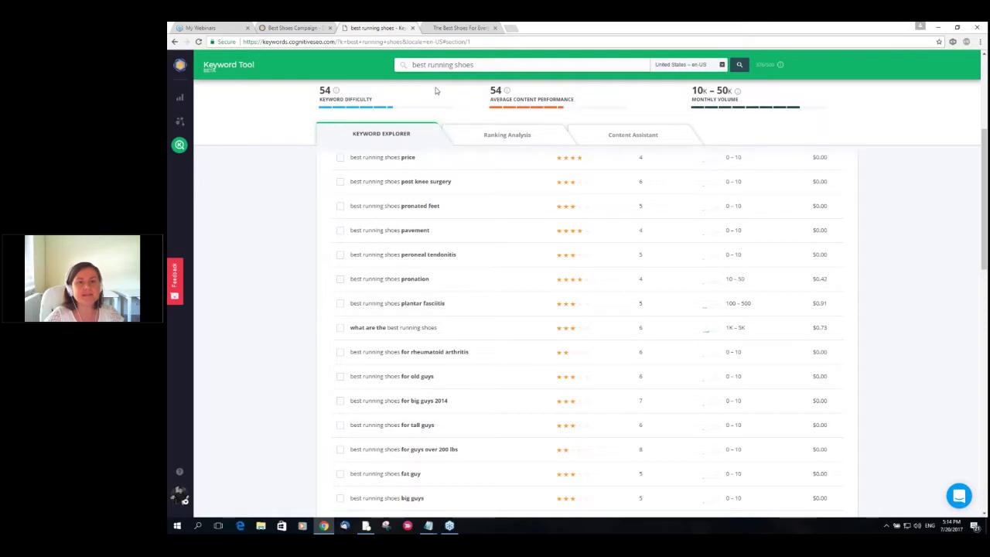
mouse_move(437, 92)
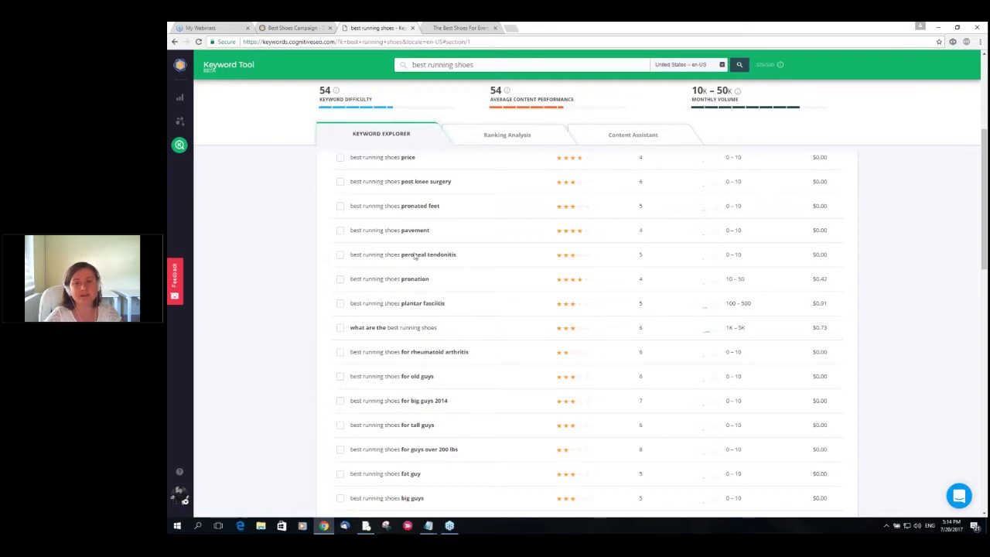
scroll(431, 247, down, 5)
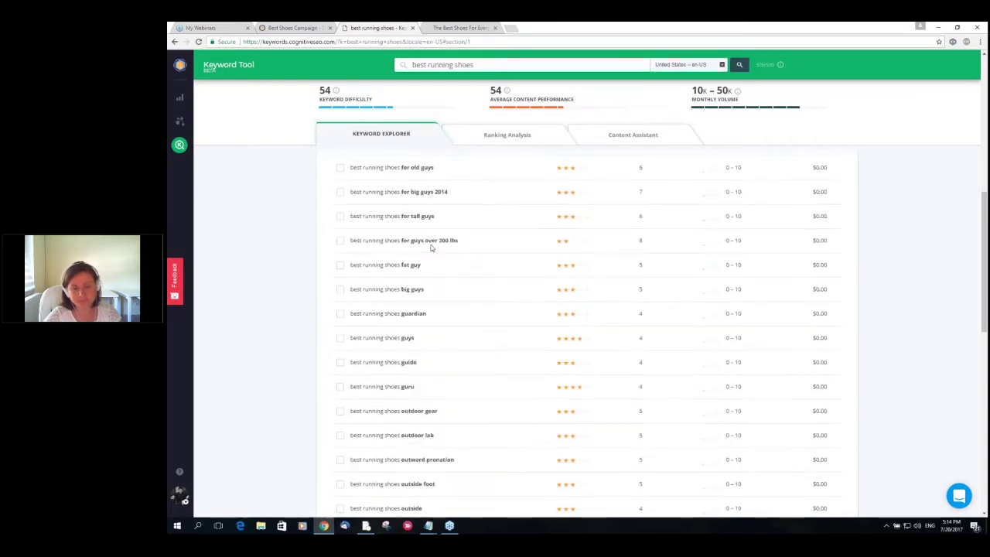
scroll(433, 251, down, 10)
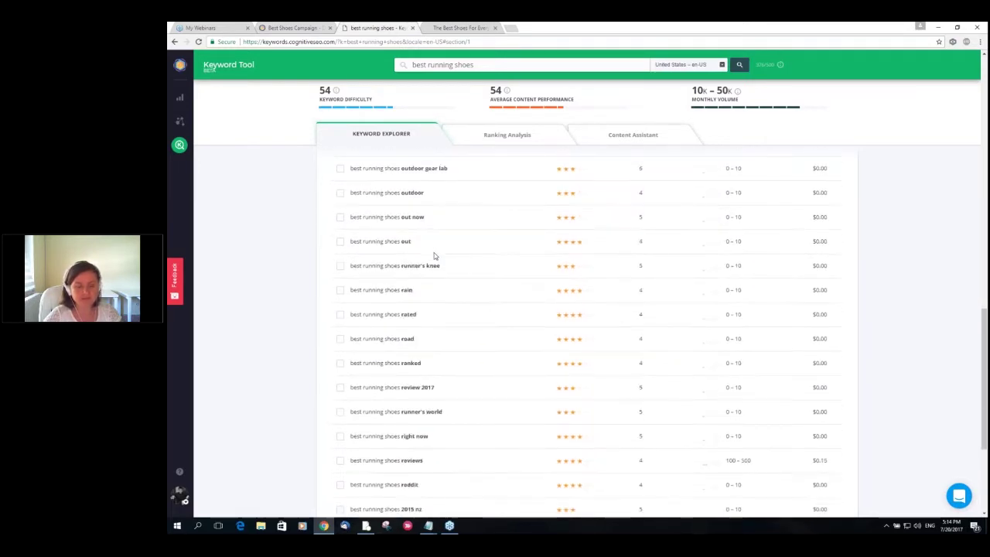
scroll(437, 278, up, 6)
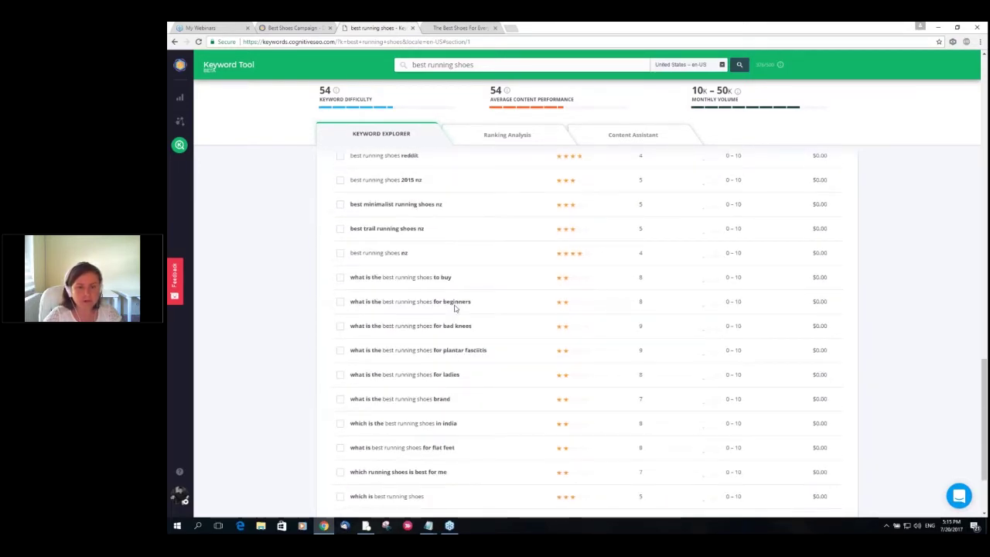
scroll(455, 308, up, 10)
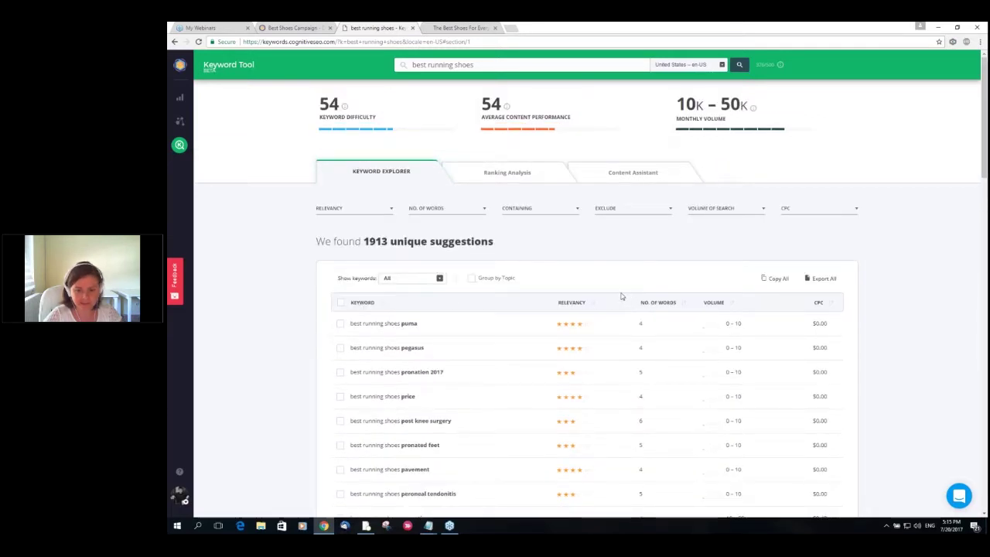
Display the Ranking Analysis with the organic results for "best running shoes".
scroll(627, 293, down, 1)
scroll(588, 348, down, 3)
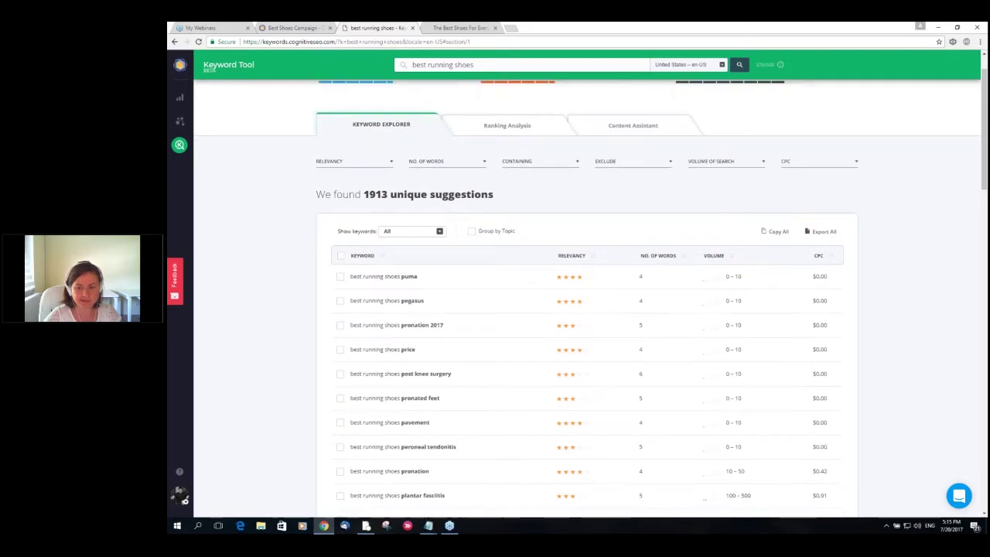
scroll(588, 348, up, 3)
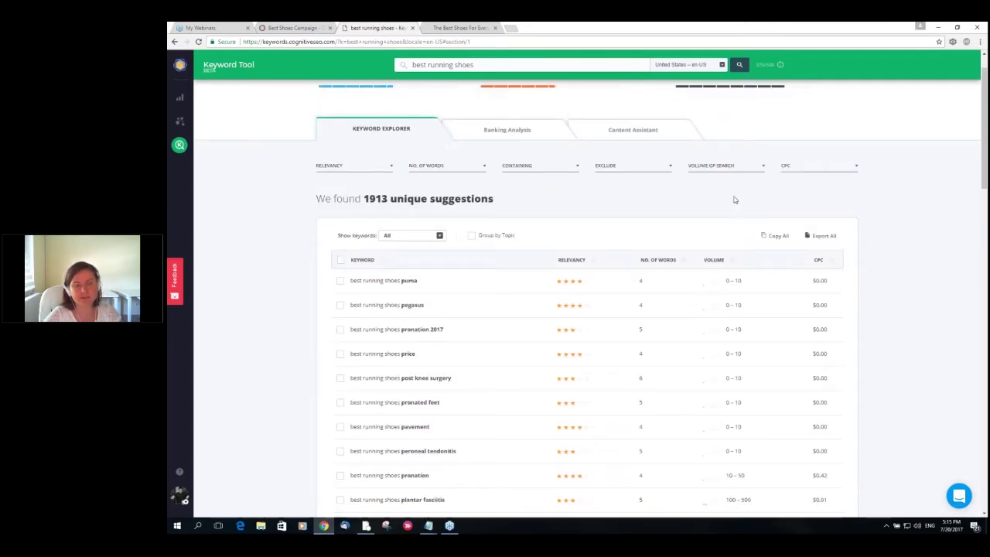
scroll(734, 199, up, 1)
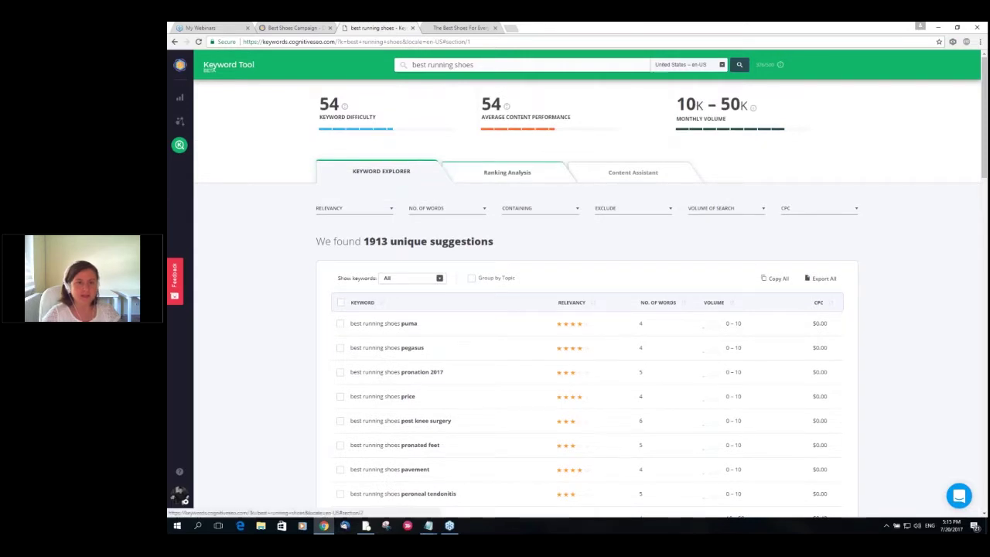
click(508, 172)
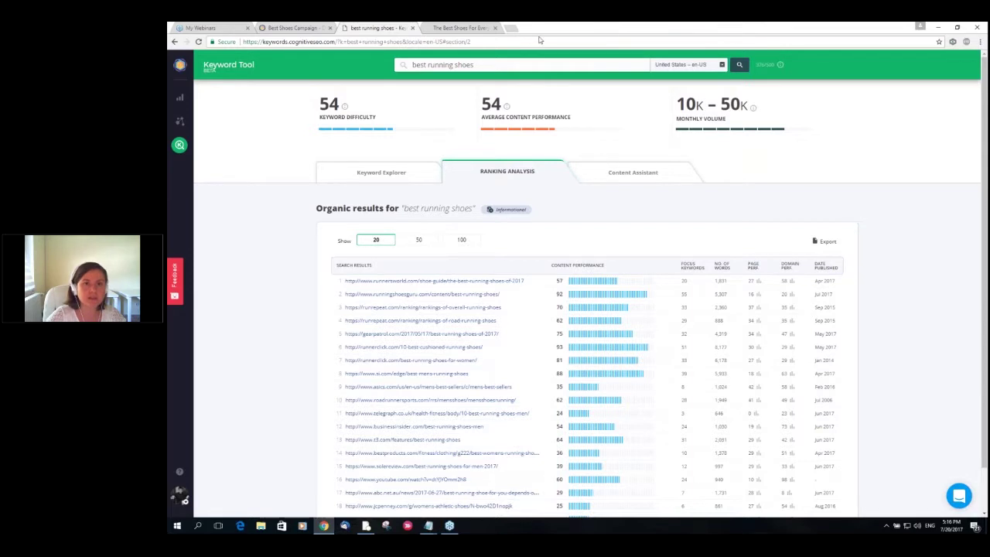
Open "How Content Influences Rankings" from cognitiveseo.com/blog/ in a new browser tab and find its chart of Content Performance Score vs Top 20 Google Positions.
click(508, 28)
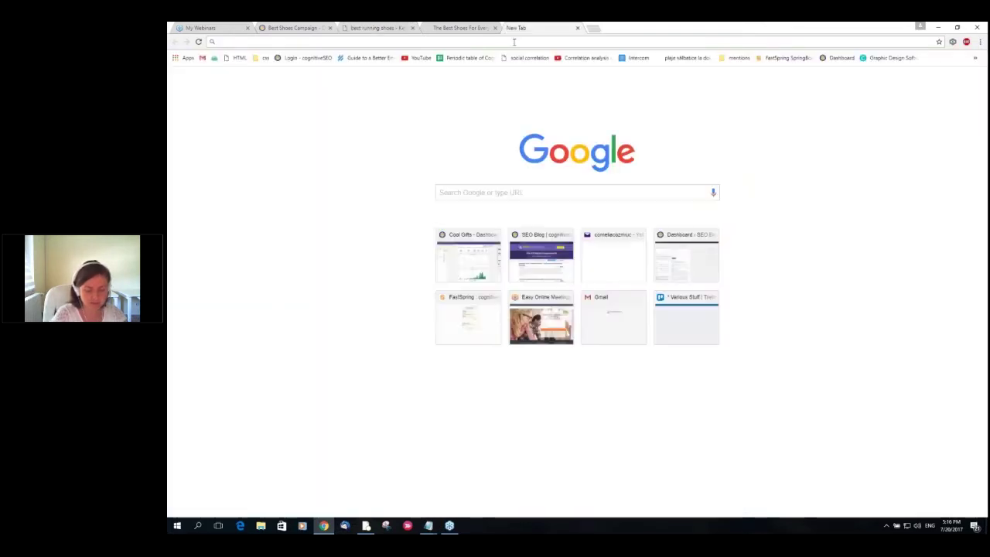
text(cognitiveseo.com/blog/)
key(Return)
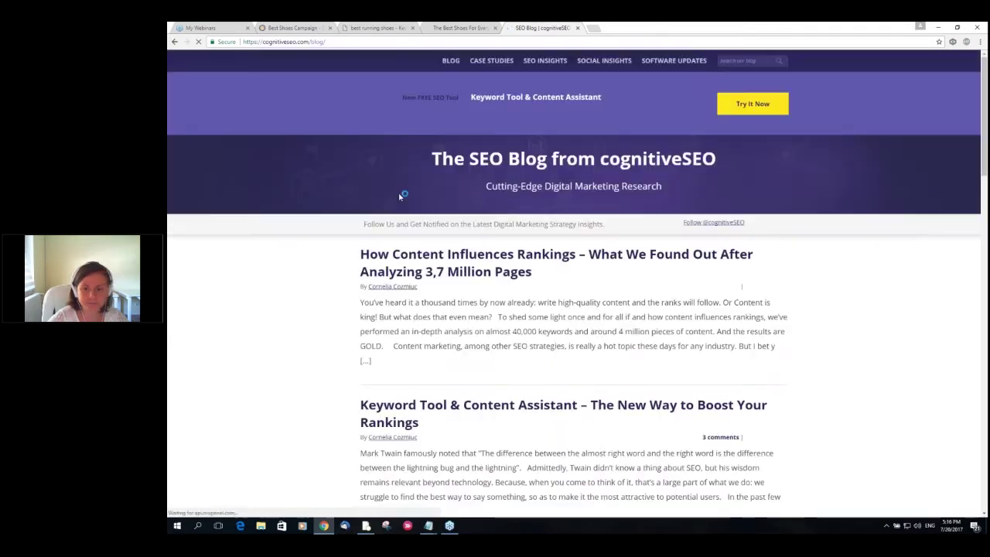
click(573, 251)
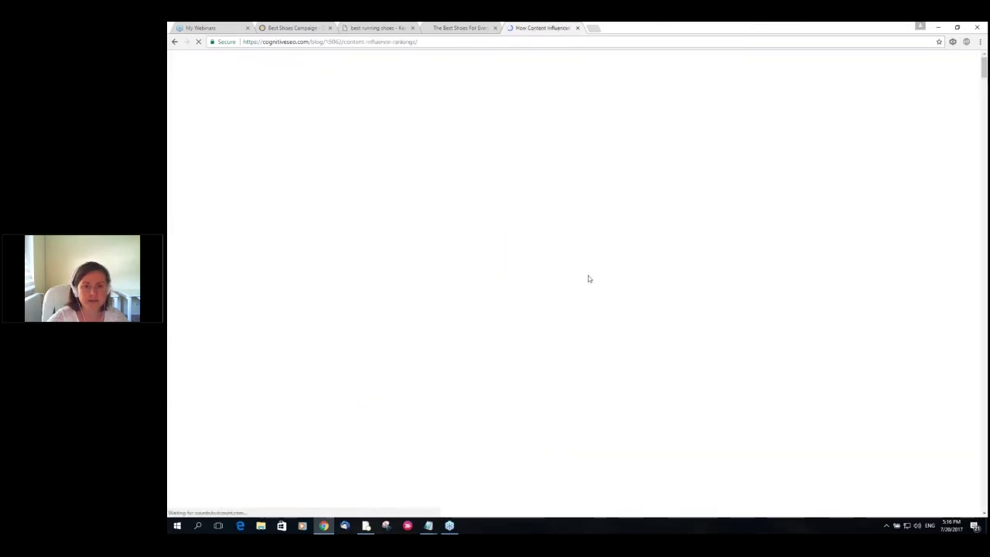
scroll(823, 255, down, 1)
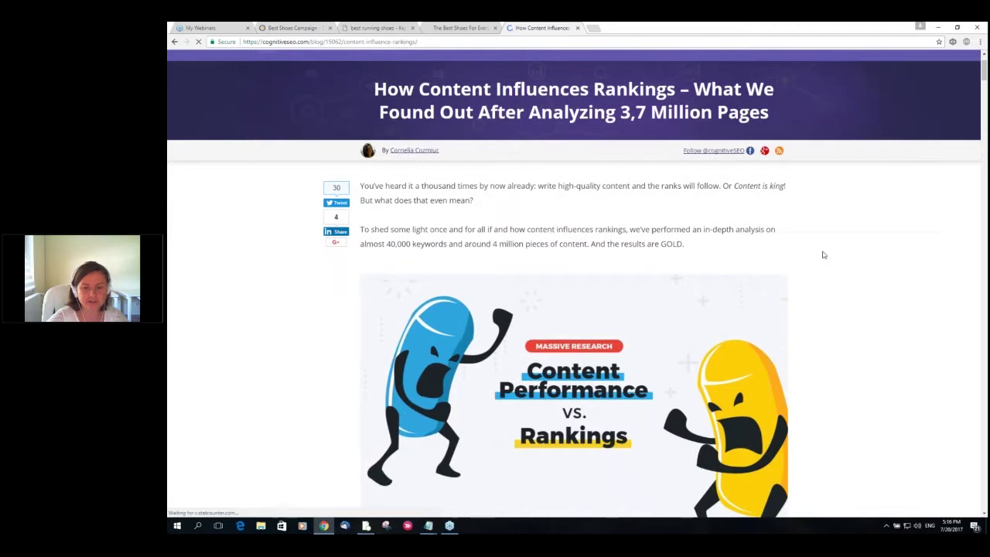
scroll(823, 255, down, 15)
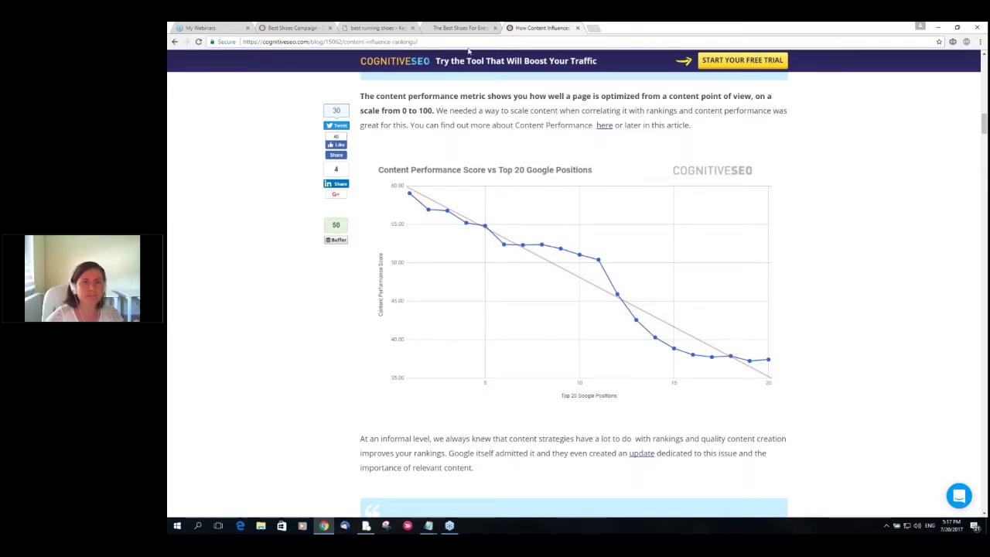
Examine the content performance, focus keywords and used keywords of the first-ranked runnersworld.com page in the Keyword Tool's Ranking Analysis.
key(ctrl+shift+Tab)
key(ctrl+shift+Tab)
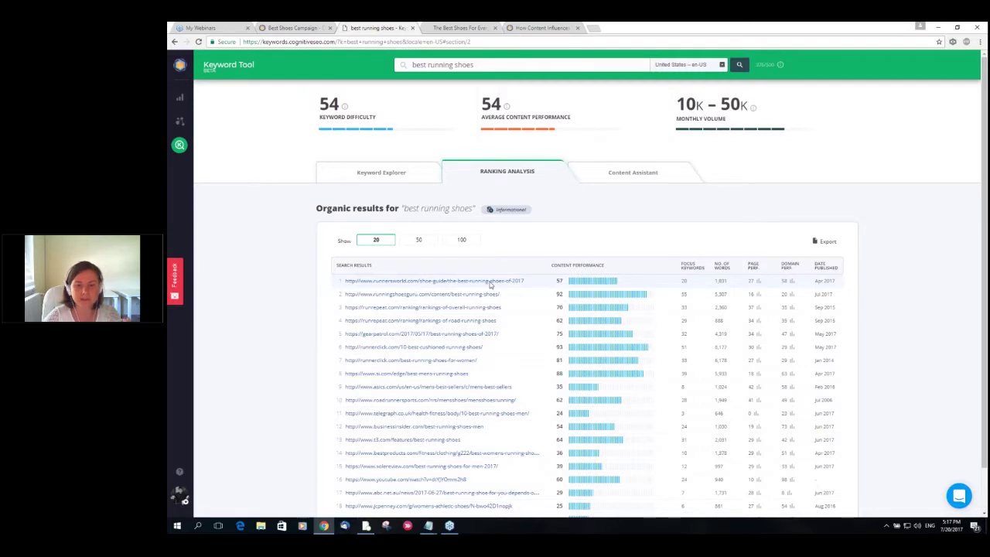
click(652, 285)
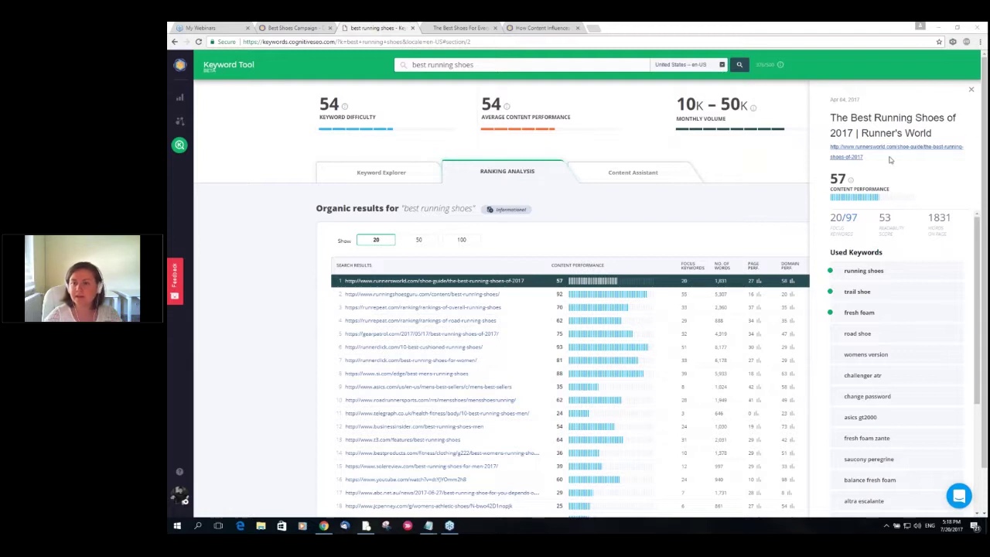
mouse_move(844, 230)
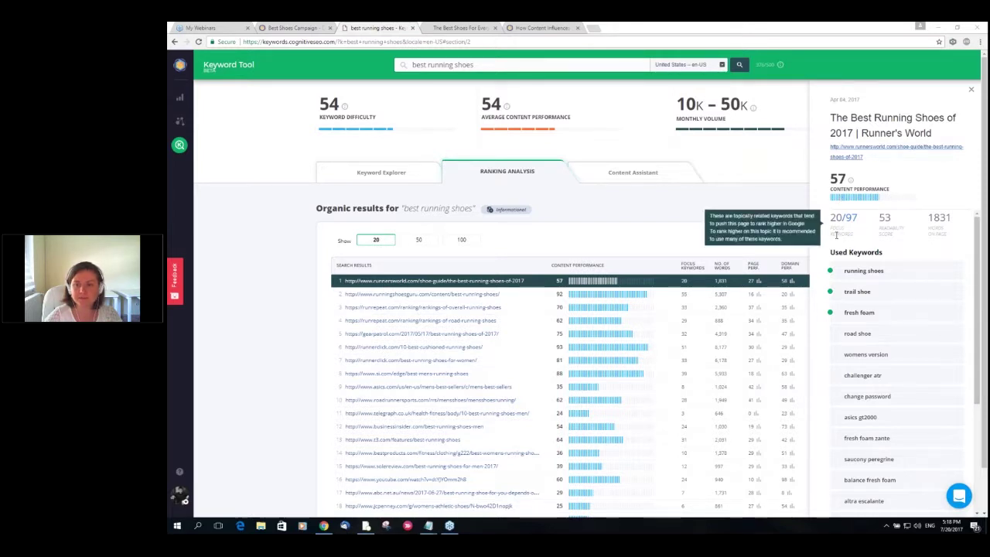
mouse_move(932, 187)
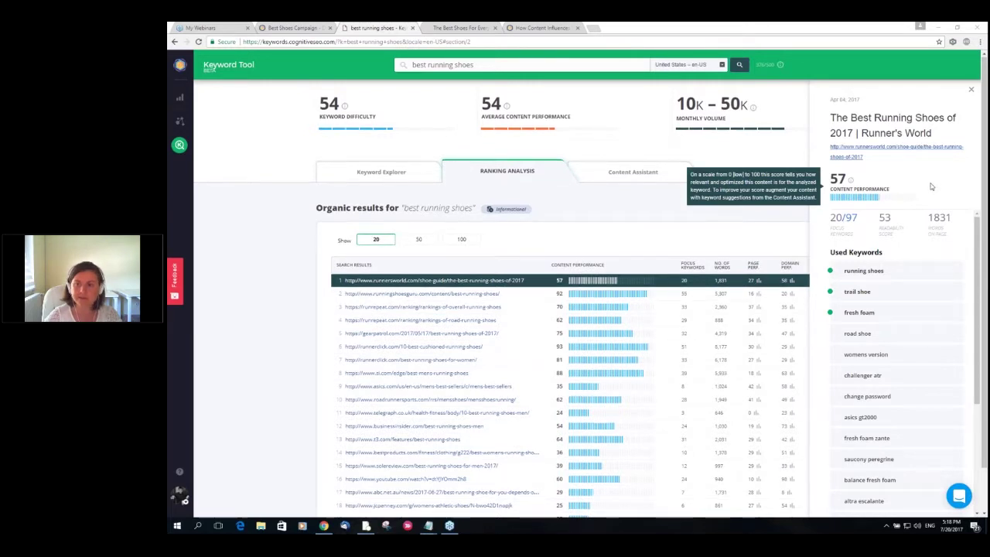
scroll(911, 261, down, 1)
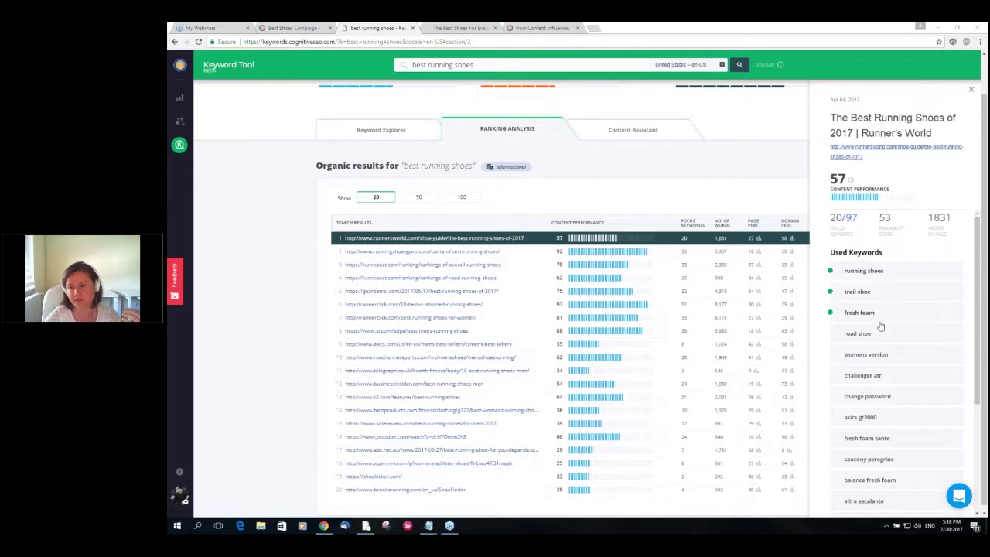
scroll(882, 328, down, 3)
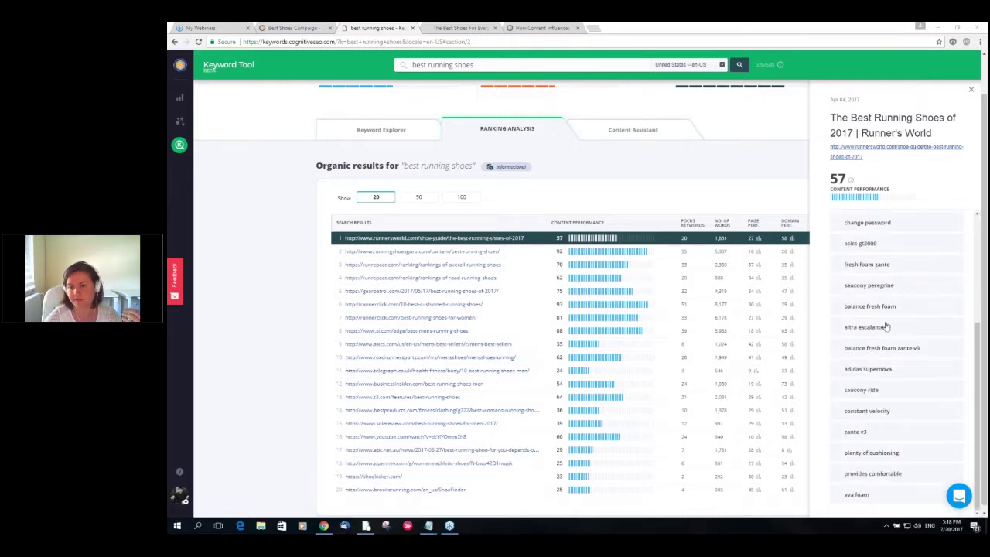
scroll(884, 325, up, 3)
scroll(670, 284, up, 1)
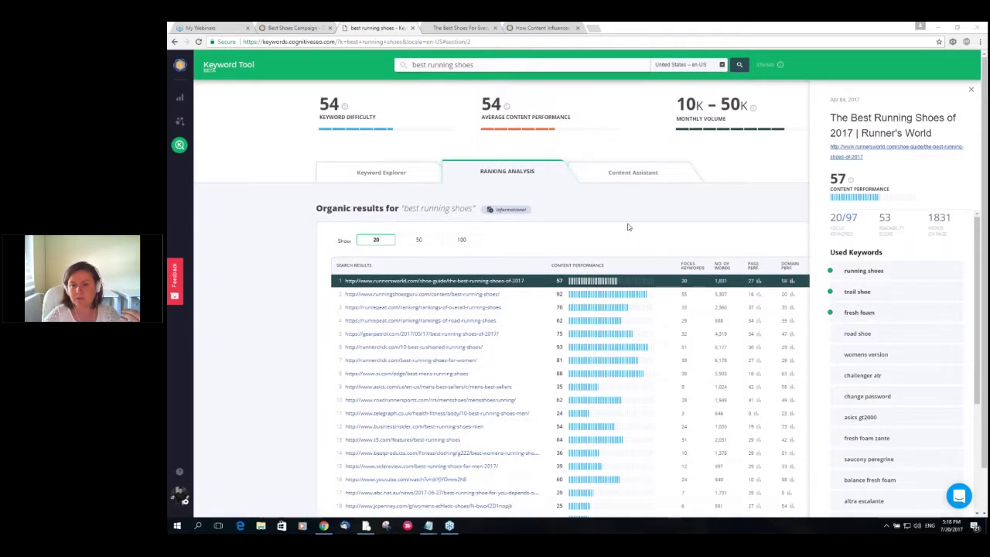
click(971, 90)
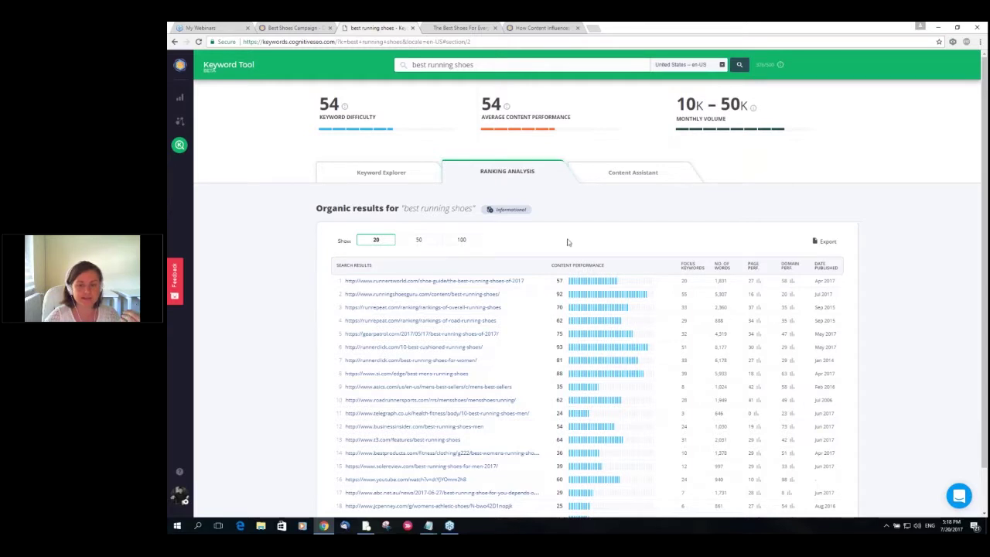
Compare content performance across the top 20 organic results and inspect the details of the businessinsider.com/best-running-shoes-men page.
scroll(658, 241, down, 1)
scroll(774, 241, up, 1)
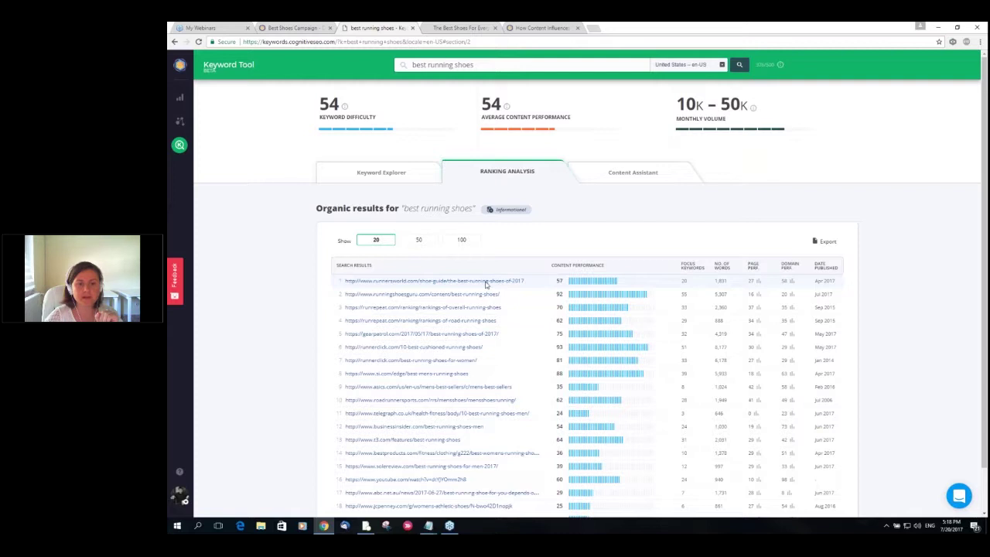
scroll(414, 405, down, 1)
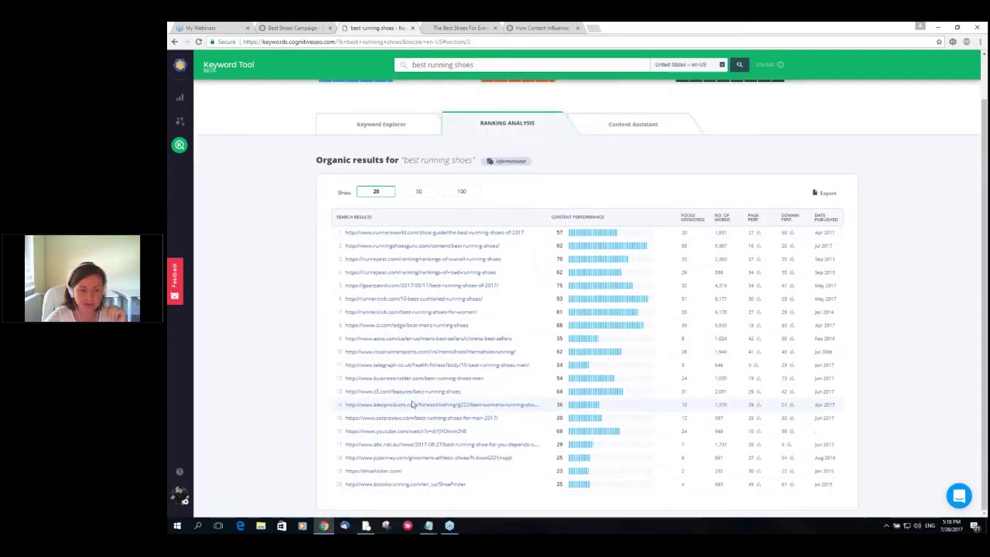
scroll(414, 405, up, 1)
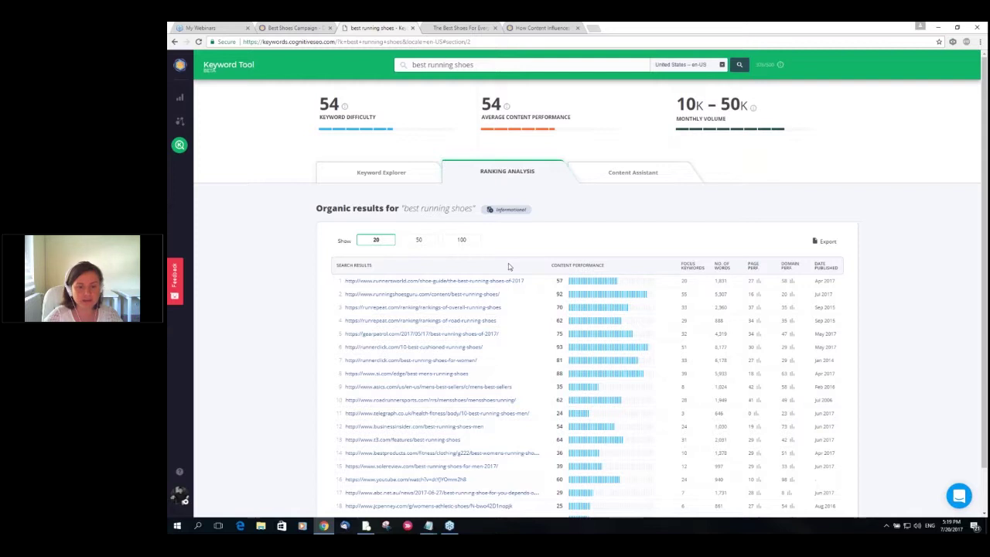
scroll(509, 267, down, 1)
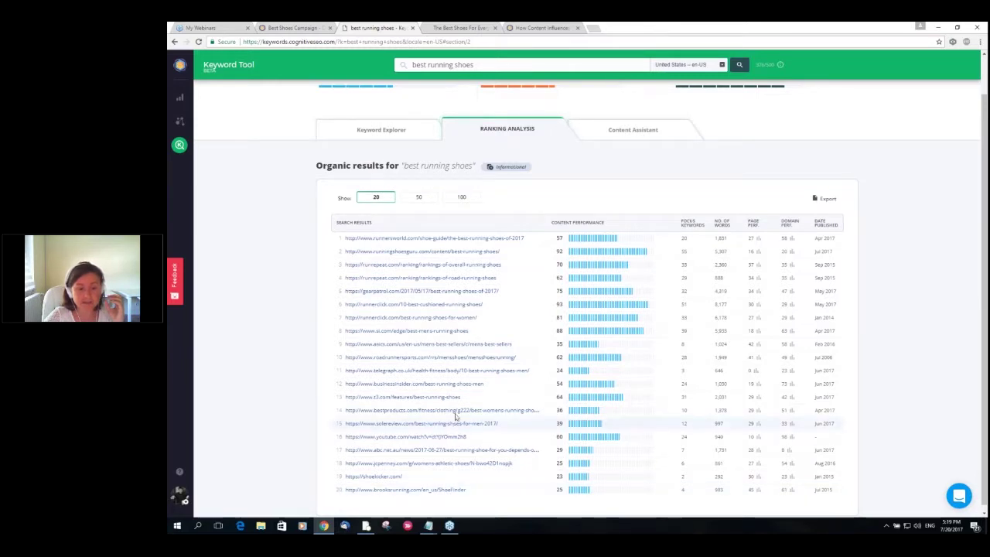
click(478, 384)
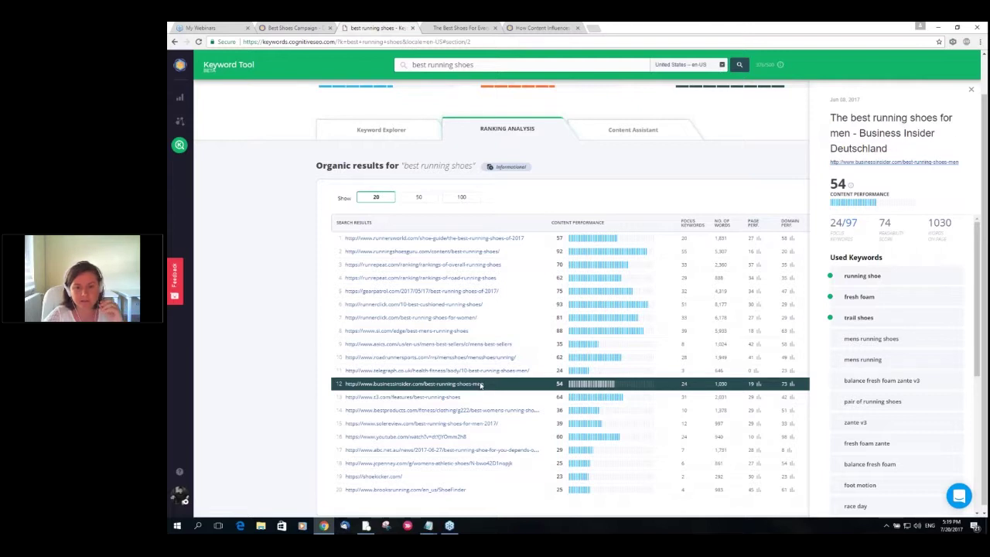
click(971, 90)
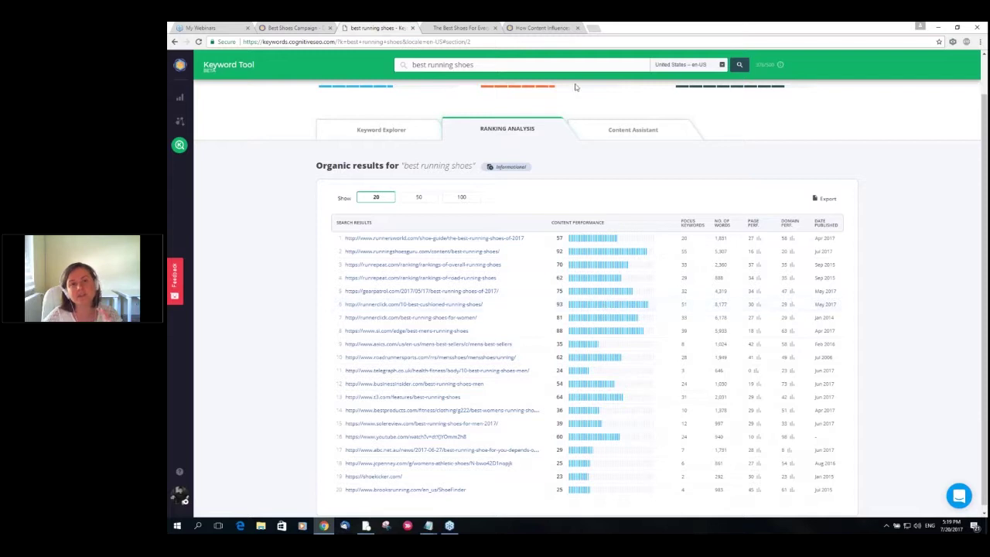
Review the blog's Content Performance Score vs Top 20 Google Positions chart again and return to the Ranking Analysis.
click(554, 27)
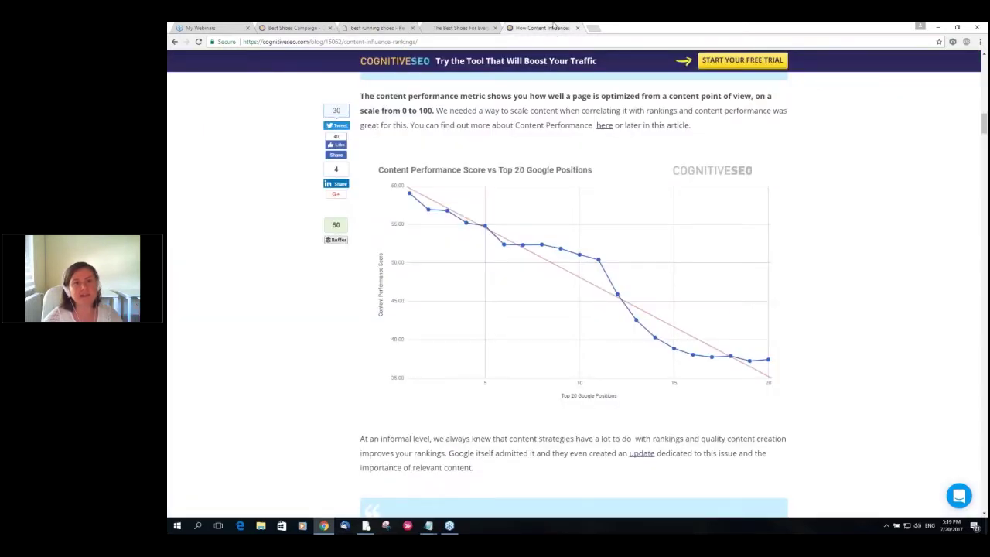
click(370, 28)
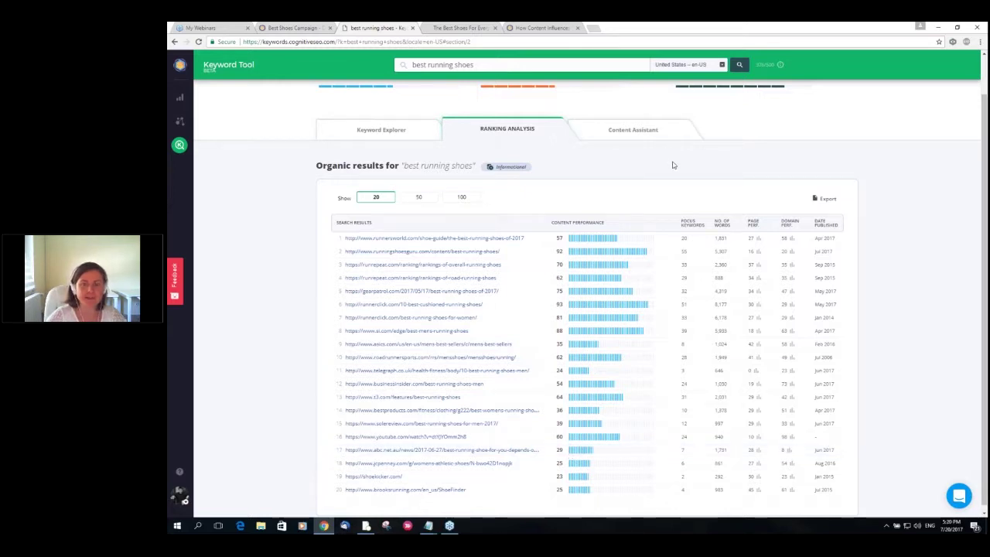
scroll(673, 183, up, 1)
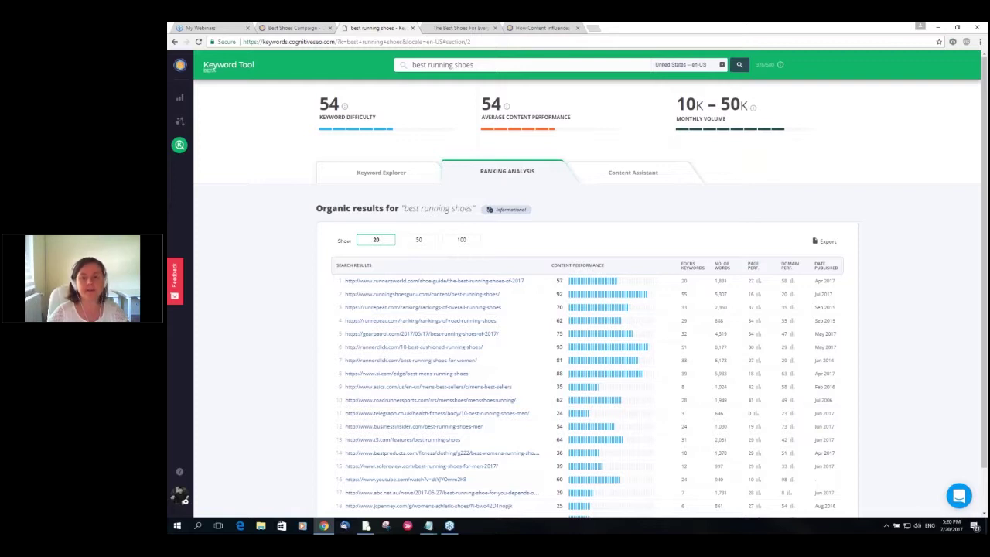
Start optimizing content for "best running shoes" in the Content Assistant, using the full text of the Notepad file "best shoes text" as content.
click(633, 171)
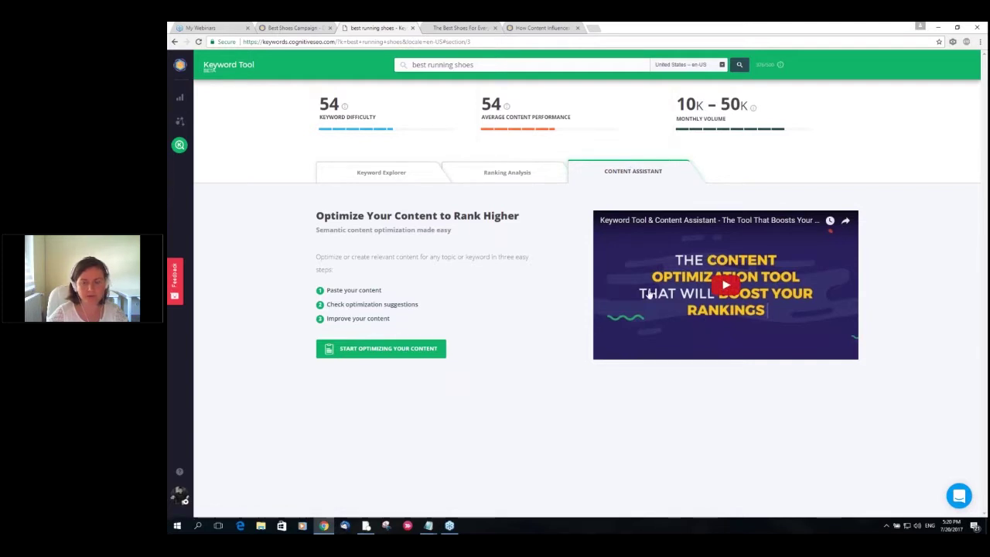
click(375, 354)
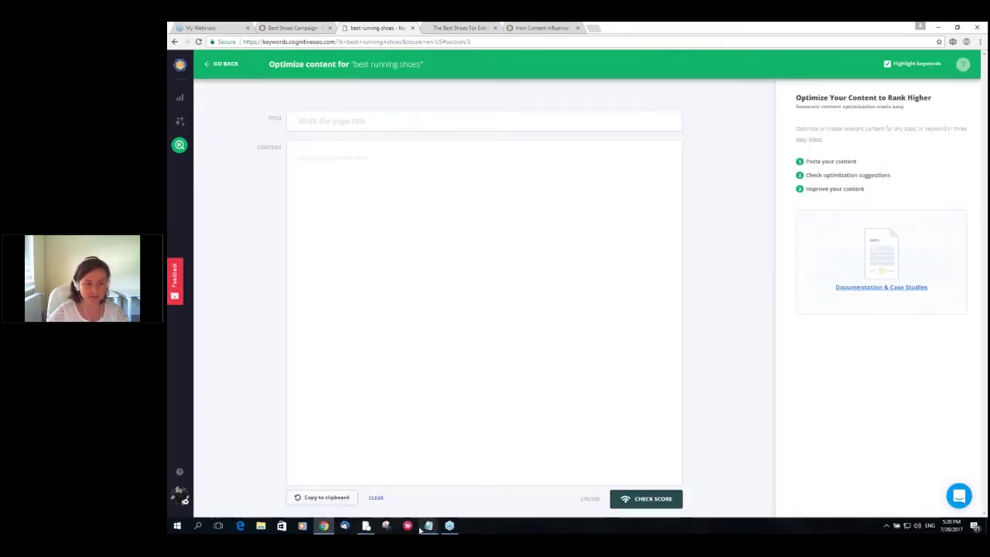
mouse_move(427, 531)
click(402, 502)
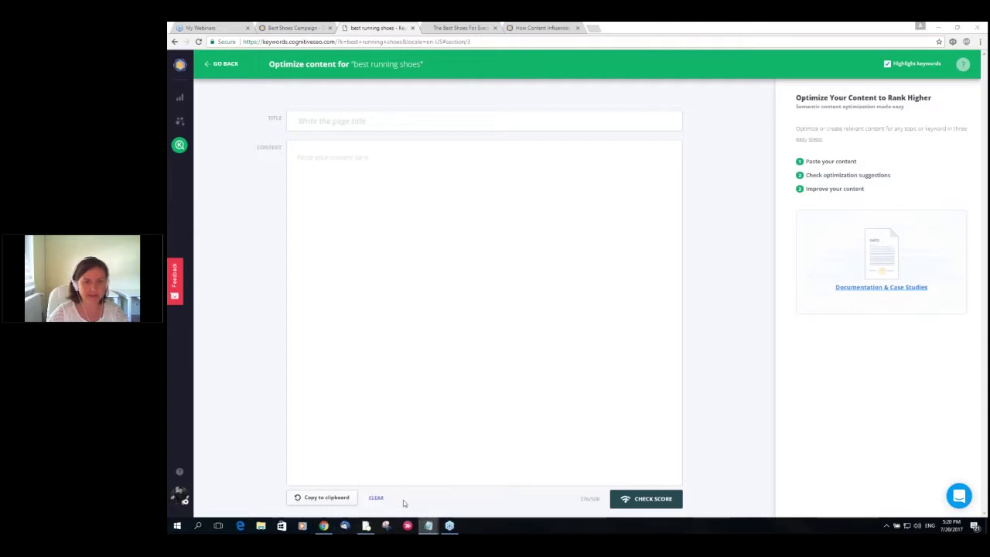
key(ctrl+a)
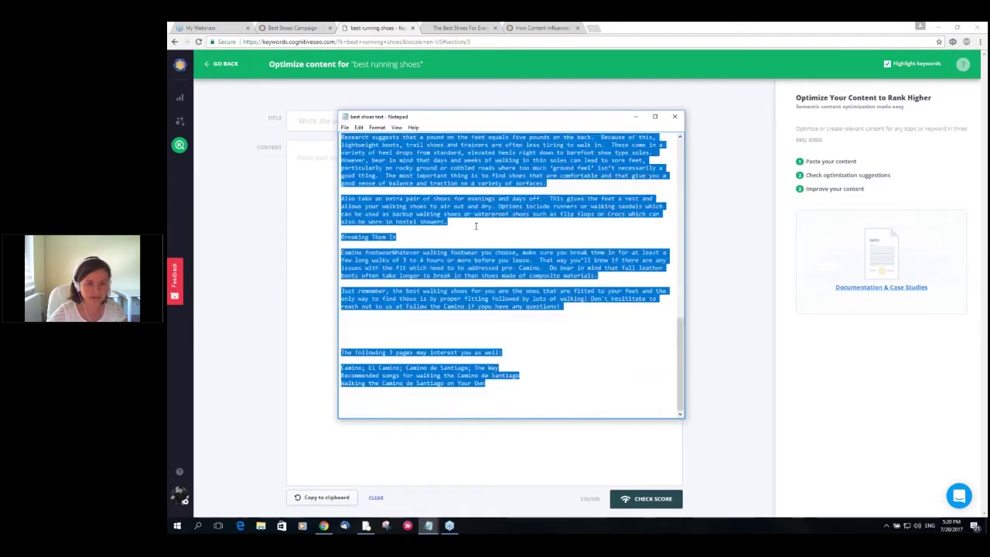
click(635, 116)
click(390, 182)
key(ctrl+v)
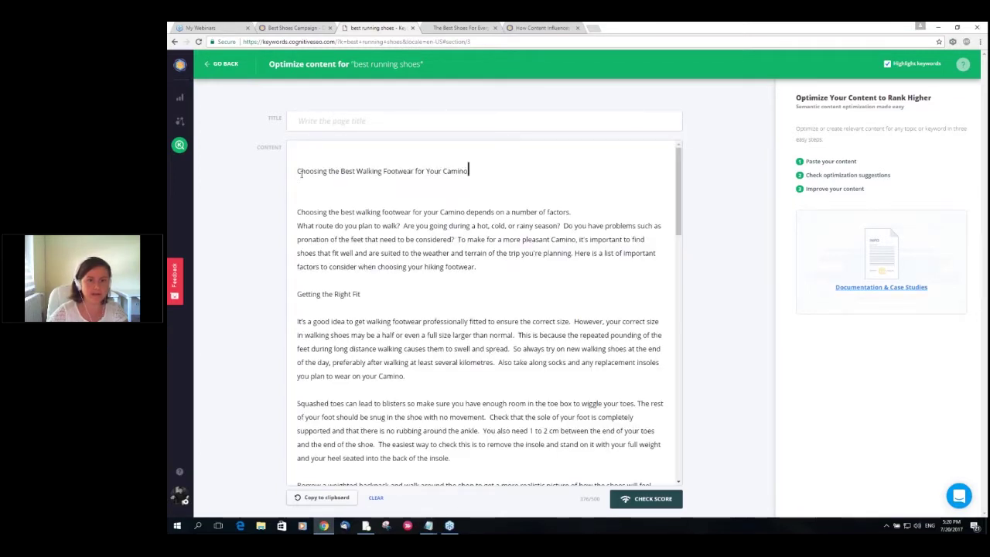
Move the heading "Choosing the Best Walking Footwear for Your Camino" from the content into the page title and check the score.
drag(298, 173, 467, 175)
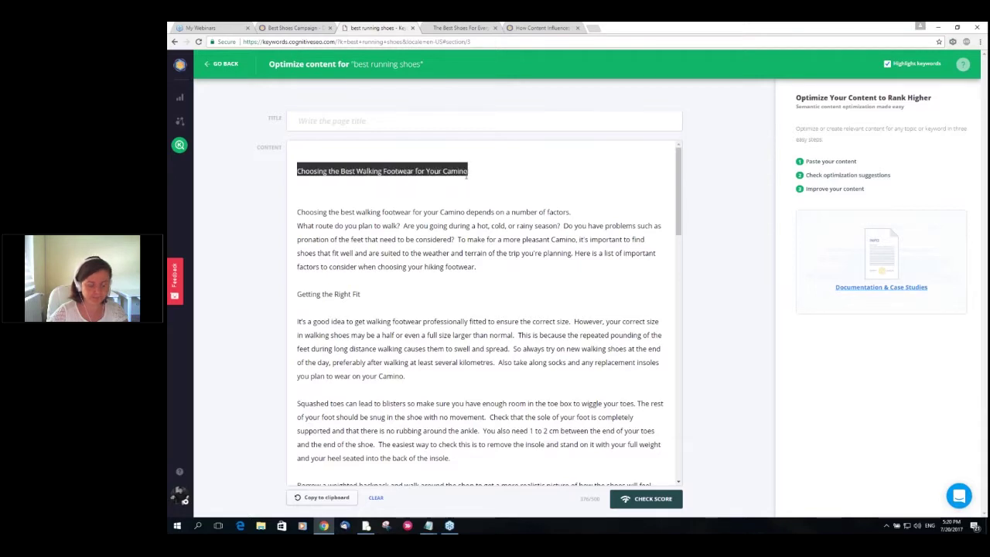
key(ctrl+x)
click(393, 122)
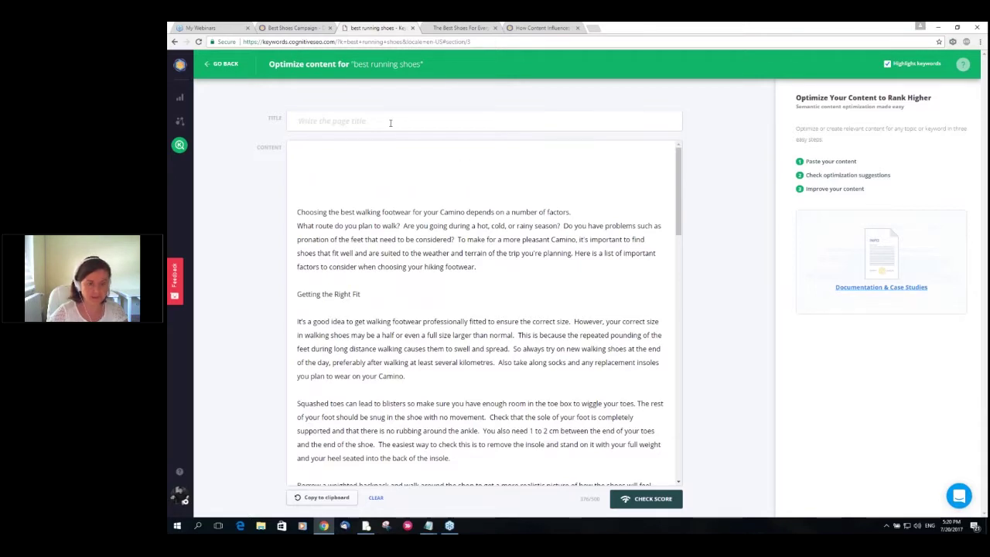
key(ctrl+v)
click(645, 503)
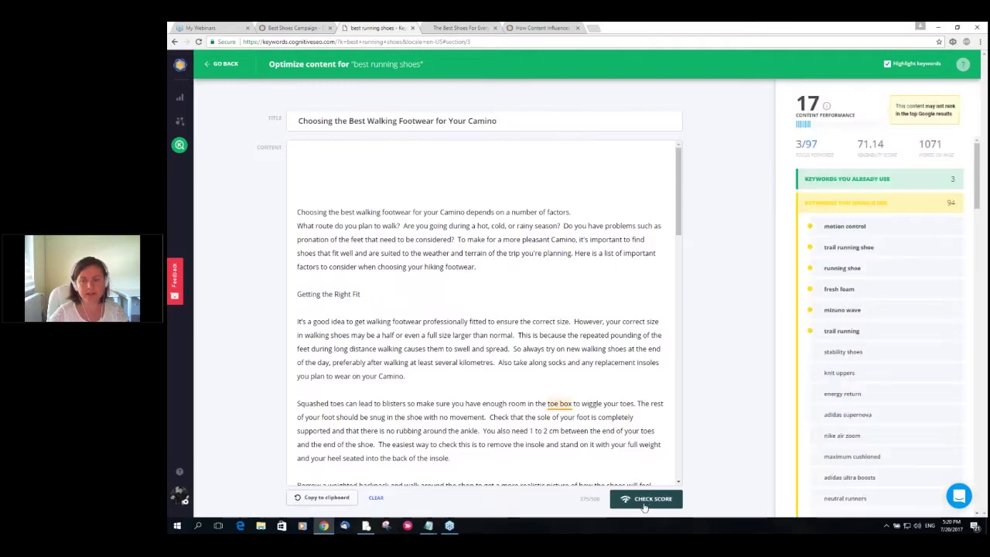
Examine the content performance score and the list of keywords the text already uses, with the suggested keywords collapsed.
mouse_move(833, 113)
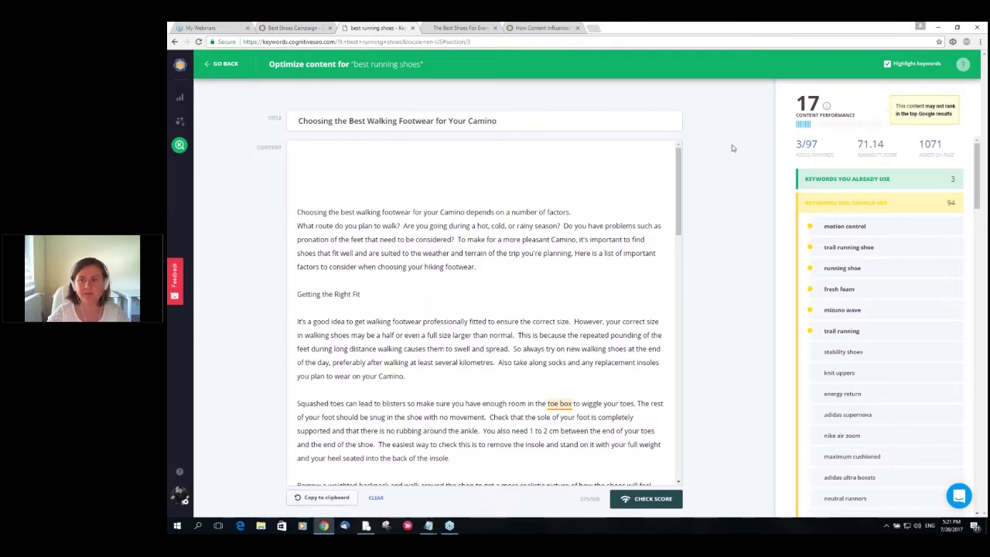
click(840, 202)
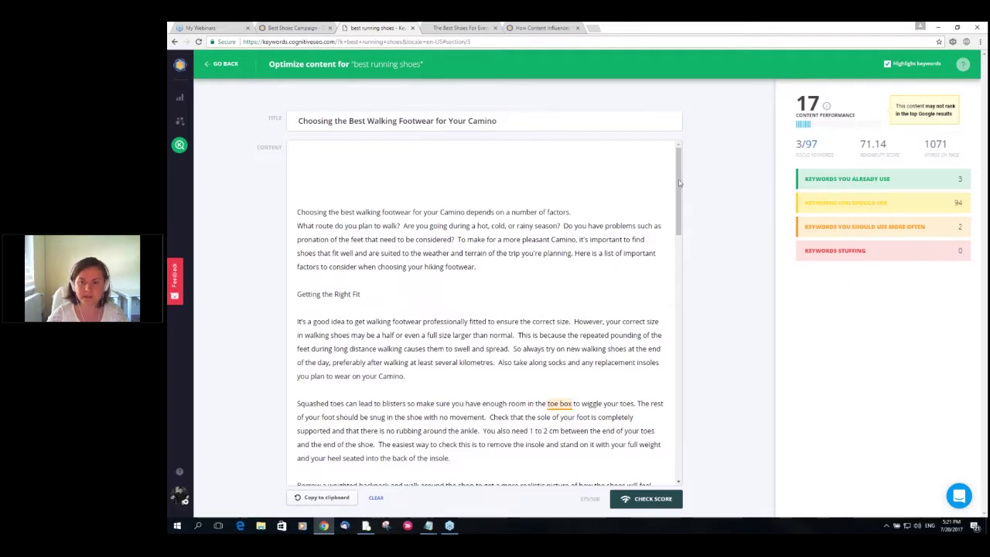
click(835, 180)
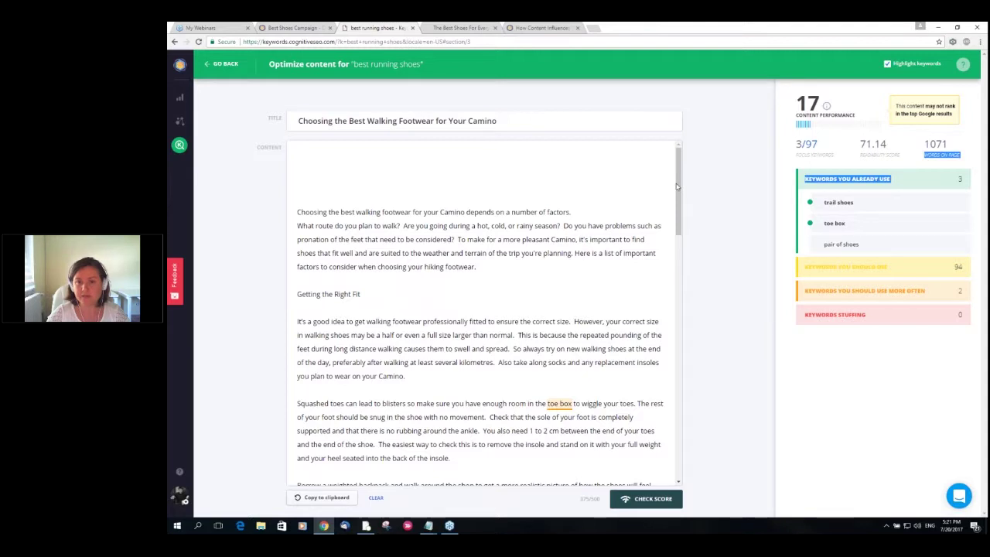
triple_click(680, 213)
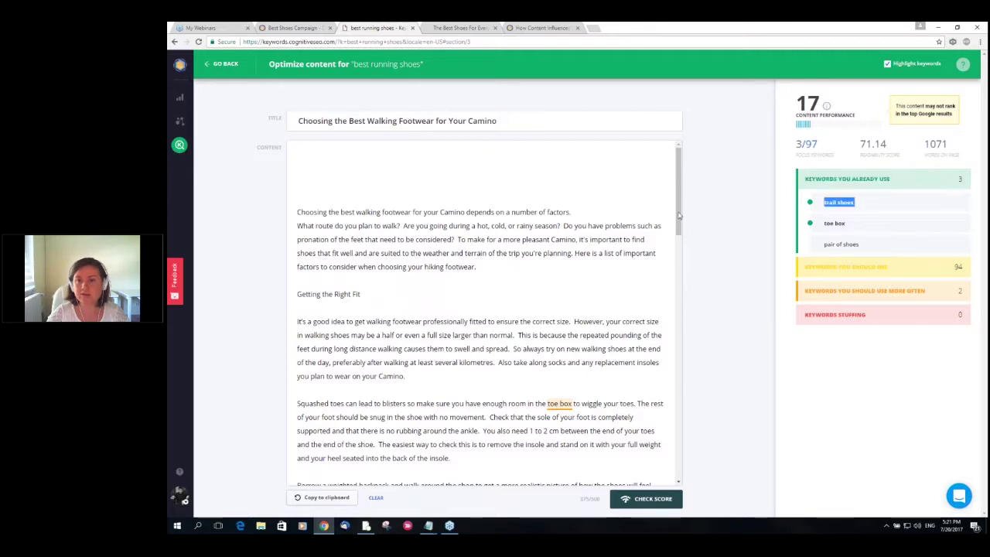
triple_click(722, 255)
click(721, 255)
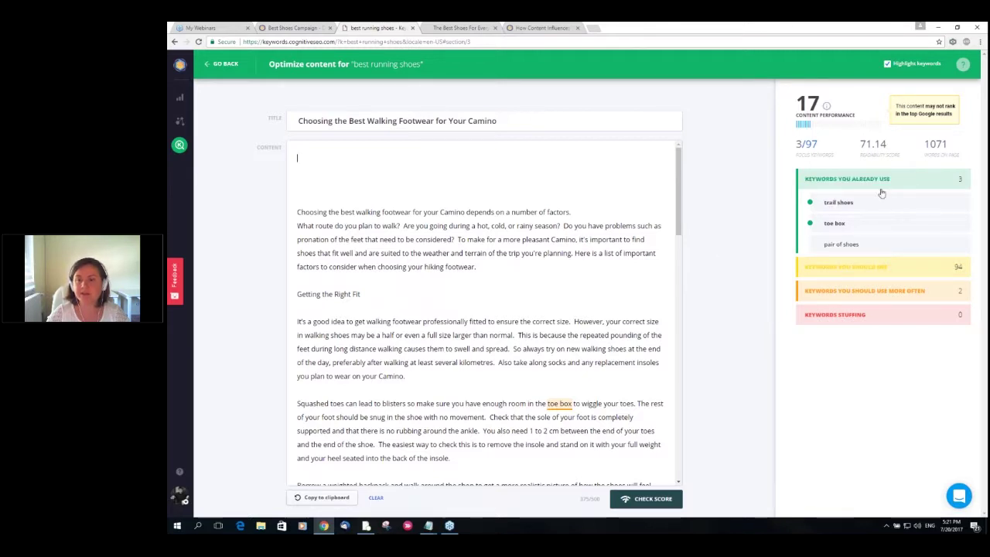
click(882, 186)
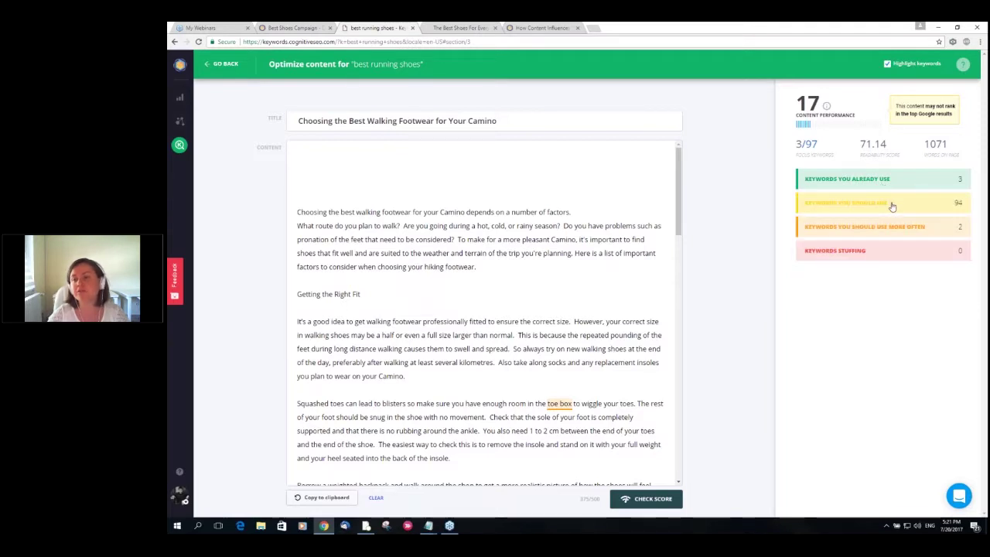
Expand the keywords the text should use and read through the suggestions.
click(892, 205)
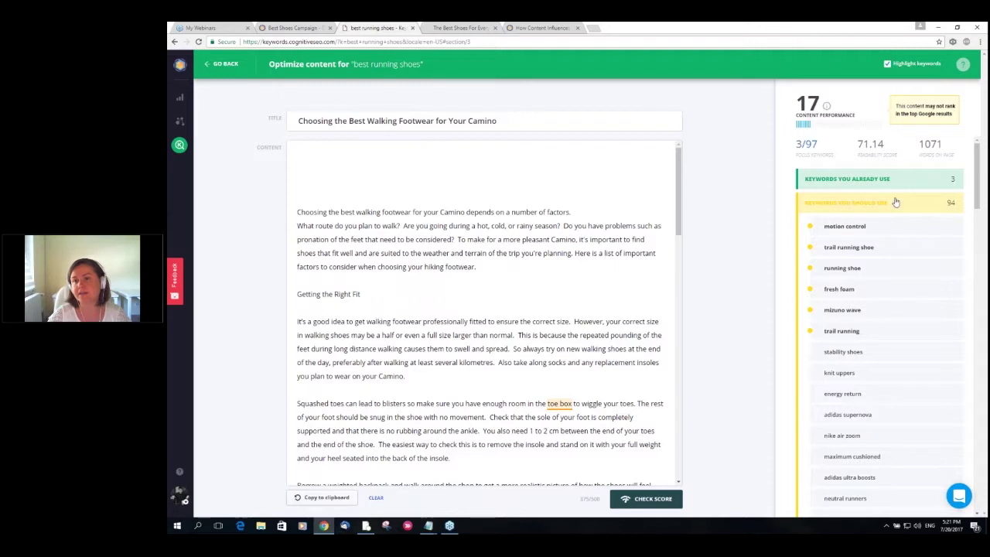
mouse_move(812, 155)
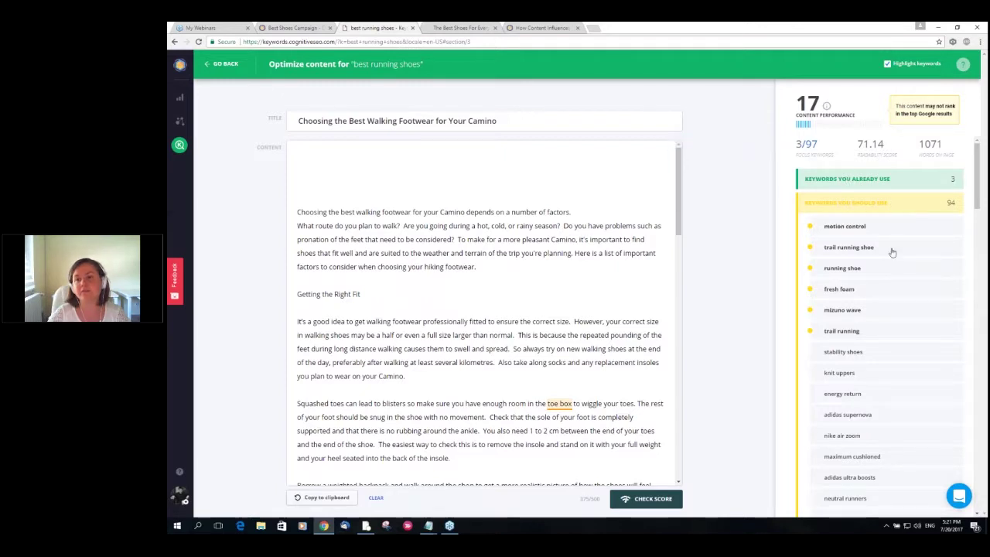
scroll(893, 250, down, 7)
scroll(888, 307, up, 7)
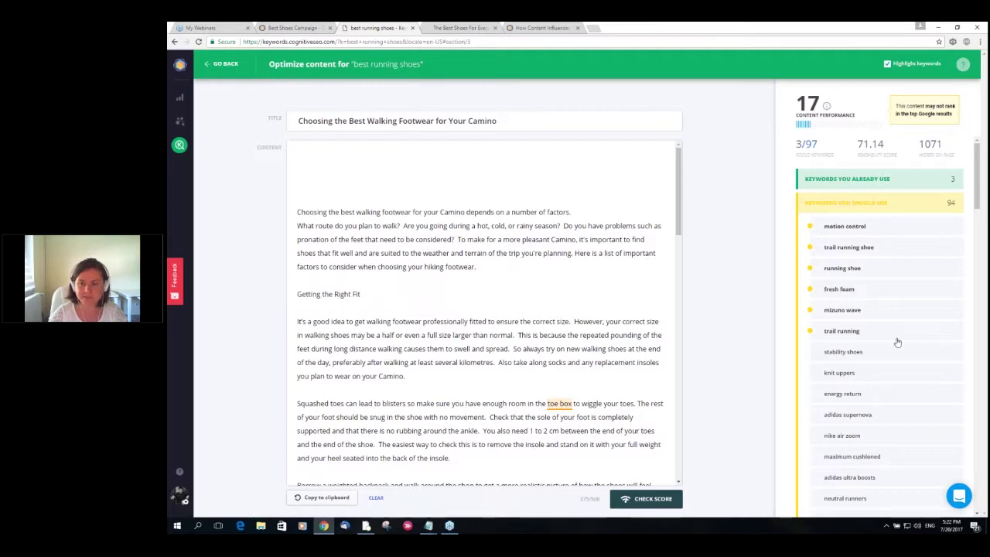
scroll(851, 340, down, 2)
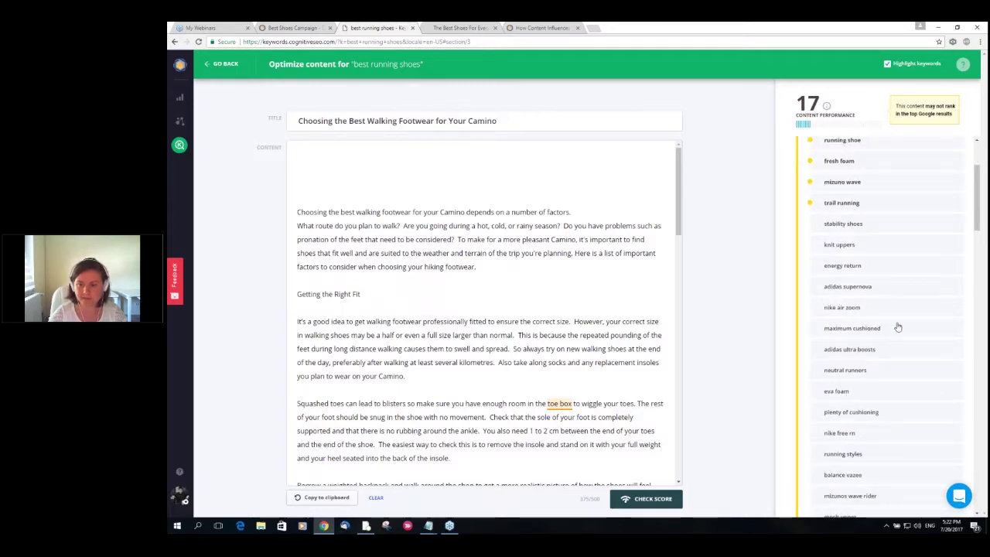
scroll(899, 327, up, 2)
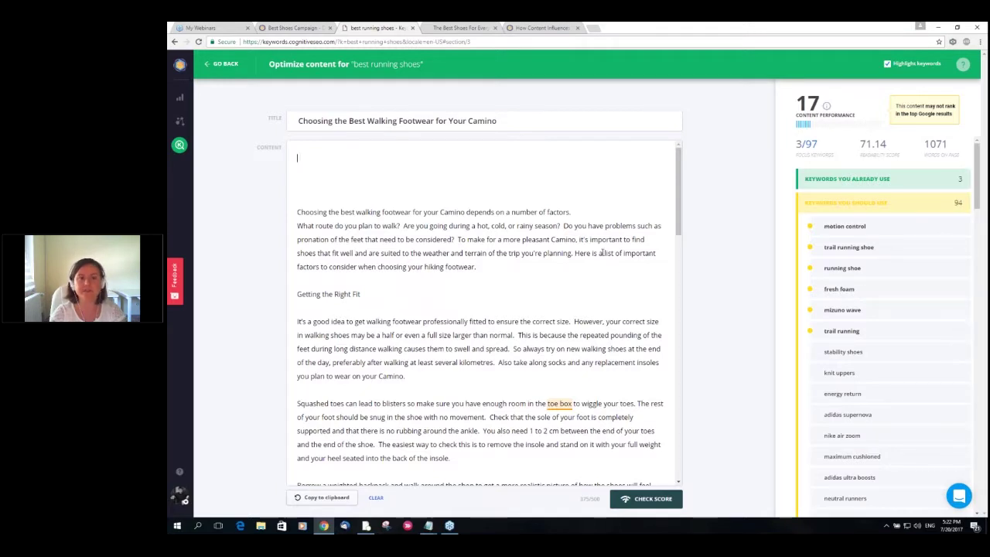
text(resj)
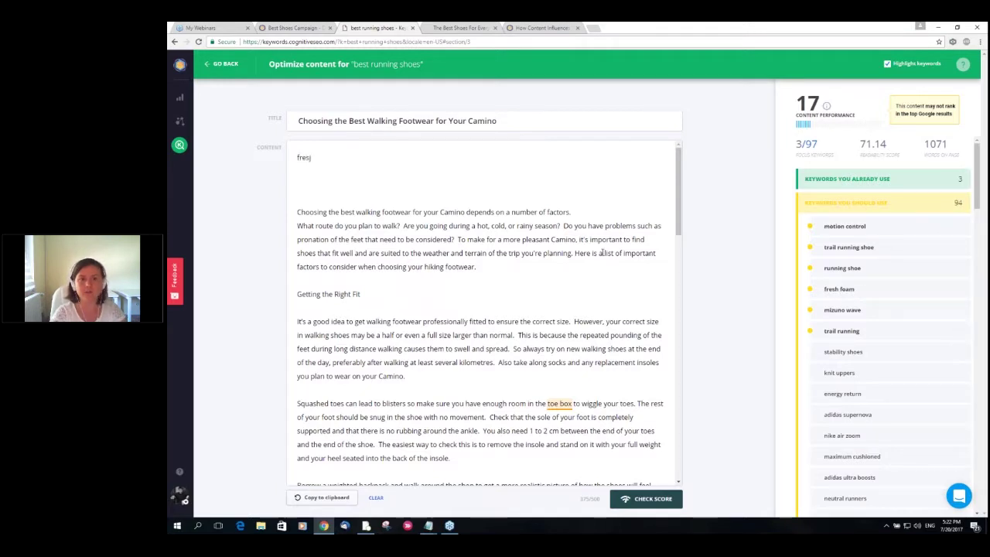
key(BackSpace)
key(BackSpace)
key(BackSpace)
key(BackSpace)
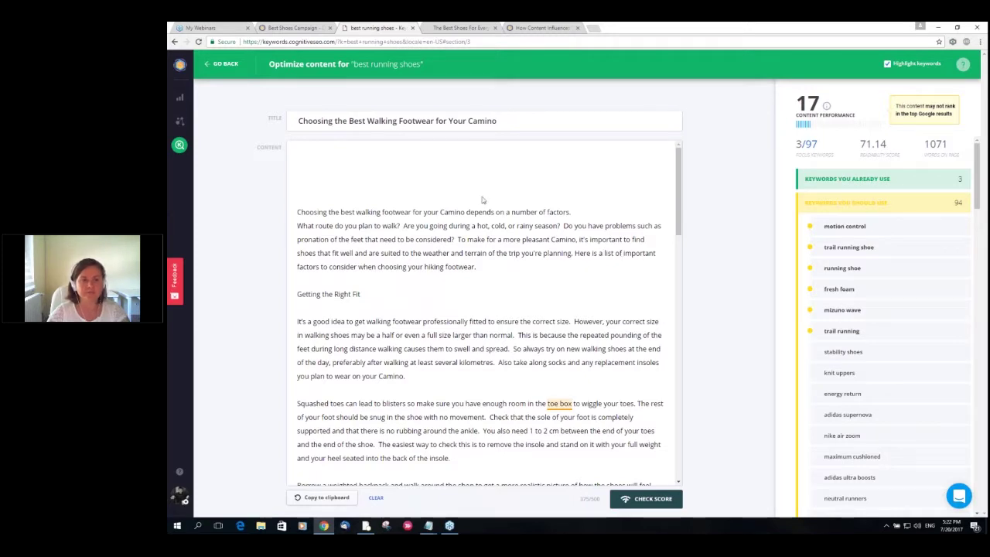
Review the content performance score and the keywords the text should use, collapsing and re-expanding the suggestions.
click(904, 207)
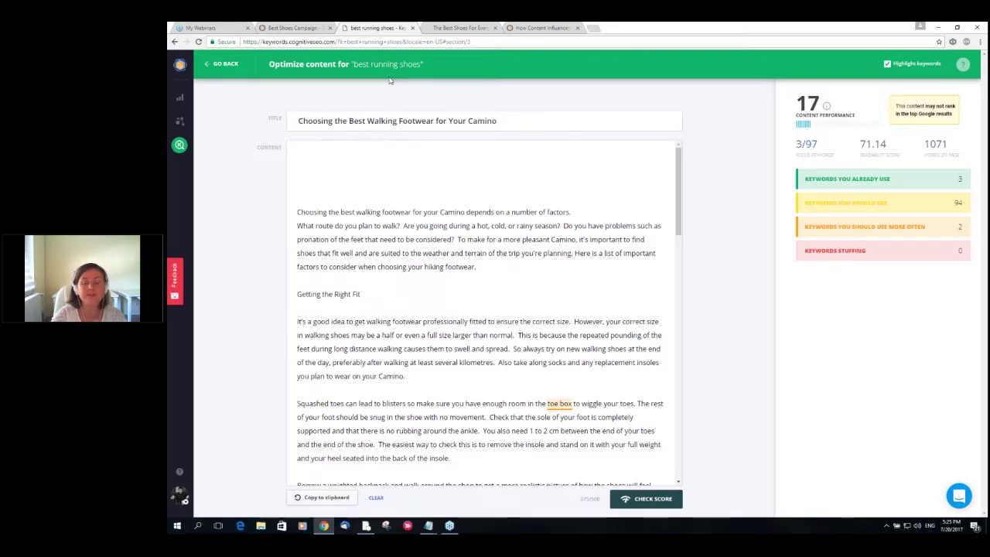
mouse_move(821, 124)
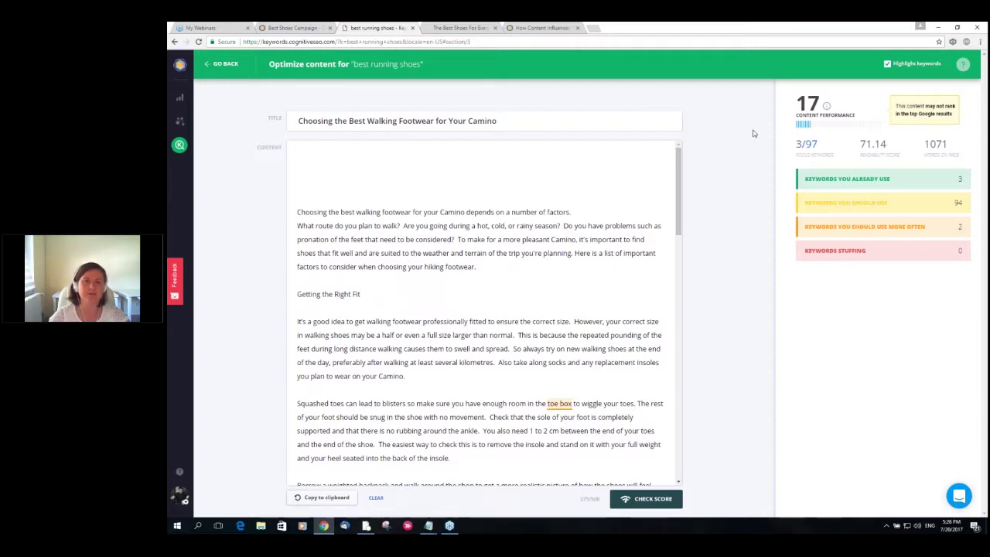
click(836, 204)
scroll(855, 268, down, 2)
scroll(856, 214, up, 2)
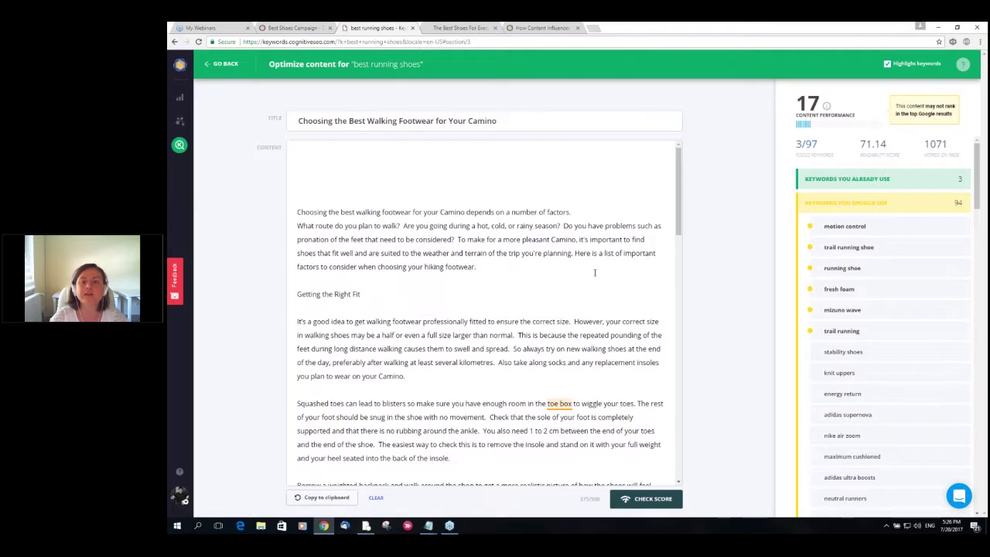
Replace the whole content with the full text of the Notepad file "optimized best shoes" and check the score.
click(575, 253)
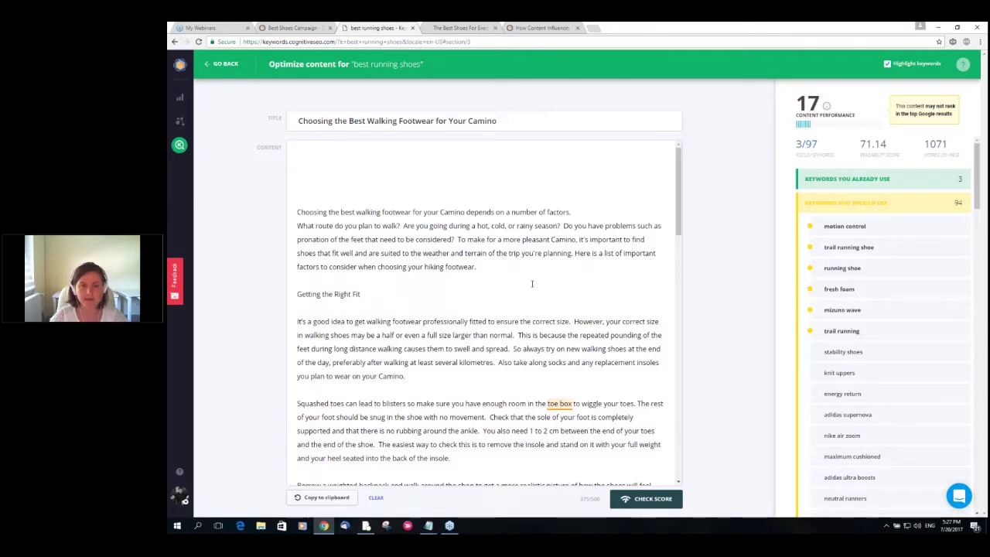
click(424, 531)
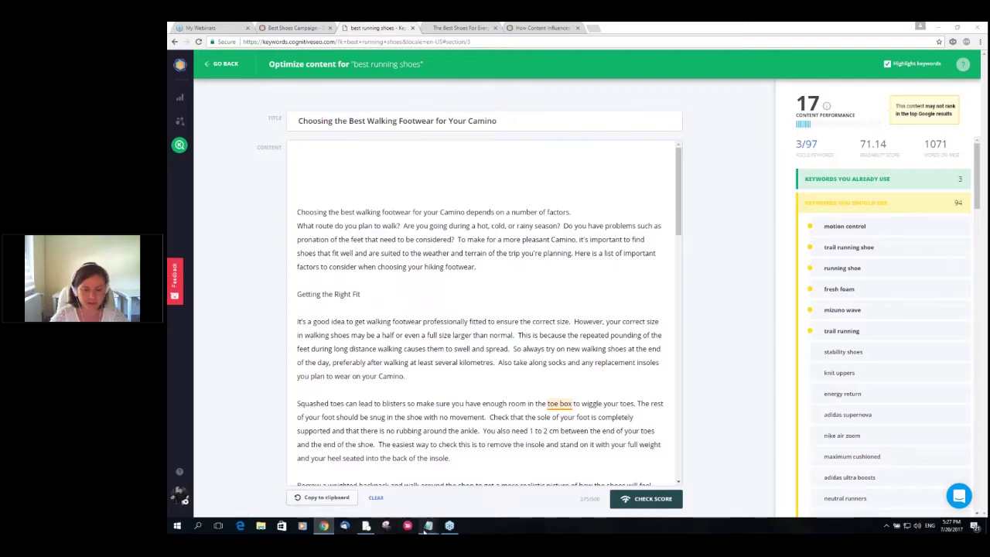
click(444, 510)
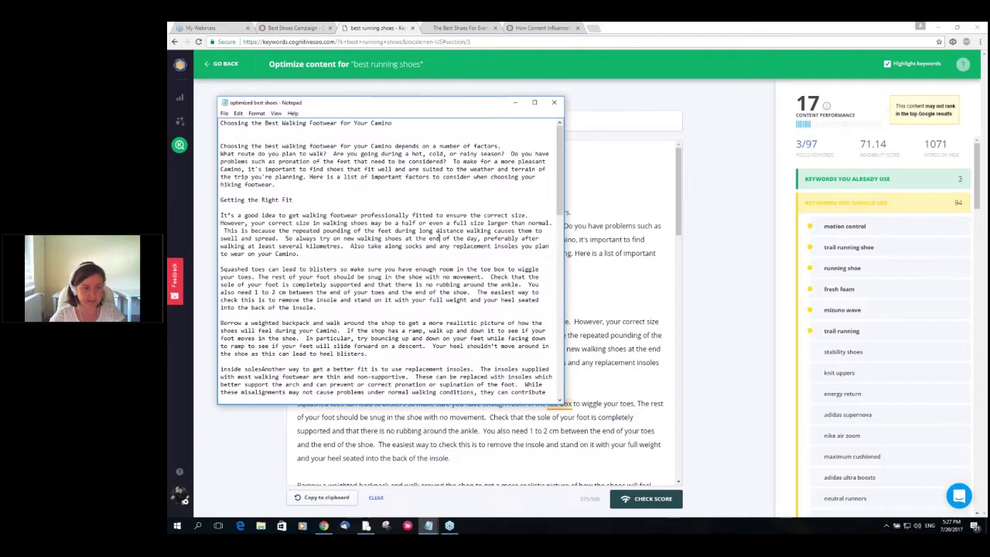
key(ctrl+a)
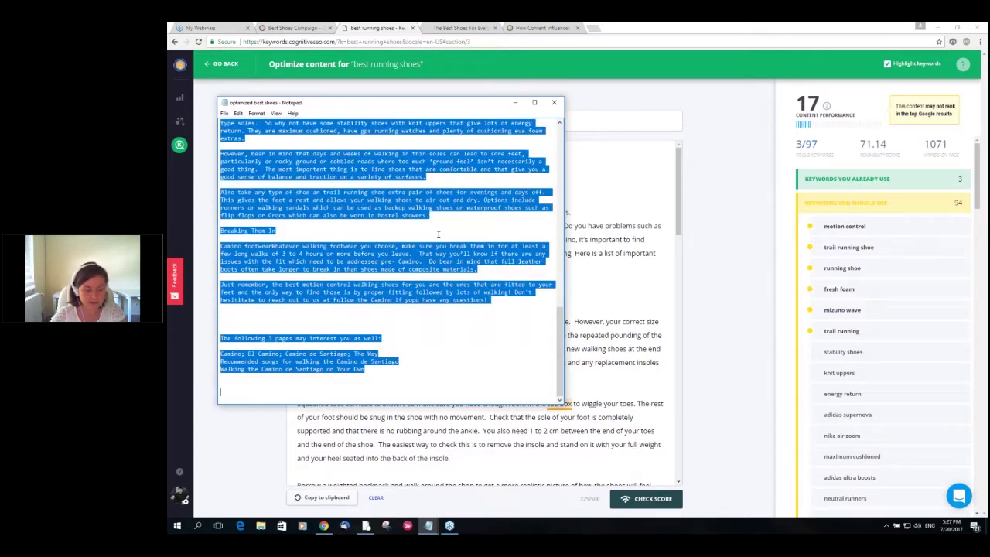
click(515, 103)
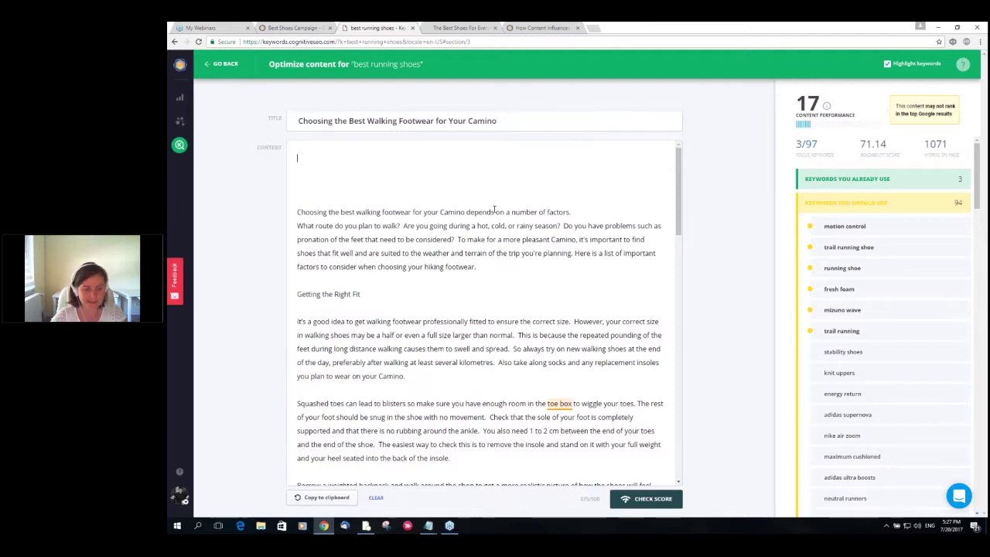
key(ctrl+a)
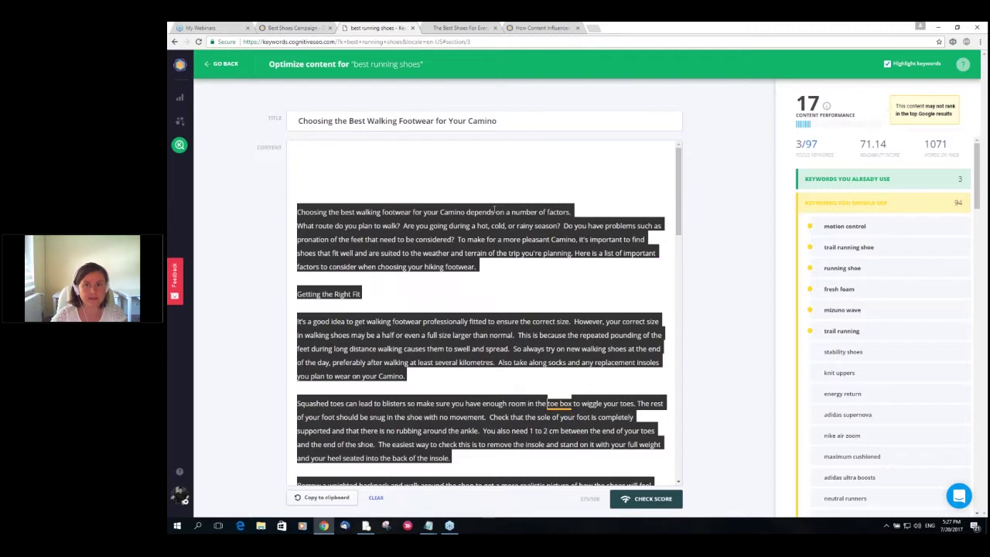
key(ctrl+v)
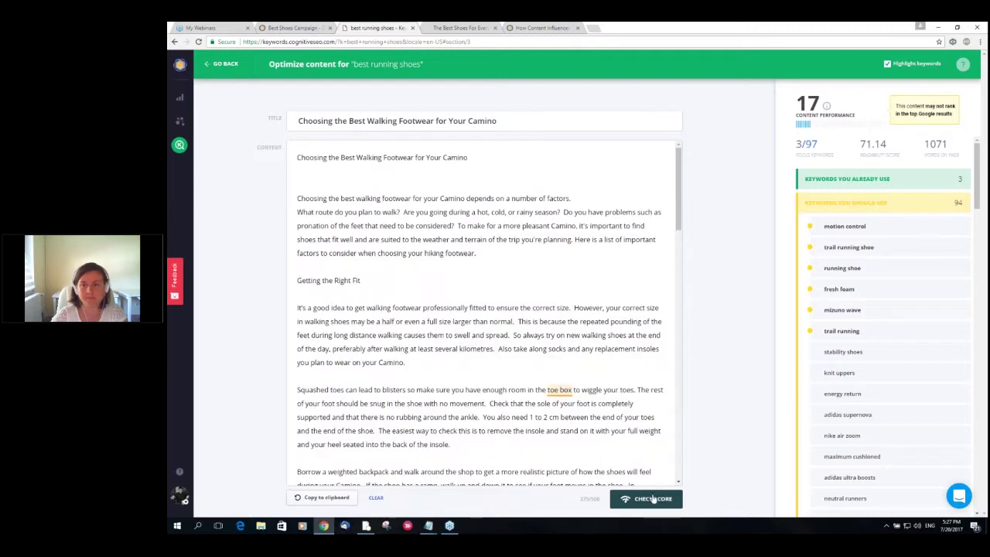
click(653, 499)
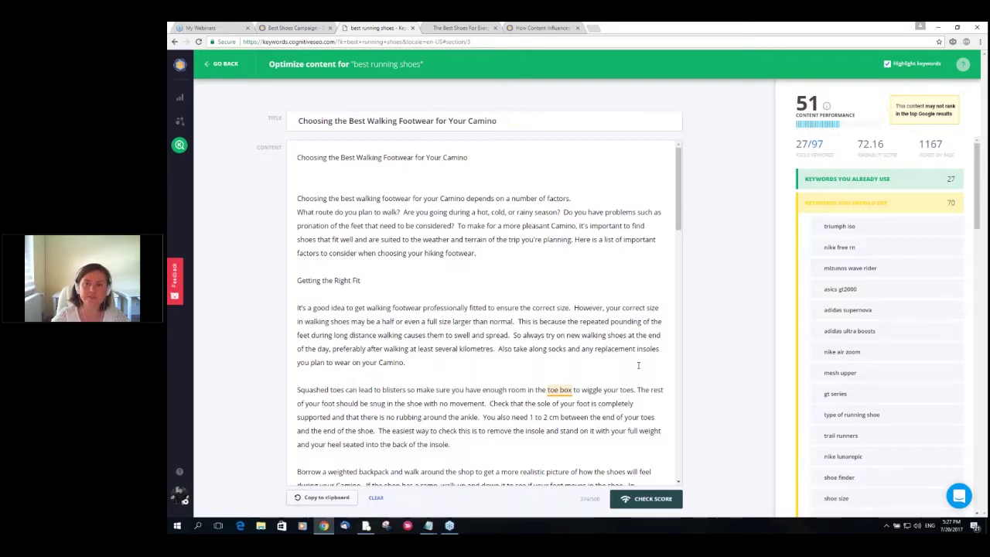
Examine the new content performance score, the keywords to use more often and the keywords already used, leaving all lists collapsed.
mouse_move(828, 124)
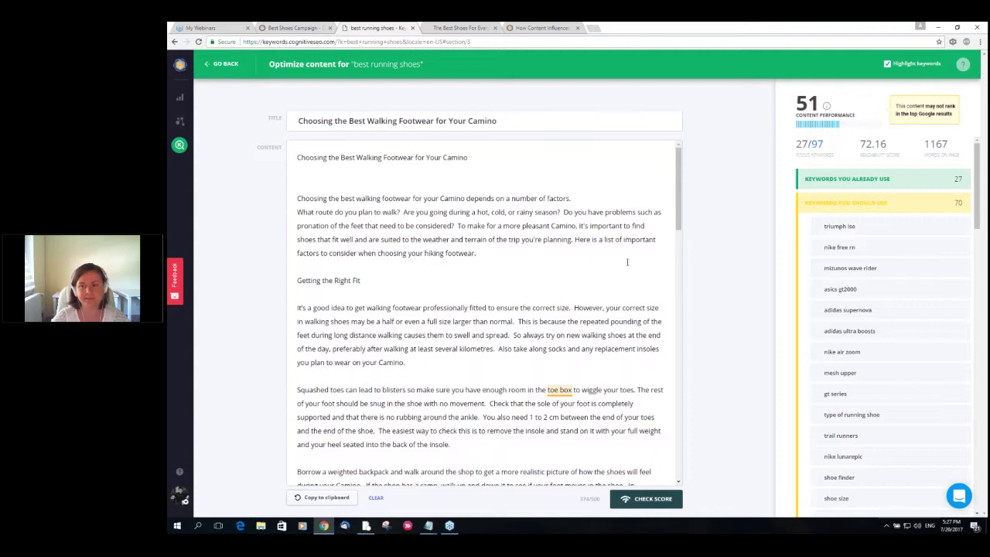
click(885, 207)
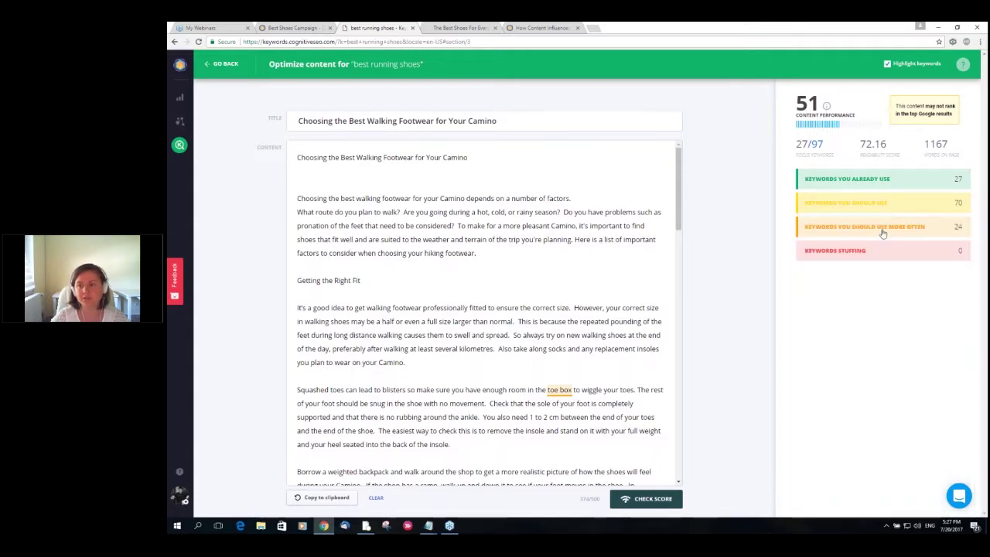
click(884, 228)
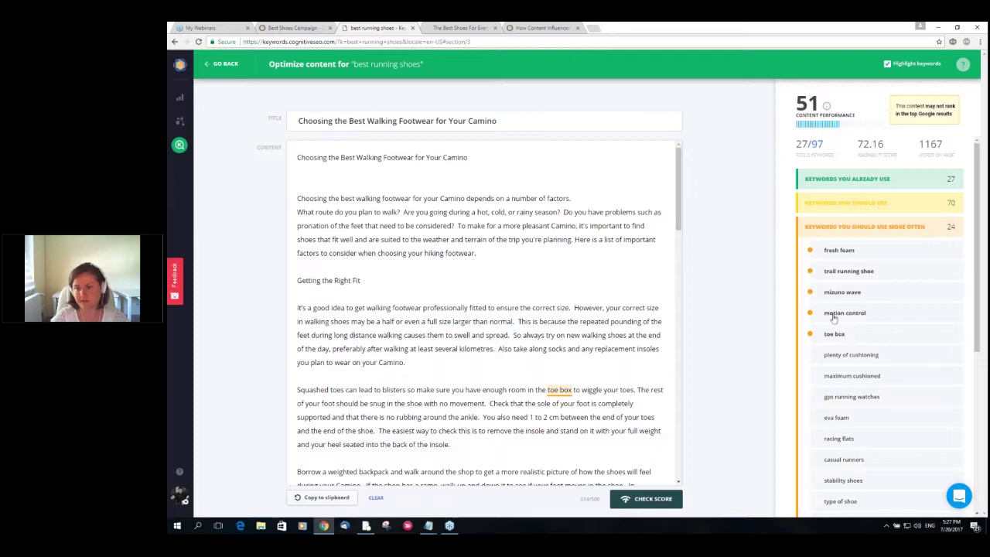
click(856, 202)
click(857, 186)
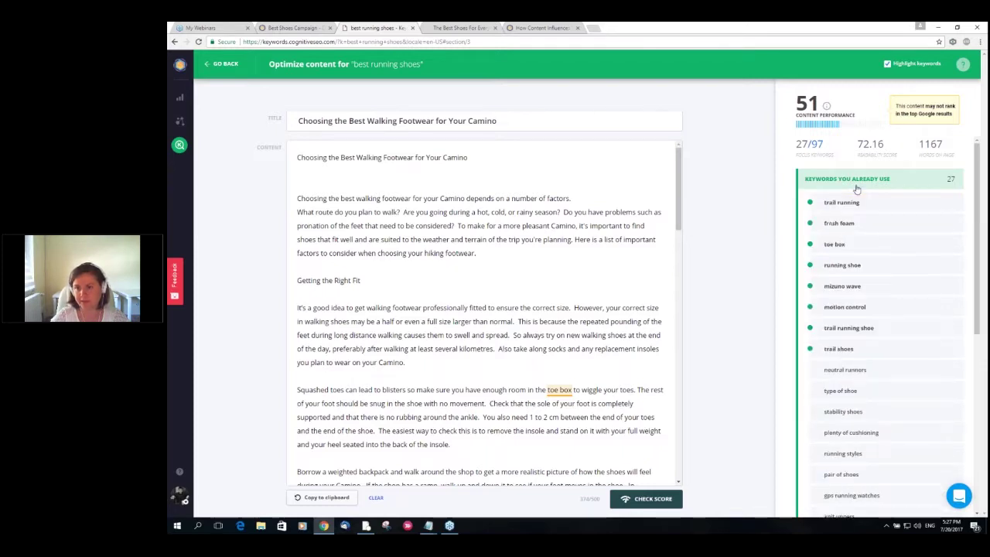
click(857, 188)
click(855, 226)
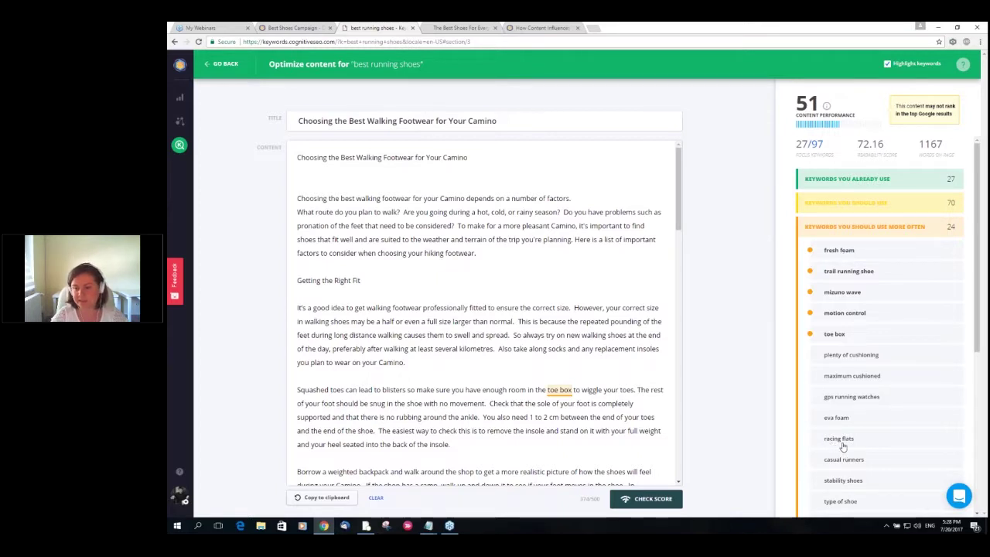
click(825, 226)
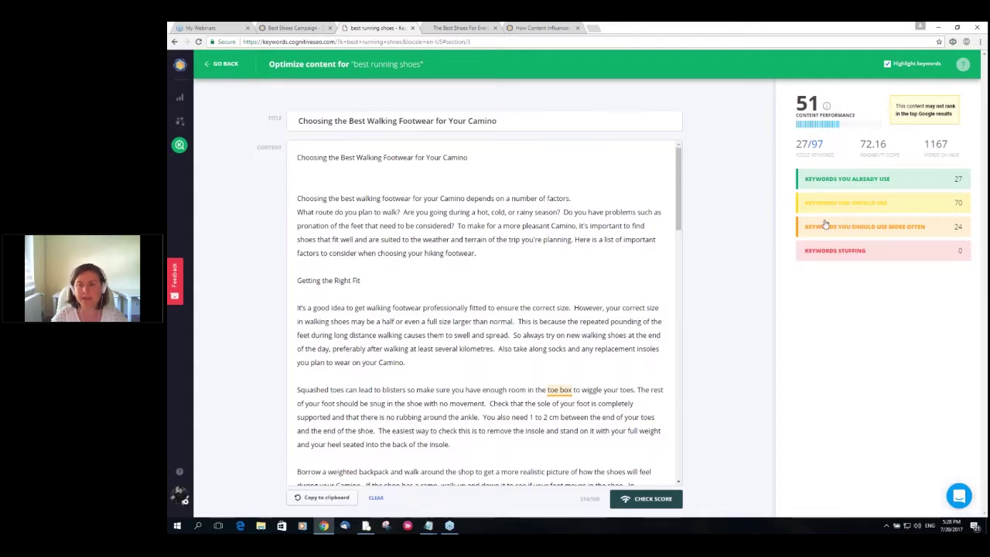
mouse_move(812, 116)
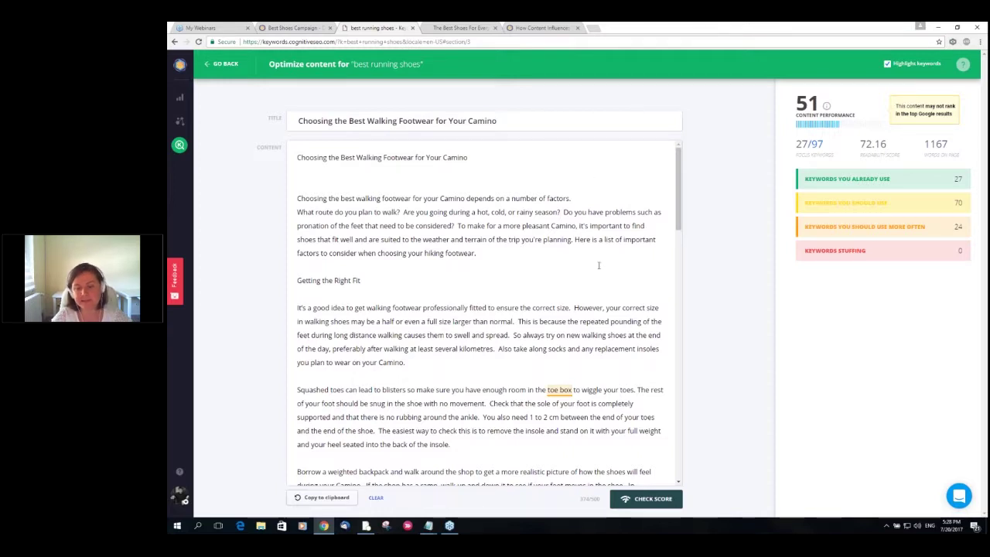
Search Google for "fetch as google" in a new tab and open the help article "Use Fetch as Google for websites".
click(594, 28)
text(fe)
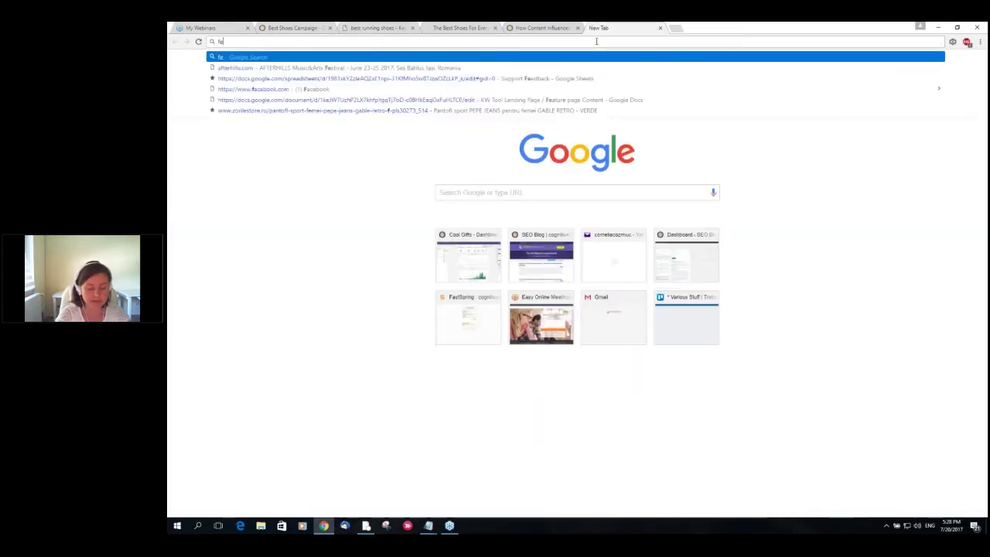
text(tch as google)
key(Return)
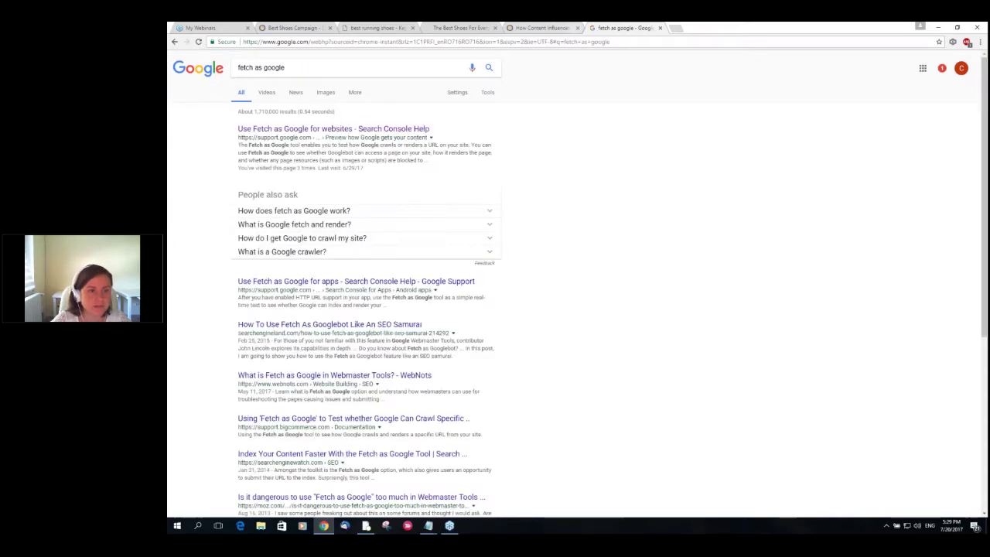
click(333, 128)
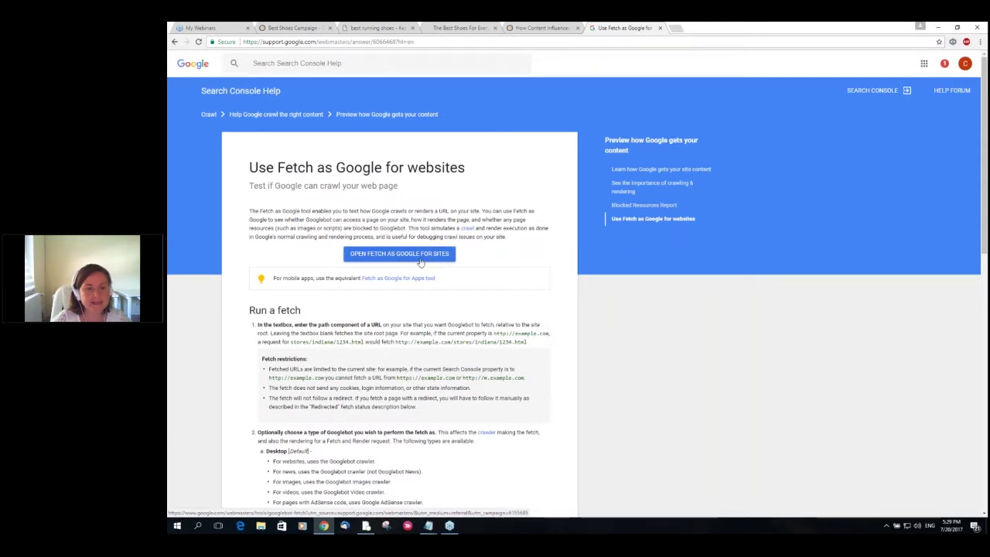
Open the Fetch as Google tool for sites from the help article, view it and close its tab.
click(420, 260)
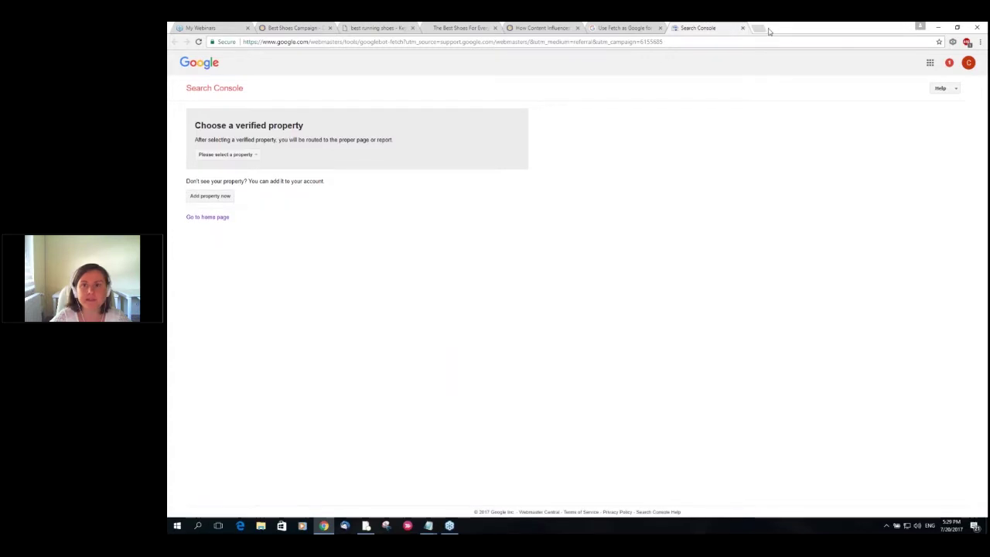
click(638, 27)
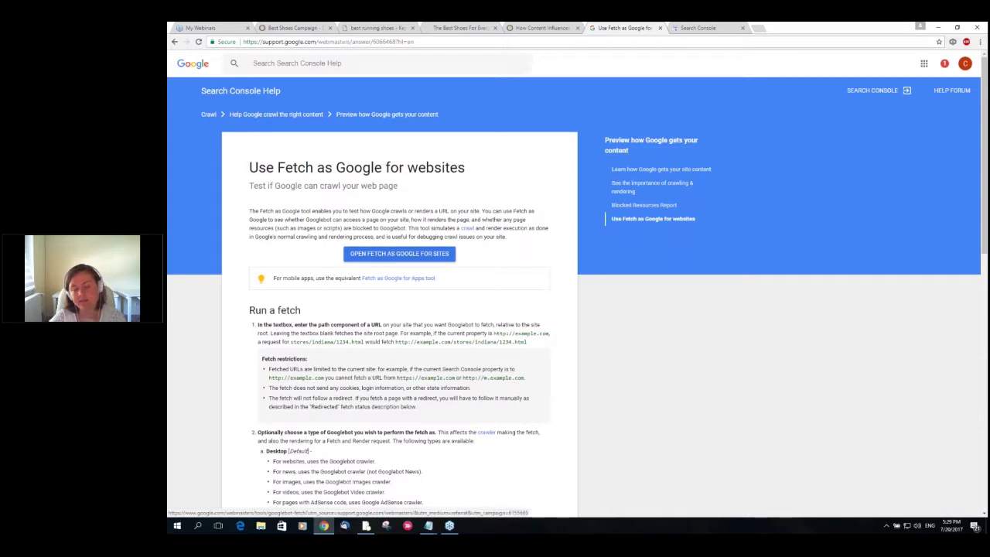
click(743, 28)
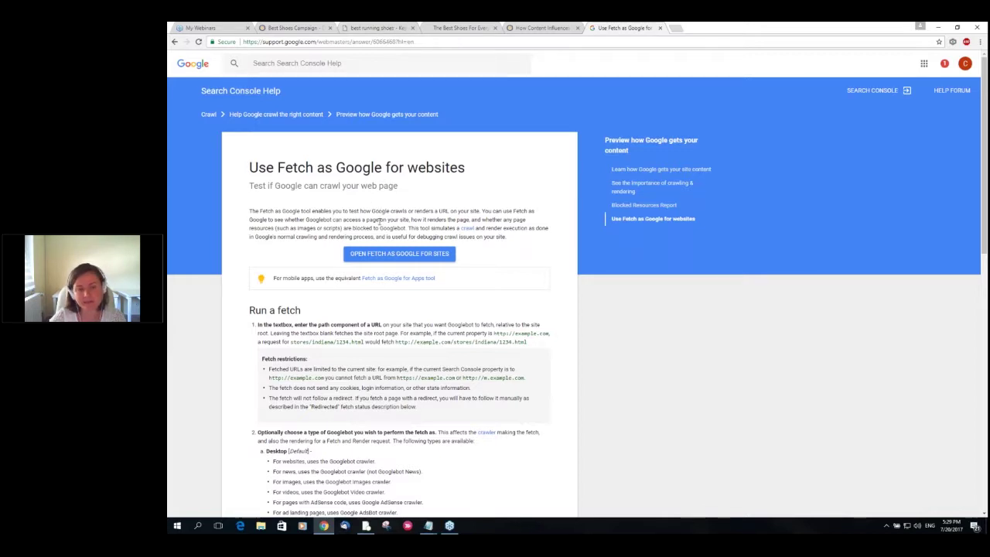
Return to the Keyword Explorer for "best running shoes", browse the keyword suggestions and inspect the keyword difficulty explanation.
key(ctrl+3)
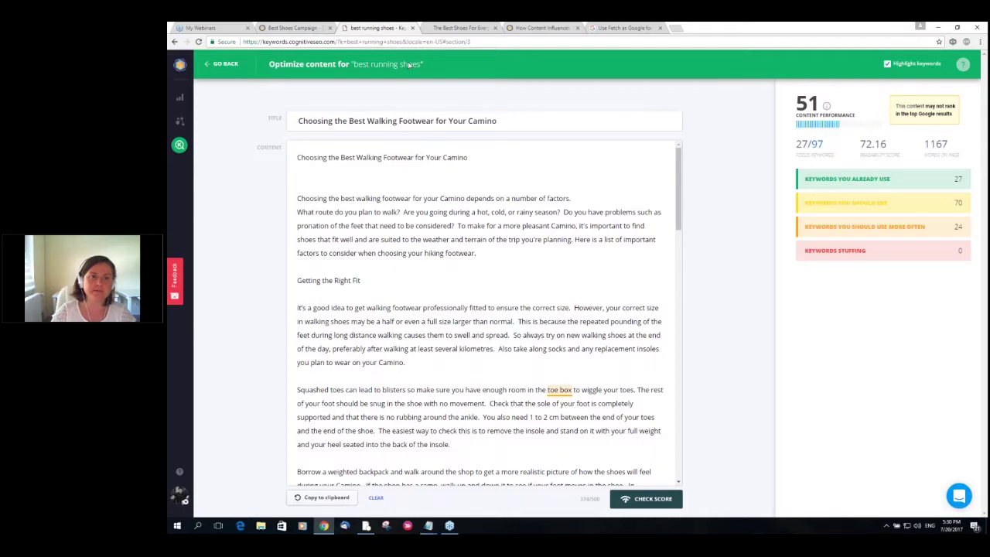
click(226, 64)
click(355, 169)
scroll(462, 320, down, 3)
scroll(454, 323, down, 2)
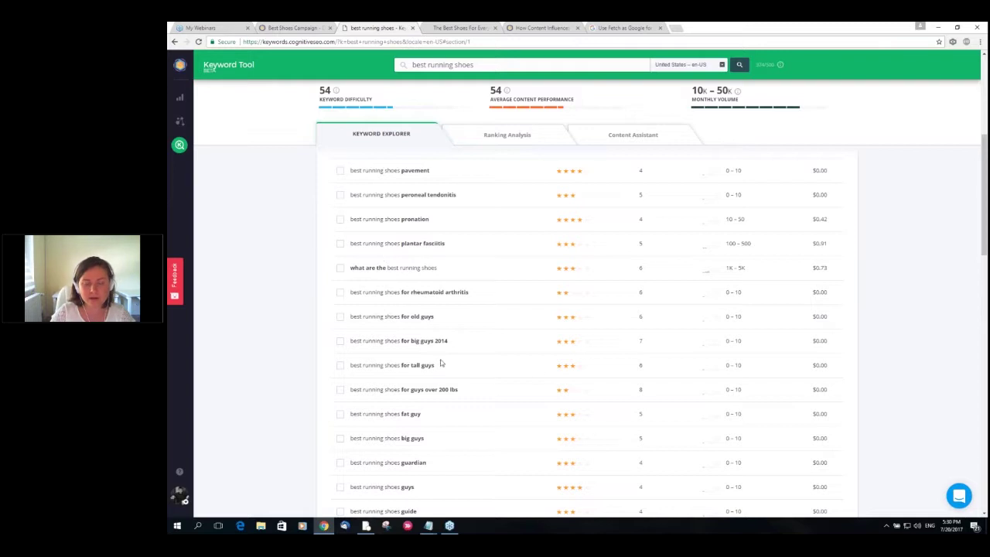
scroll(449, 361, up, 4)
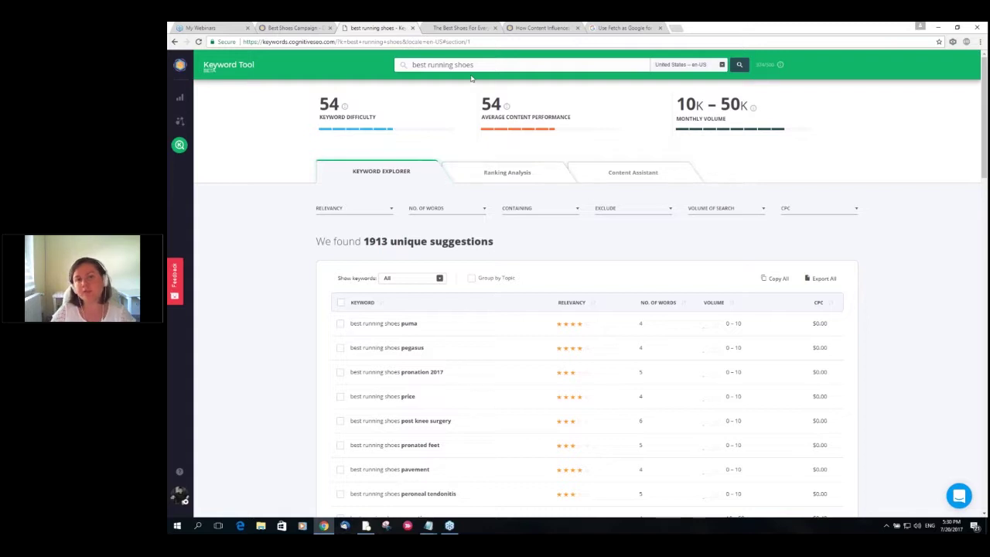
mouse_move(402, 100)
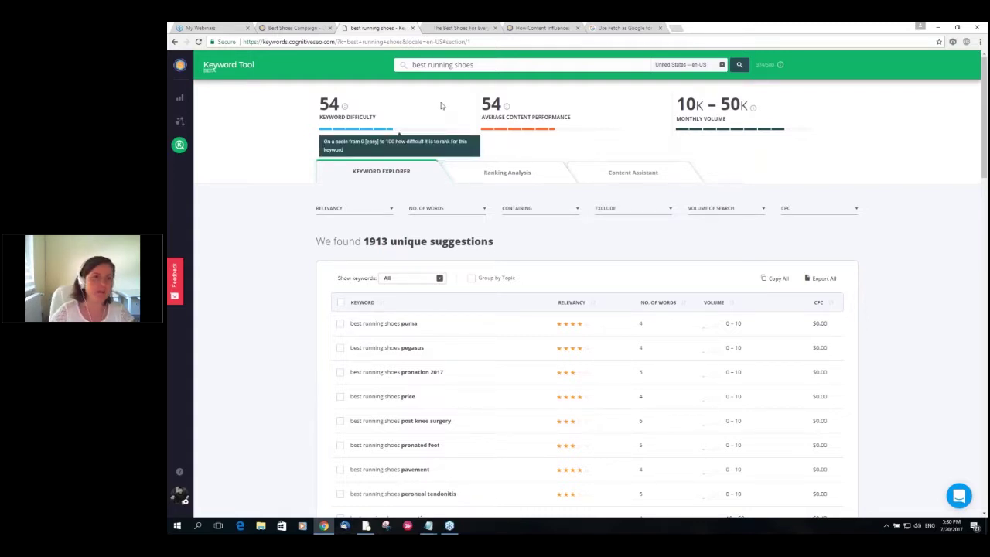
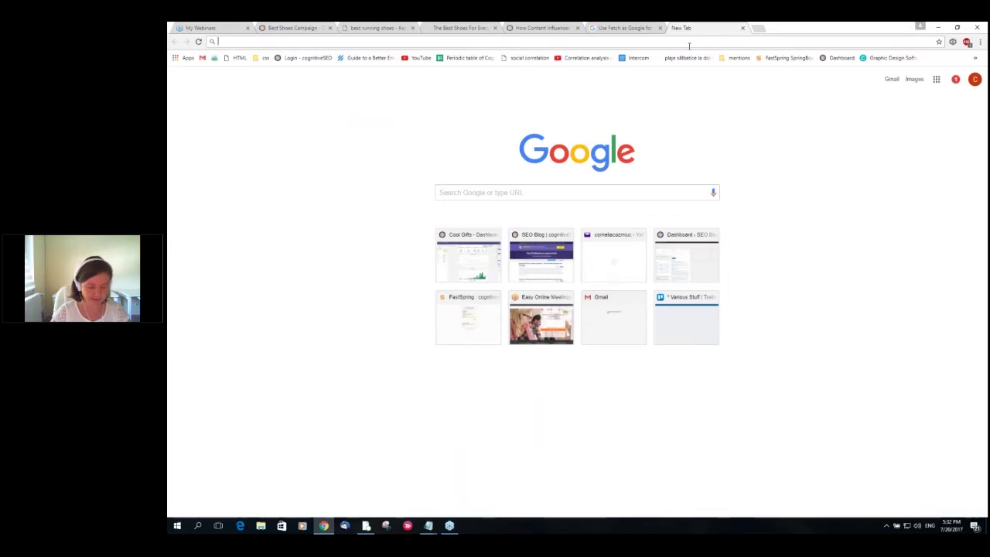
Search Google for "paydayloans list" and open the result "Best 10 Loans for bad credit. Lenders that say Yes, top list".
text(payday)
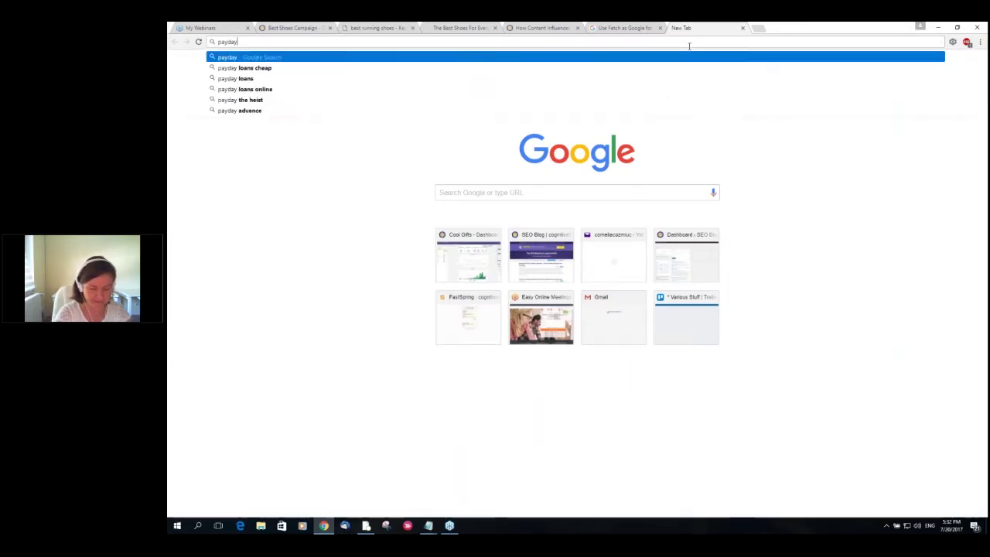
text(loans list)
key(Return)
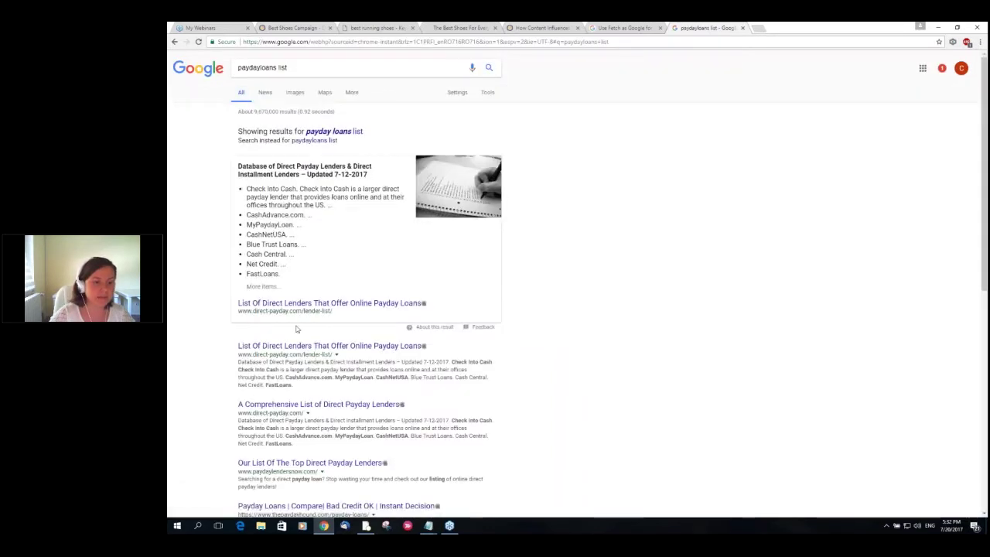
scroll(306, 350, down, 1)
scroll(306, 350, down, 5)
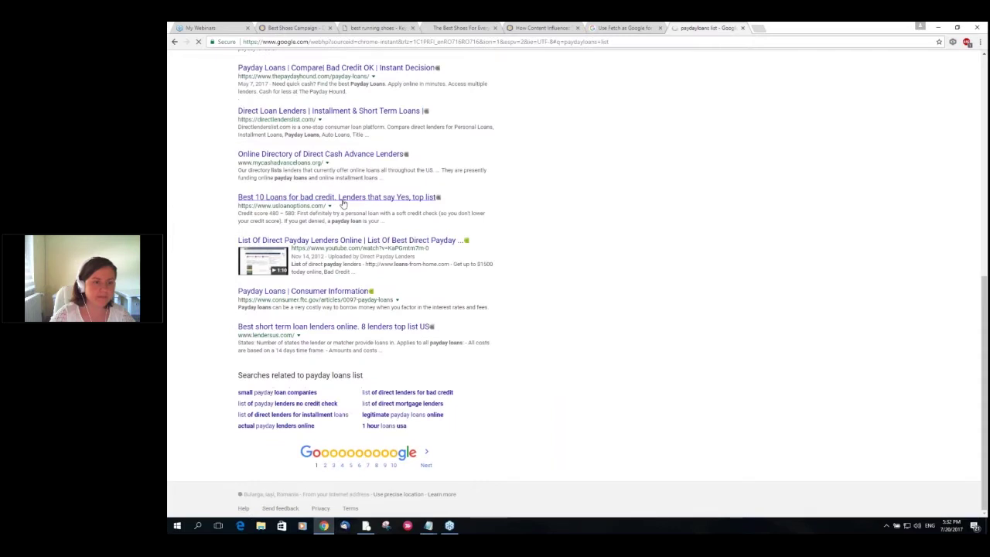
click(325, 202)
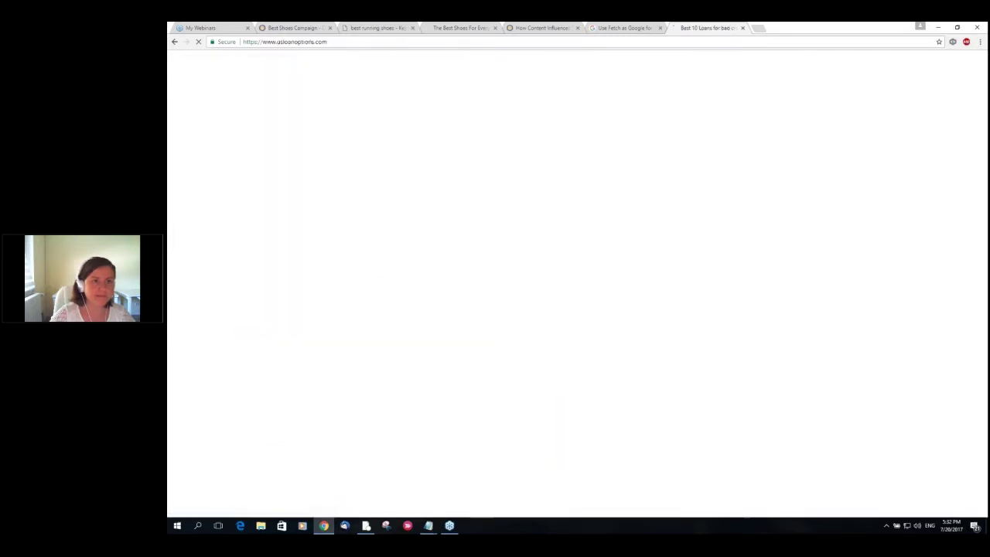
Look through the US Loan Options page, covering the payday and personal loan introduction and the lender comparison tables.
scroll(519, 253, down, 2)
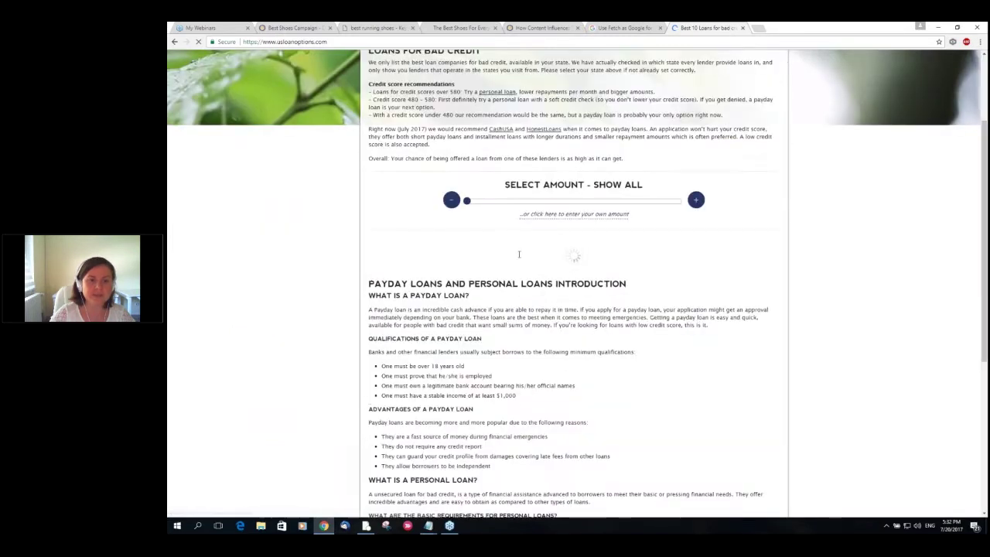
scroll(518, 253, down, 5)
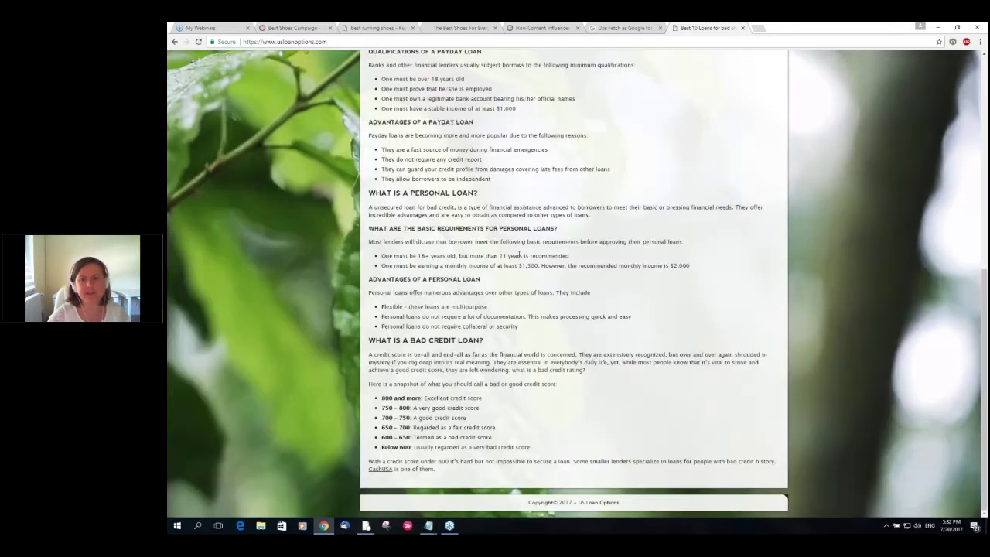
scroll(519, 254, up, 7)
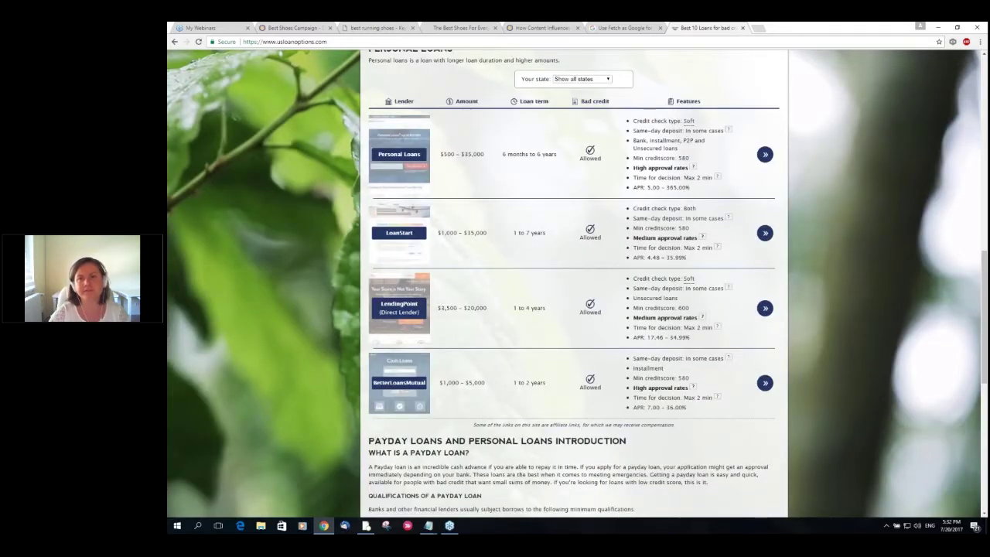
scroll(518, 258, up, 5)
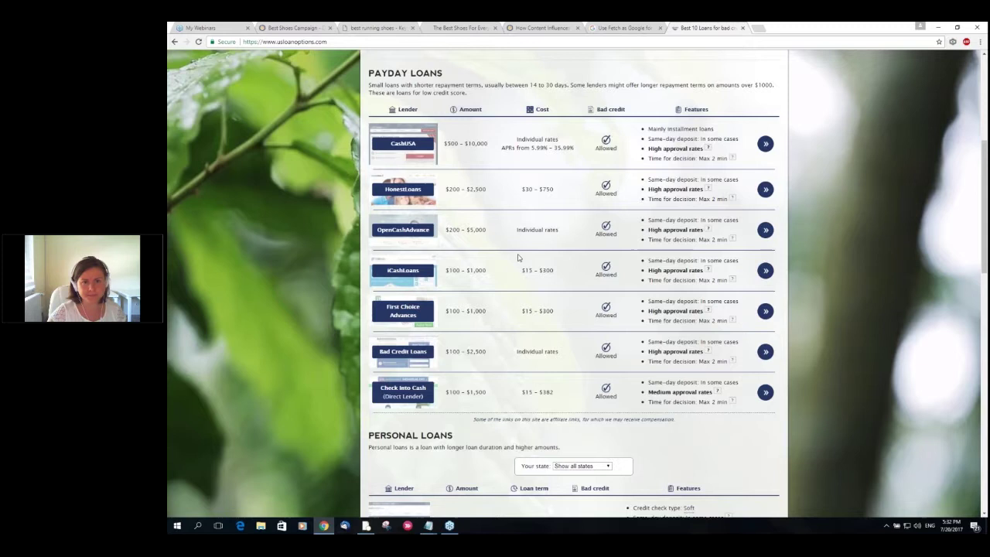
scroll(518, 259, up, 3)
Return to the walking footwear article in the Content Assistant and glance at the optimized text file in Notepad.
click(478, 31)
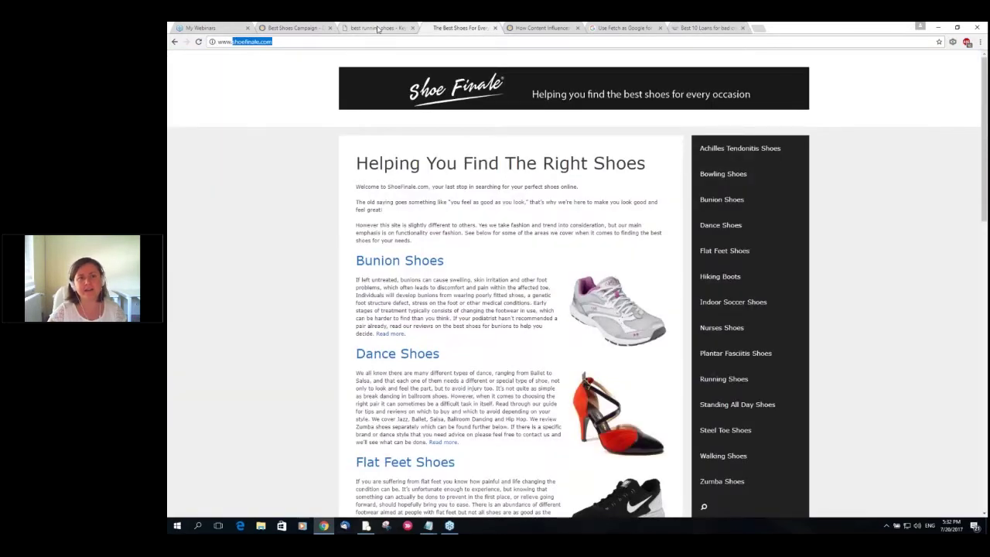
click(379, 29)
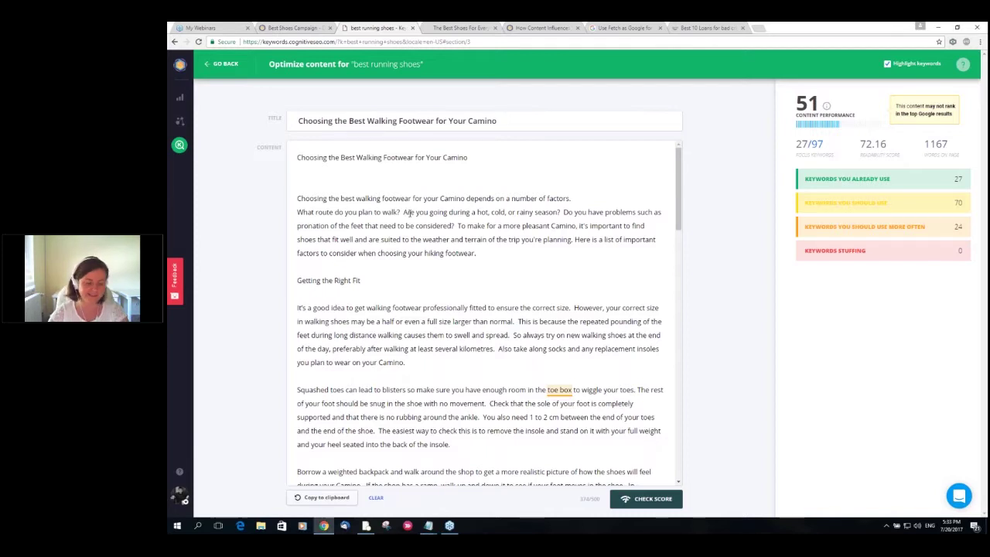
key(ctrl+a)
click(306, 416)
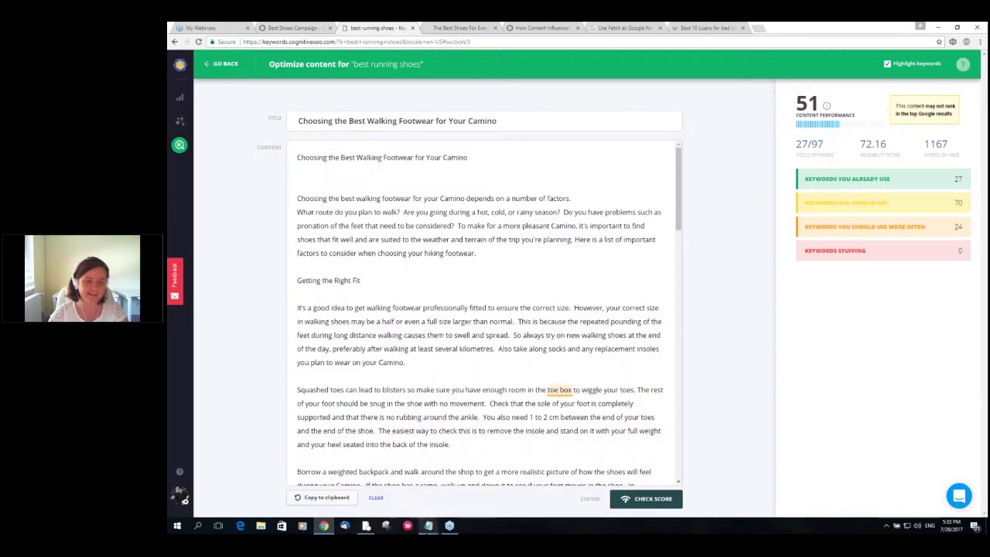
mouse_move(430, 526)
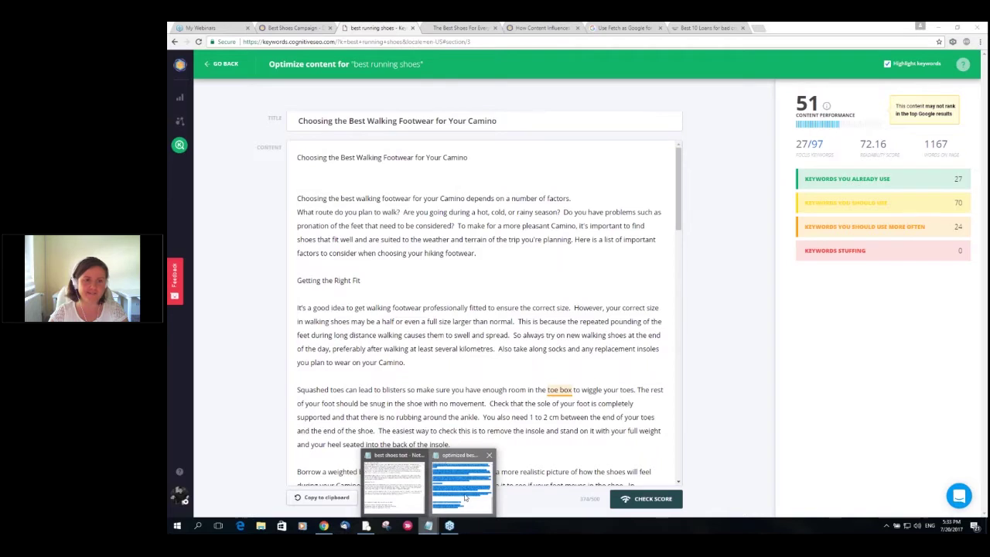
click(465, 498)
key(alt+Tab)
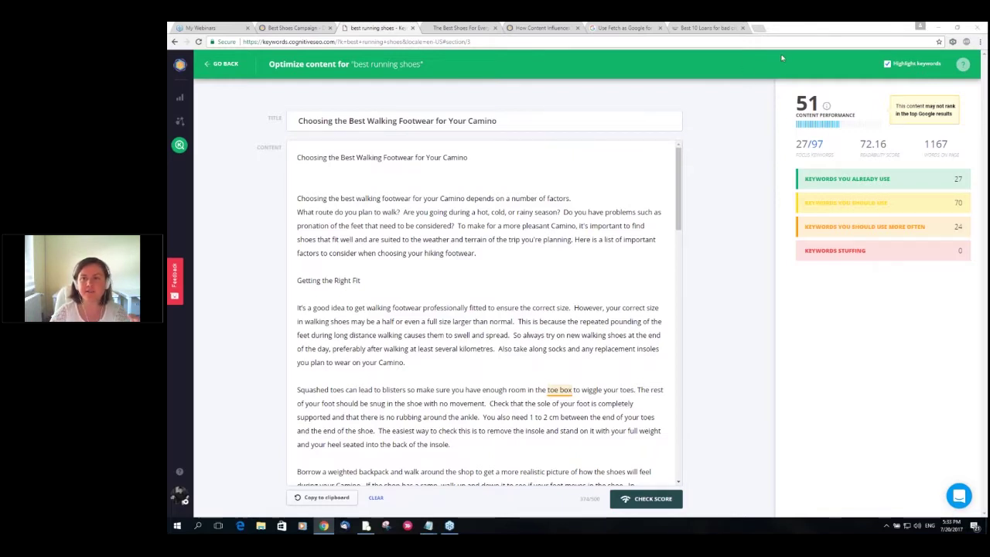
mouse_move(833, 123)
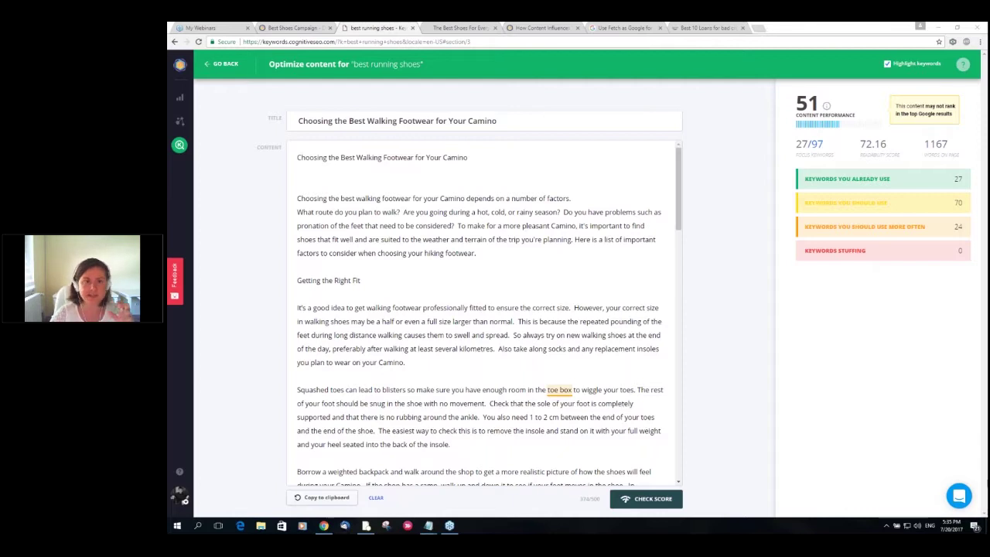
View the ranking analysis for "best running shoes" and continue editing the saved article in the Content Assistant.
click(222, 64)
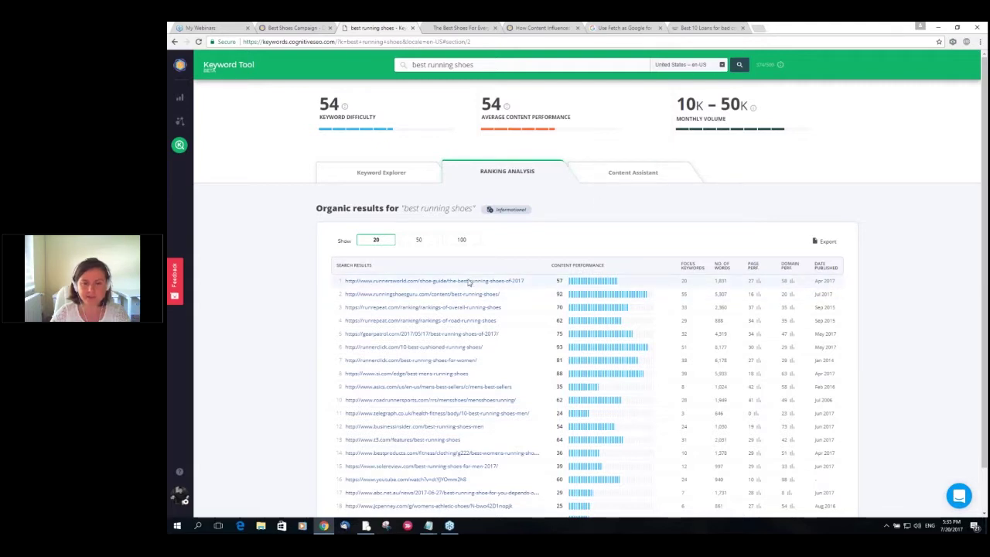
click(633, 172)
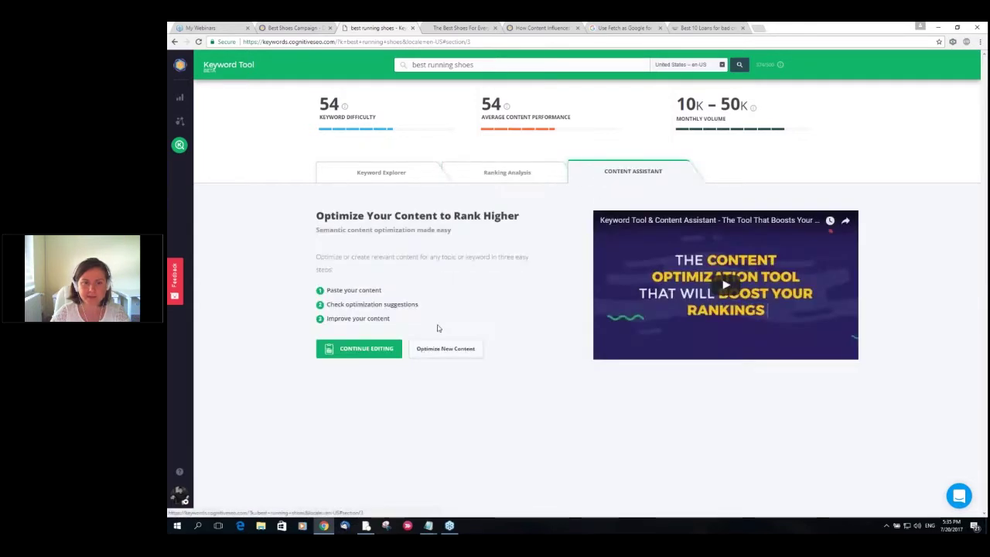
click(392, 350)
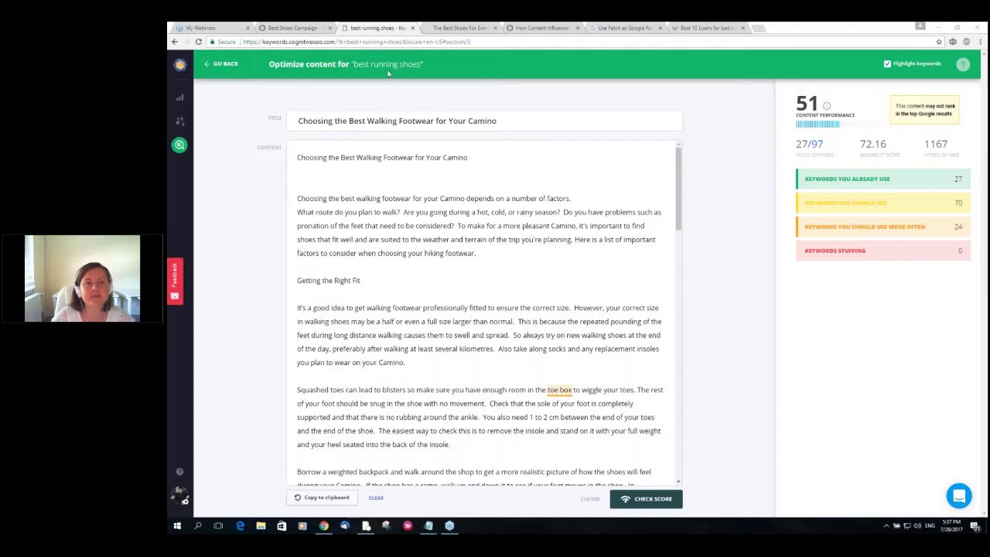
Open the Bunion Shoes article on the Shoe Finale site and look over its introduction and top 10 tables.
key(ctrl+Tab)
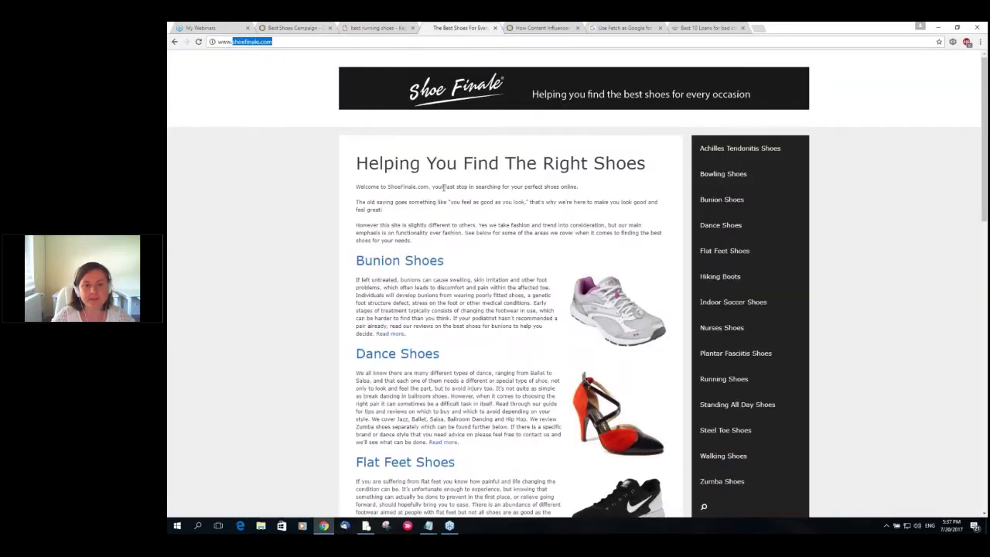
click(411, 266)
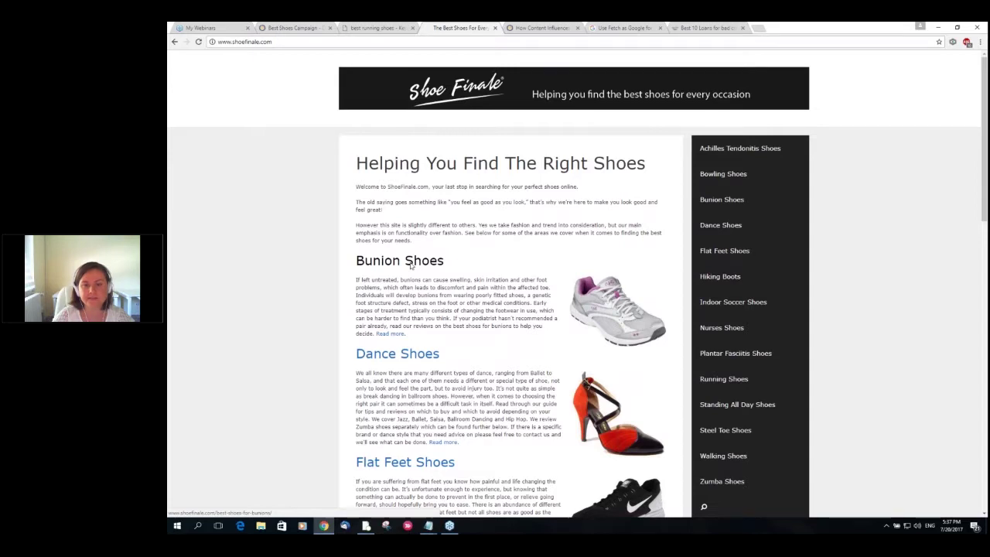
click(394, 267)
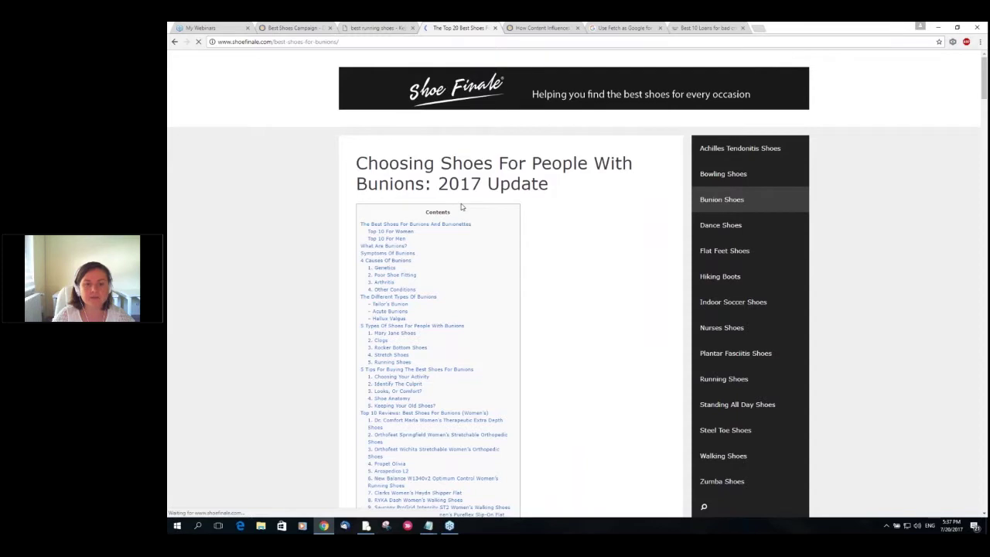
scroll(462, 206, down, 6)
scroll(408, 236, up, 4)
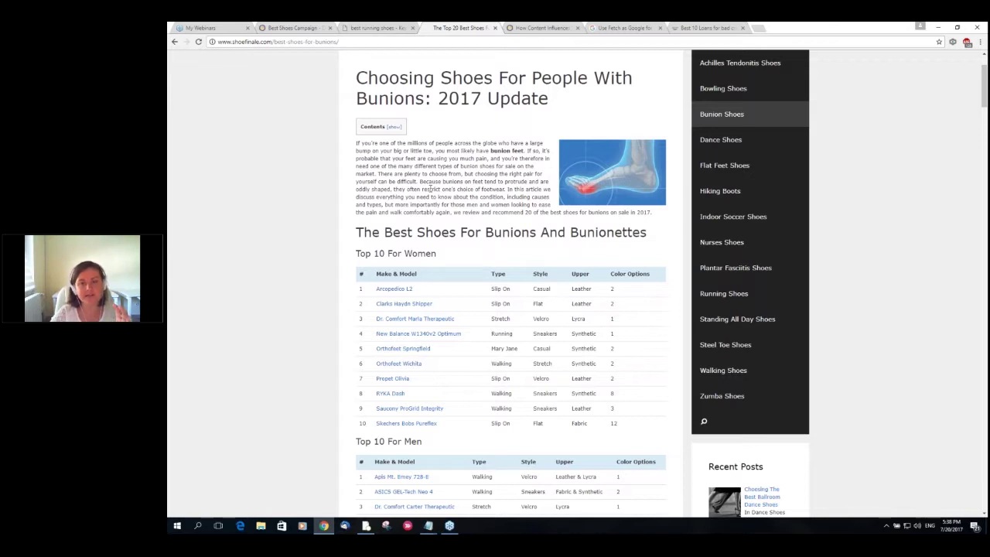
Go back to the Keyword Tool and show the Ranking Analysis for "best running shoes".
click(377, 28)
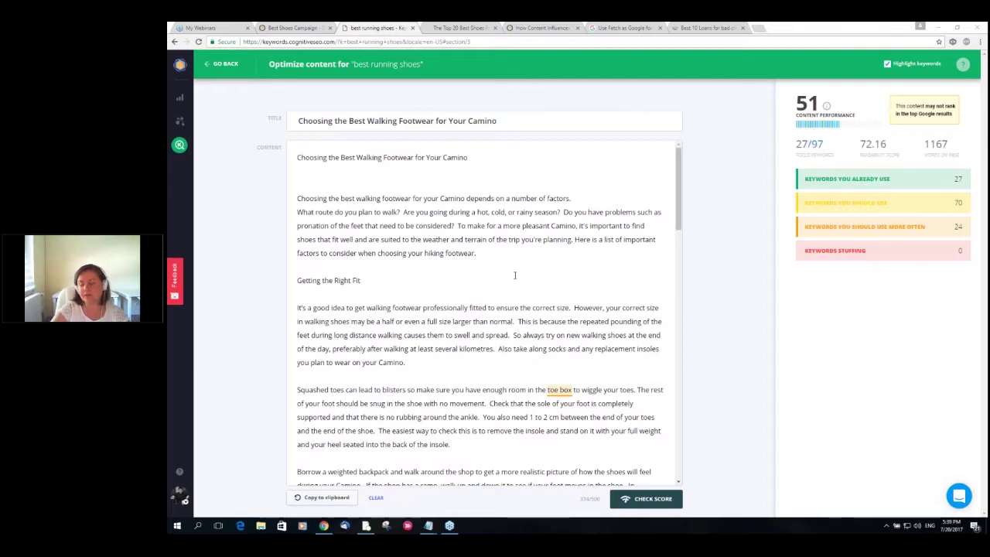
click(228, 64)
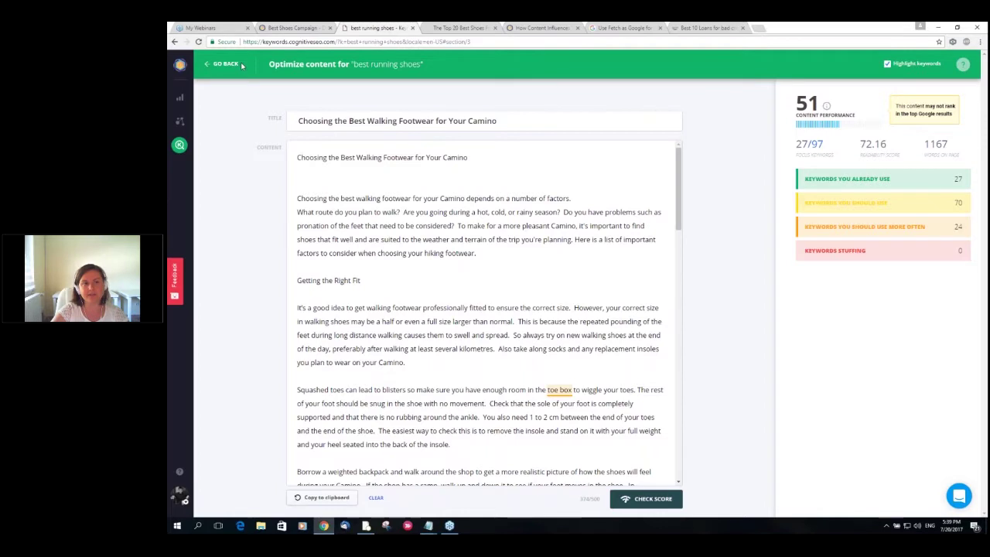
click(528, 177)
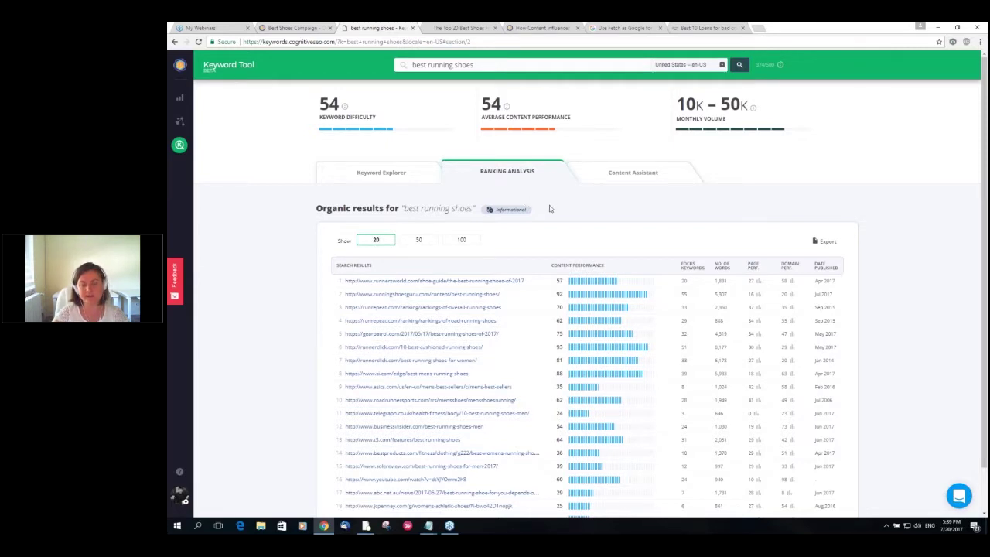
Examine the cognitiveSEO blog study on how content influences rankings, down to its chart of word count versus top 20 Google positions.
click(543, 28)
scroll(741, 240, down, 1)
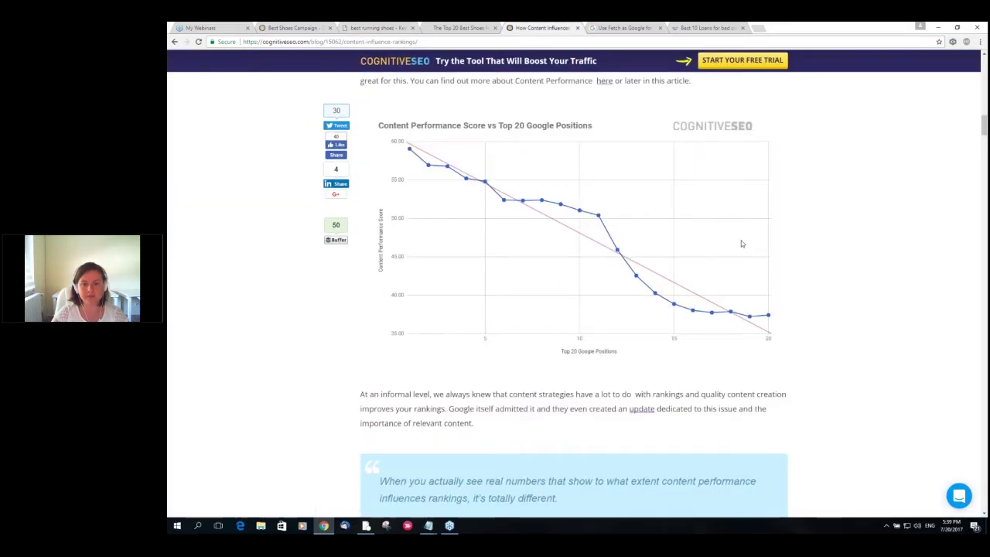
scroll(741, 242, down, 15)
scroll(742, 245, up, 2)
scroll(742, 246, down, 9)
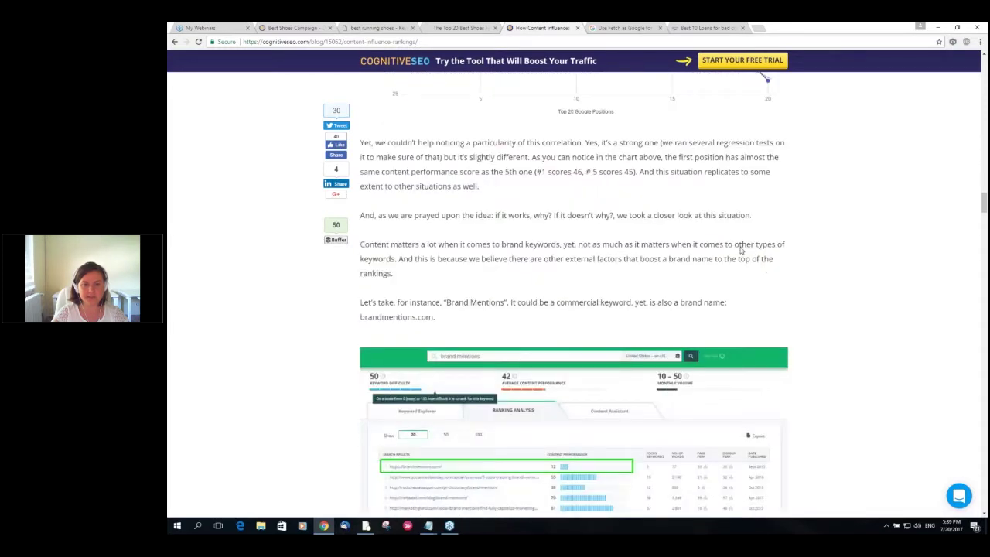
scroll(742, 250, down, 8)
scroll(738, 252, down, 6)
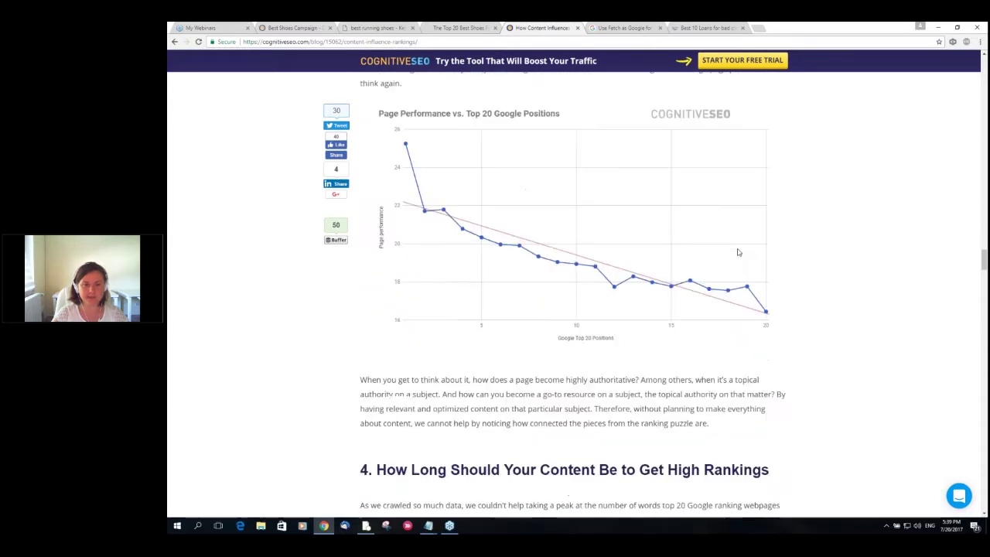
scroll(738, 252, down, 1)
scroll(739, 251, down, 6)
scroll(737, 251, up, 2)
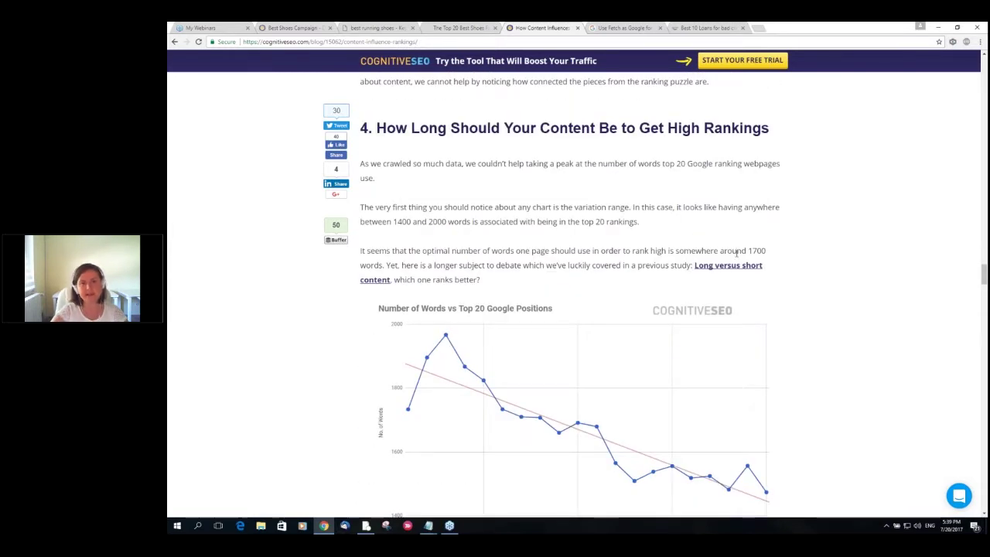
scroll(766, 267, down, 1)
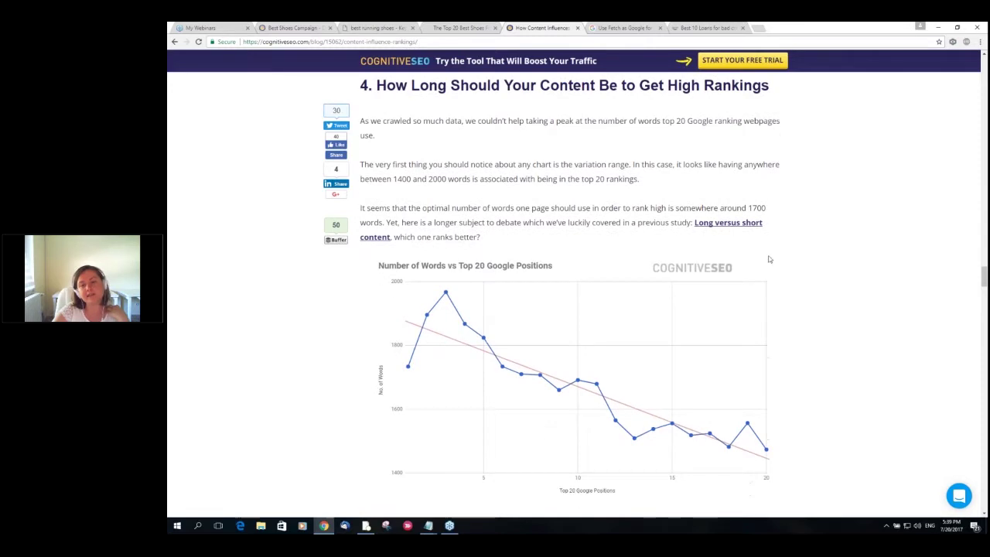
scroll(769, 260, down, 1)
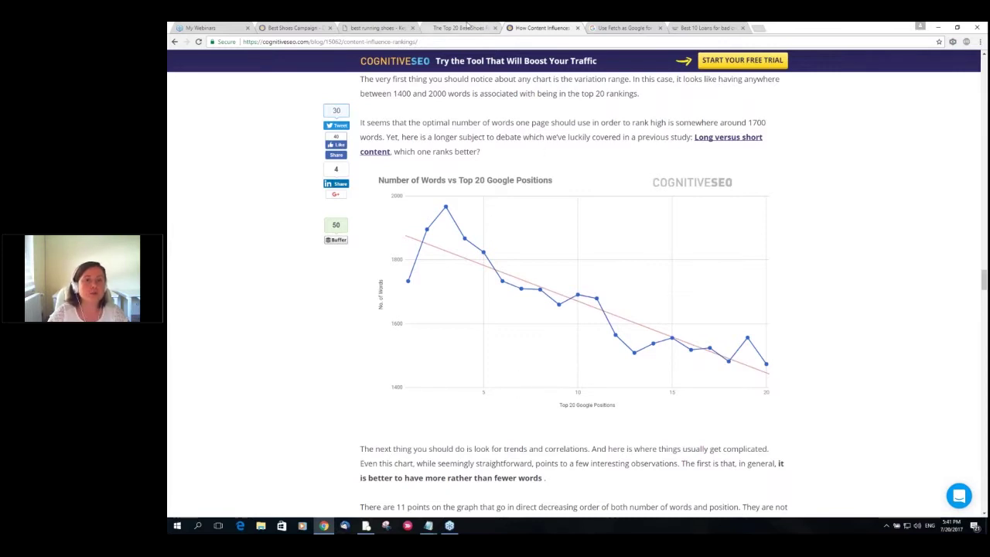
Reopen the saved walking footwear article in the Content Assistant and expand the list of keywords it should use.
click(467, 27)
click(377, 28)
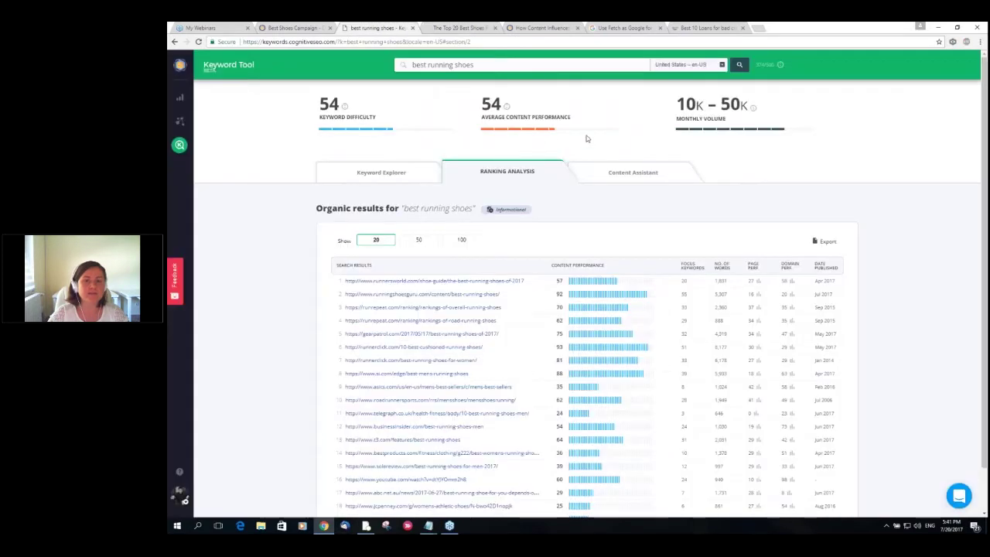
click(627, 175)
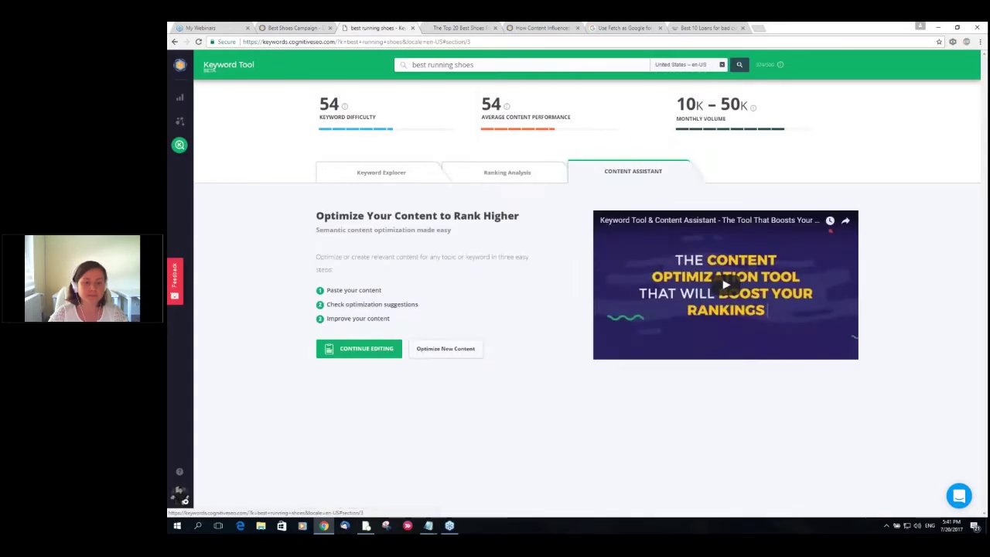
click(389, 345)
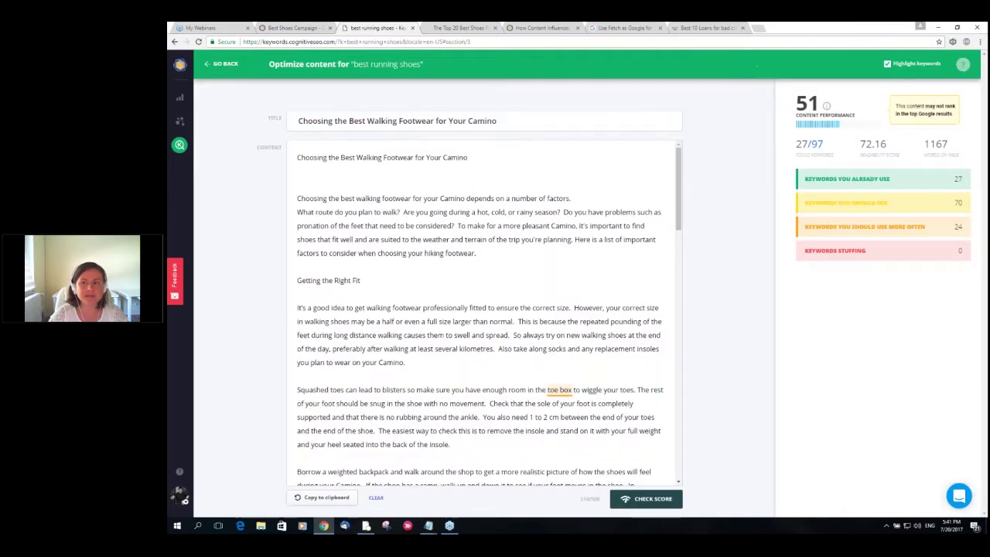
click(820, 209)
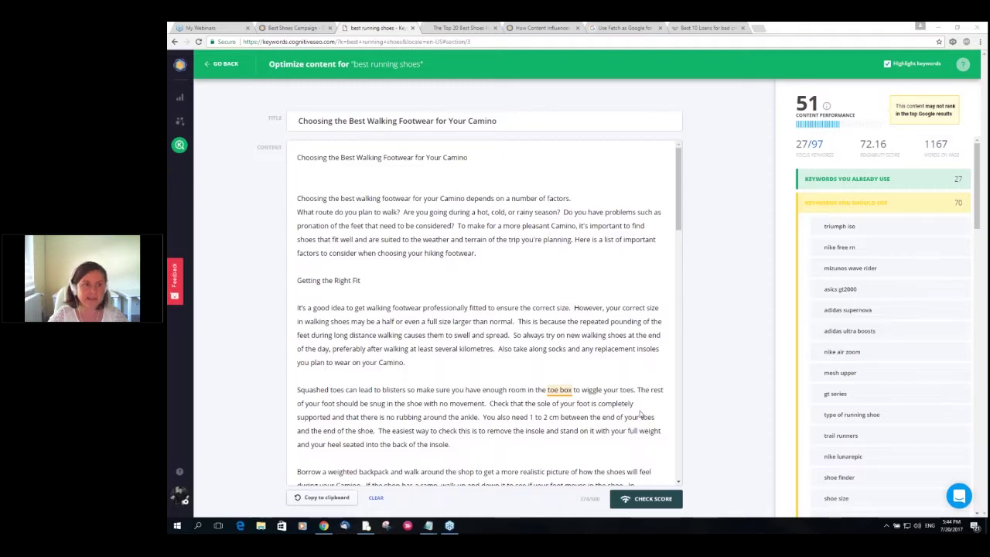
Leave the content editor and bring up the organic results in the Ranking Analysis for "best running shoes".
click(225, 63)
click(534, 173)
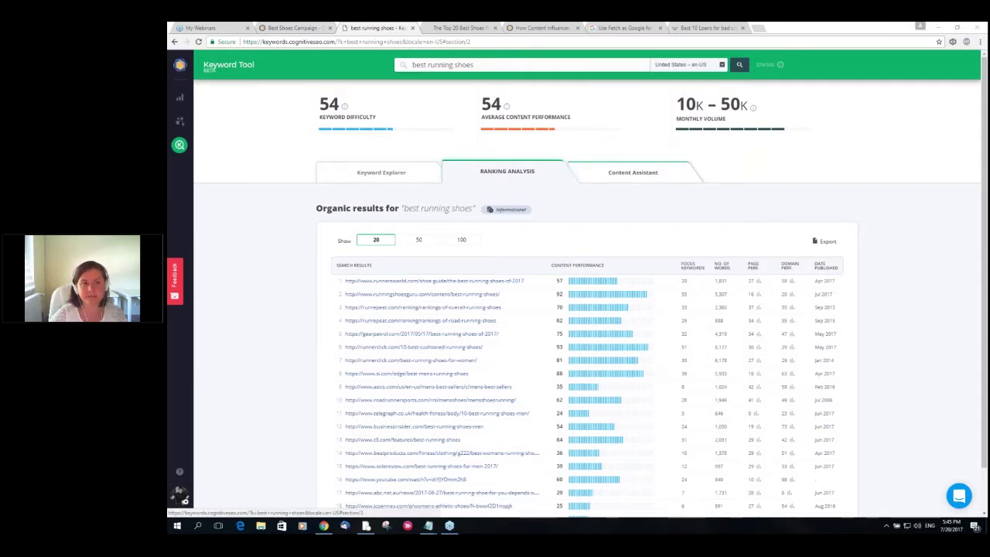
Open the campaign dashboard in a separate browser tab and select the Best Shoes Campaign.
right_click(183, 101)
click(197, 102)
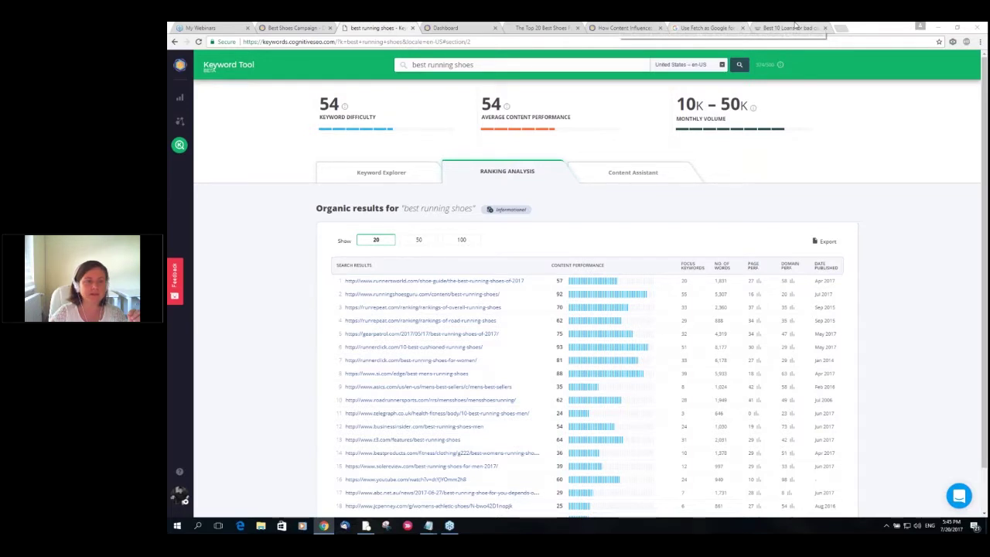
click(790, 28)
click(453, 28)
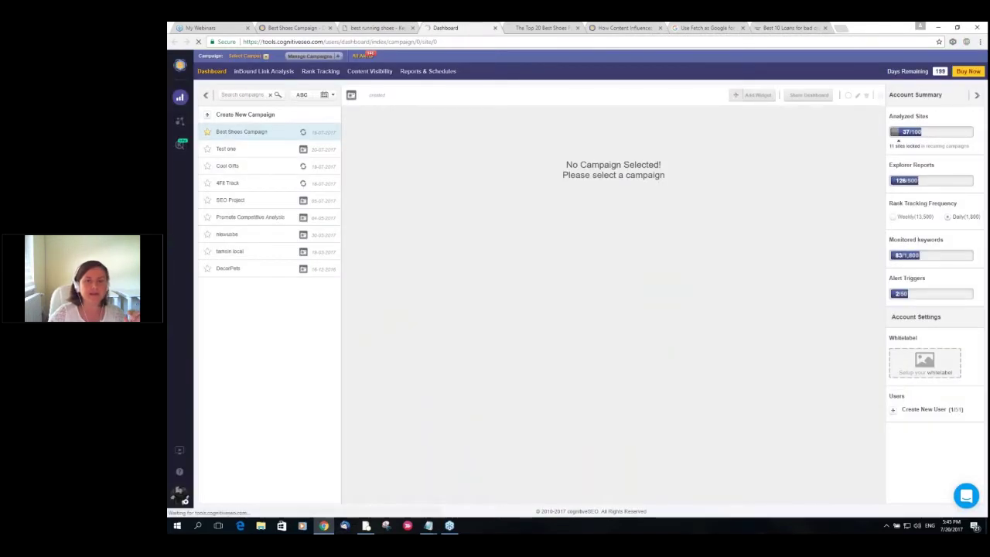
click(243, 136)
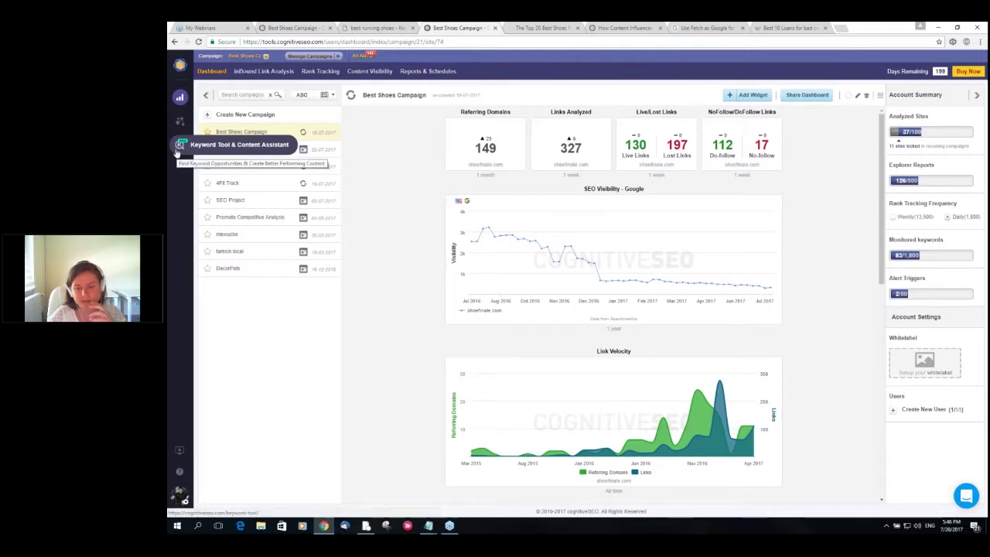
Show the Competitive Link Analysis in the campaign's inBound Link Analysis, dismissing the page-unresponsive notice.
click(247, 75)
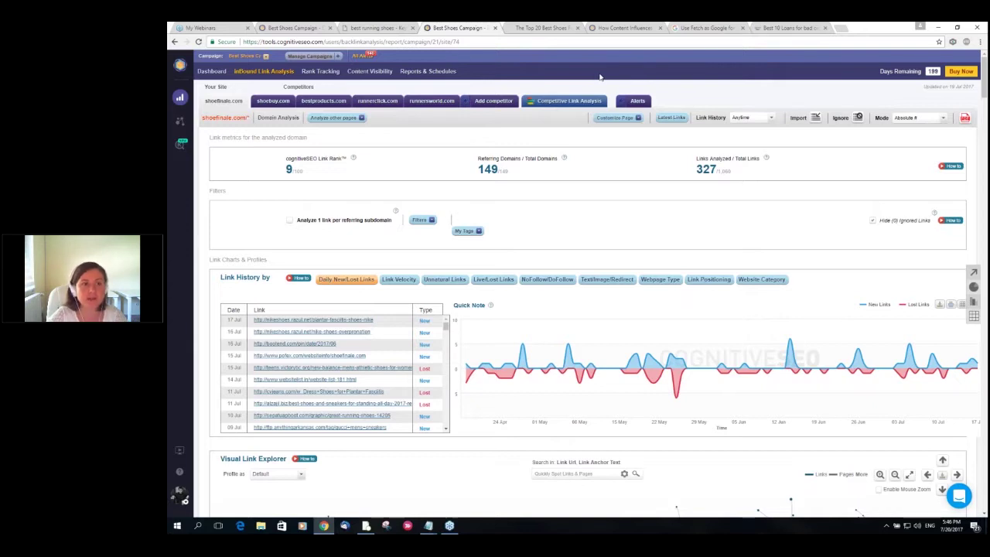
click(569, 102)
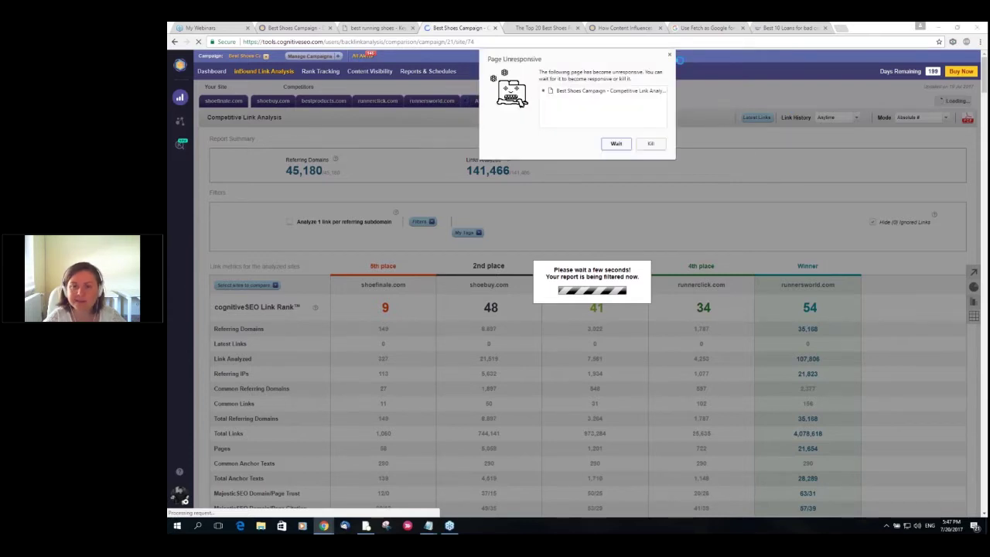
click(670, 56)
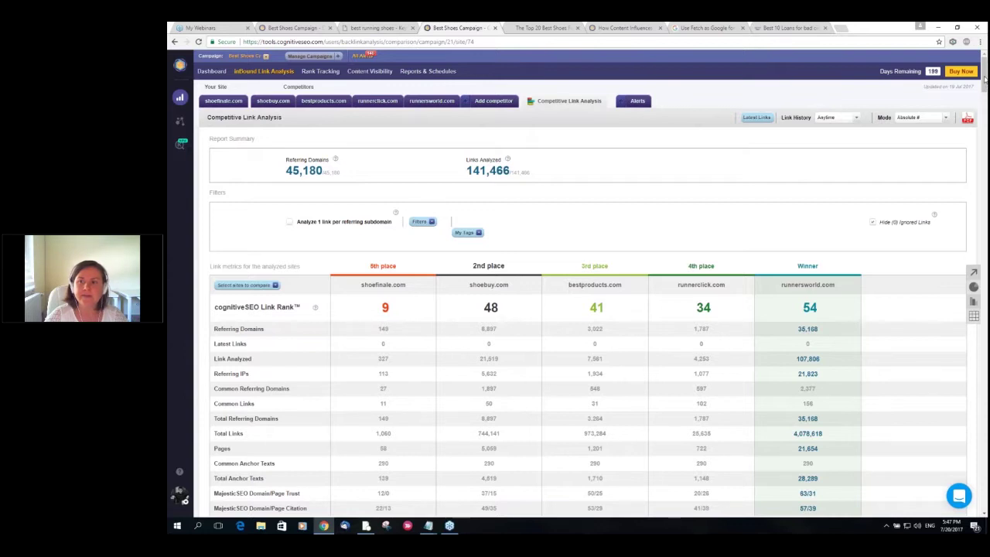
Examine the competitive link charts down to Common Domains, comparing common and uncommon domains of the five sites.
drag(985, 78, 985, 86)
scroll(469, 235, down, 4)
scroll(469, 235, down, 3)
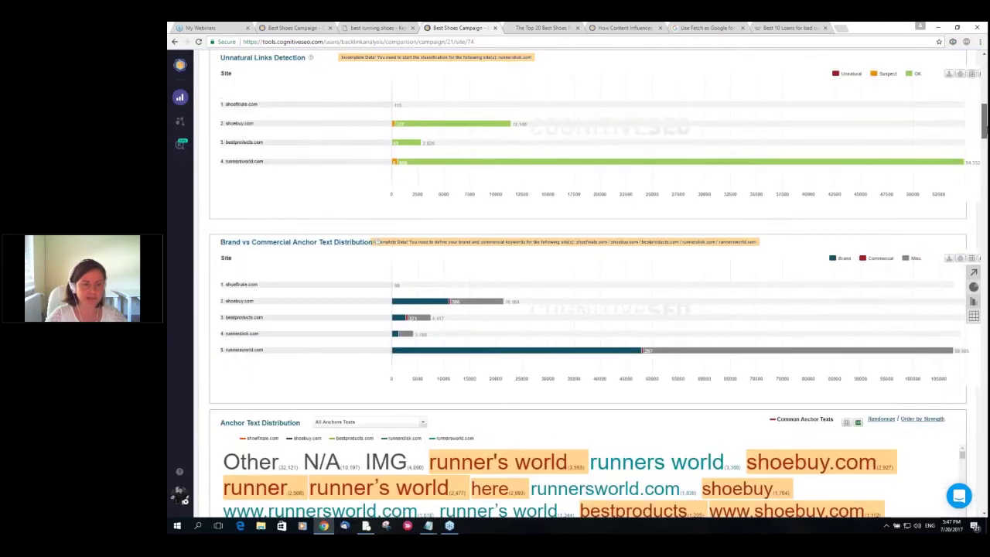
scroll(470, 234, down, 1)
drag(985, 116, 575, 256)
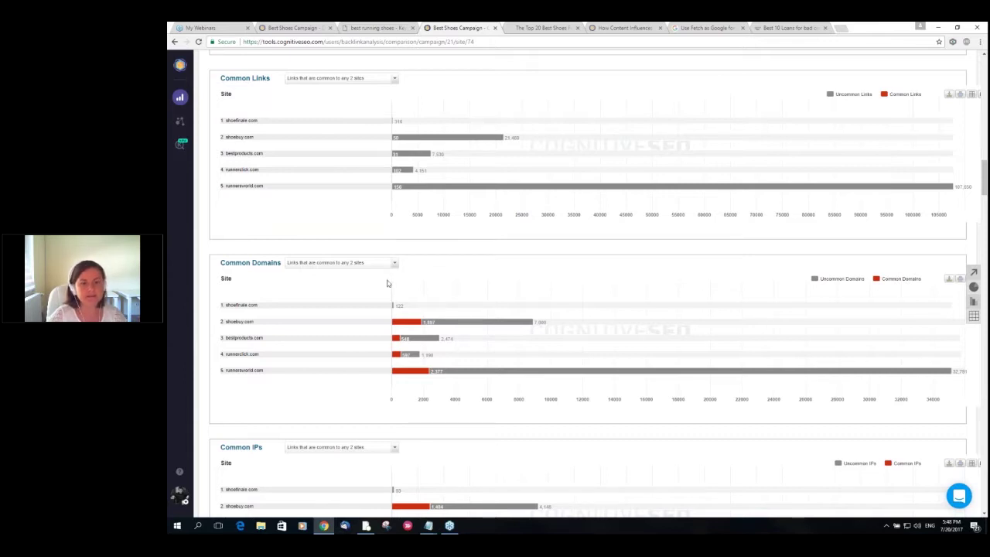
mouse_move(393, 372)
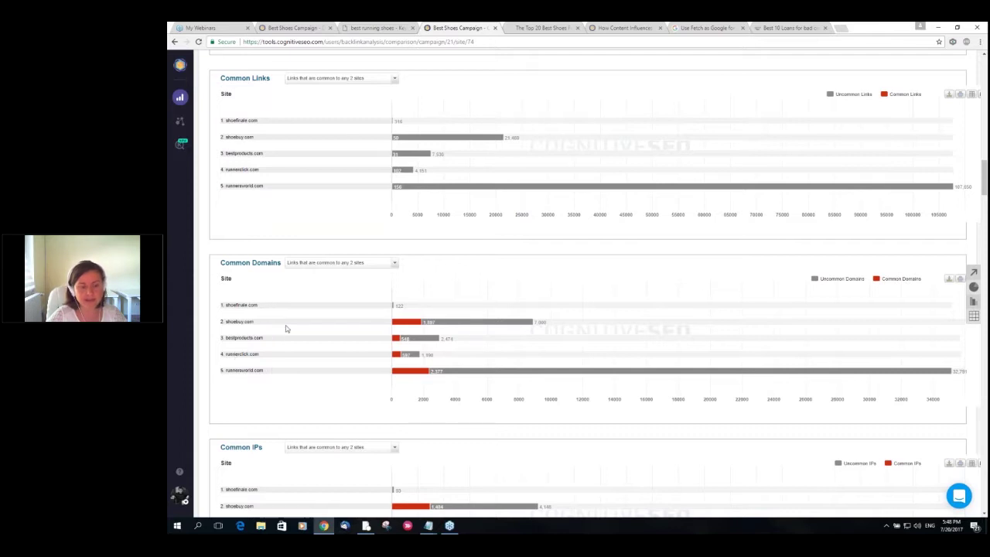
mouse_move(429, 338)
mouse_move(921, 371)
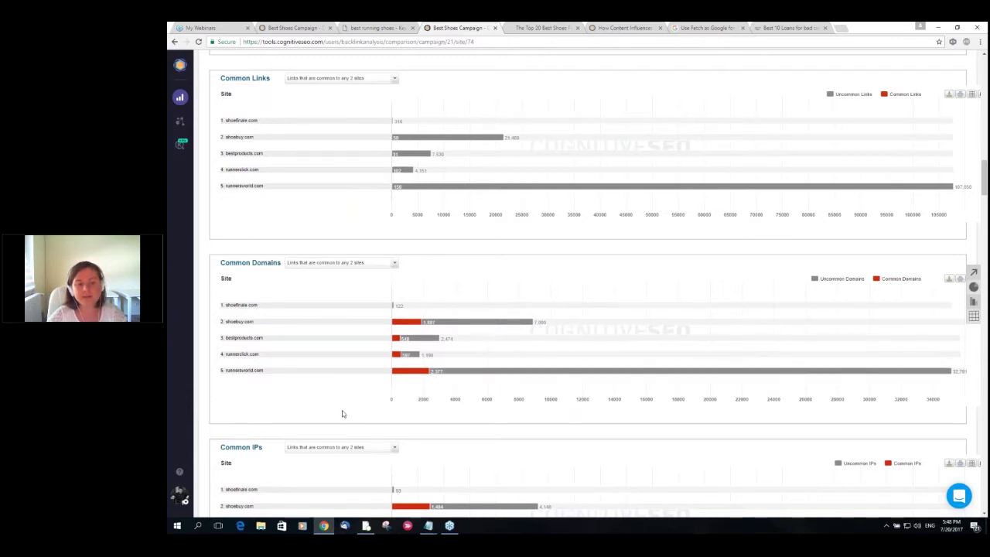
mouse_move(404, 350)
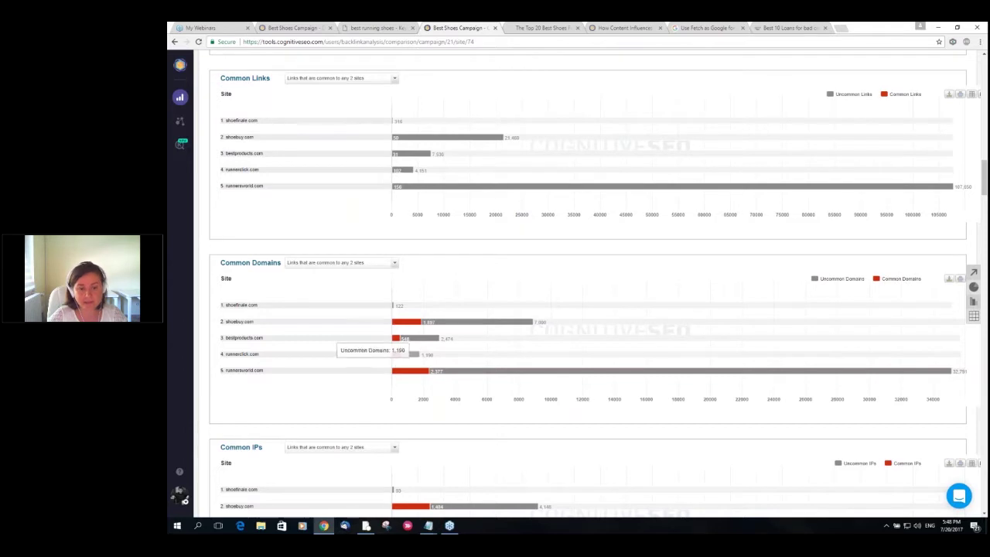
List the uncommon domains of bestproducts.com sorted by highest domain trust, view the second page and close the list.
click(428, 342)
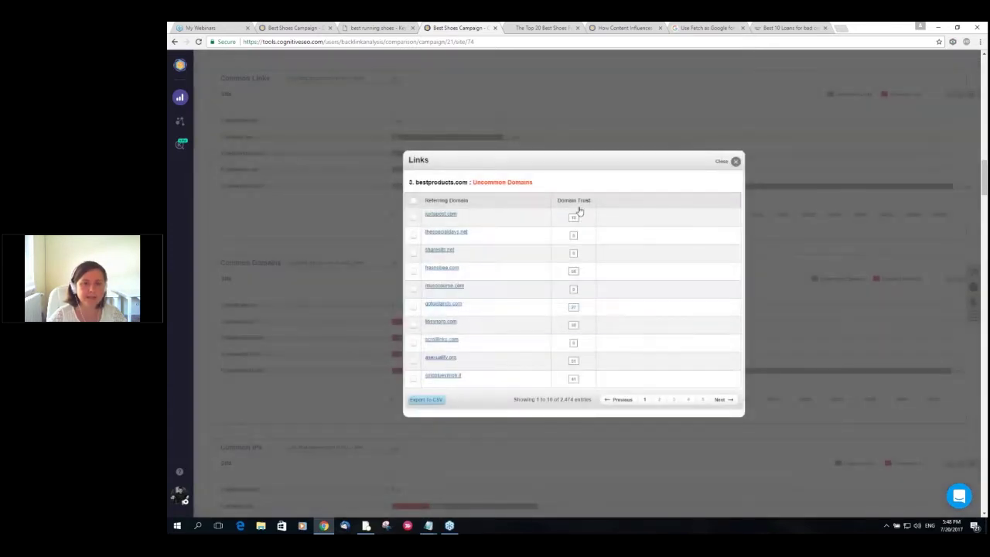
click(583, 202)
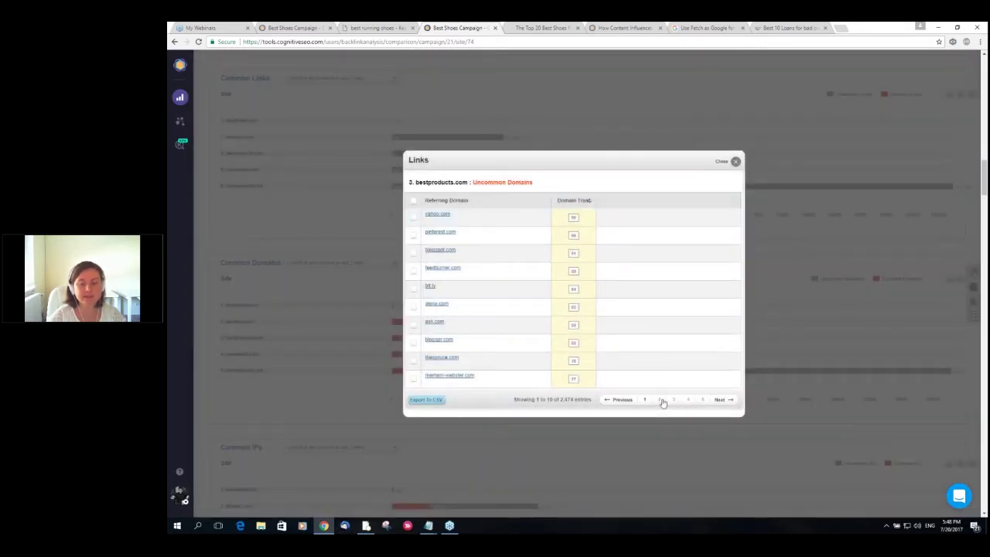
click(662, 400)
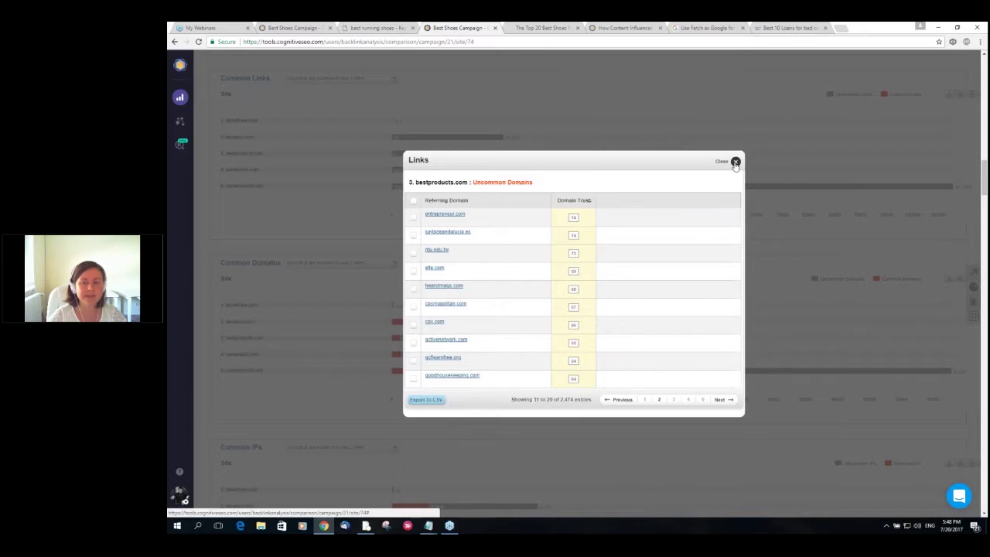
click(735, 162)
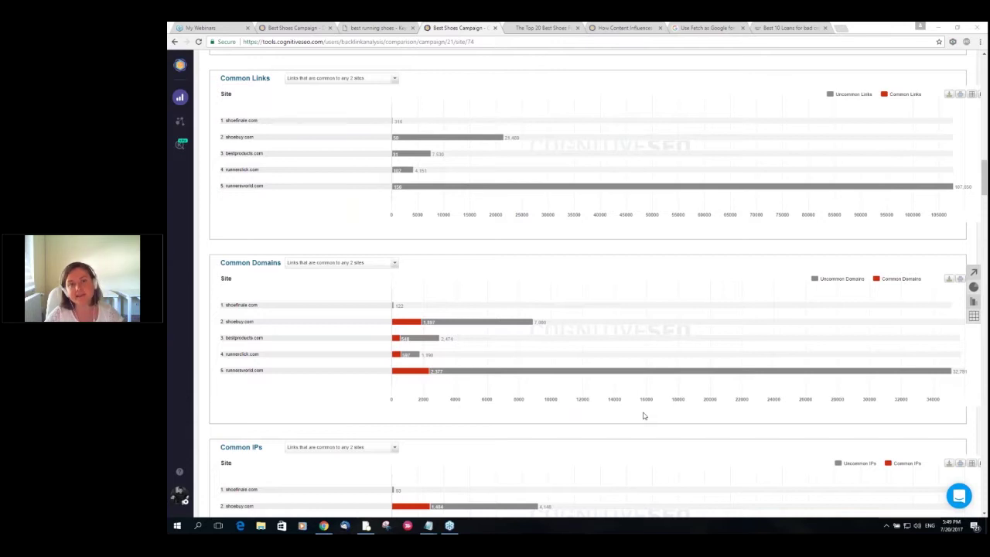
Return to the Keyword Tool and reopen the saved walking footwear article in the Content Assistant.
click(360, 27)
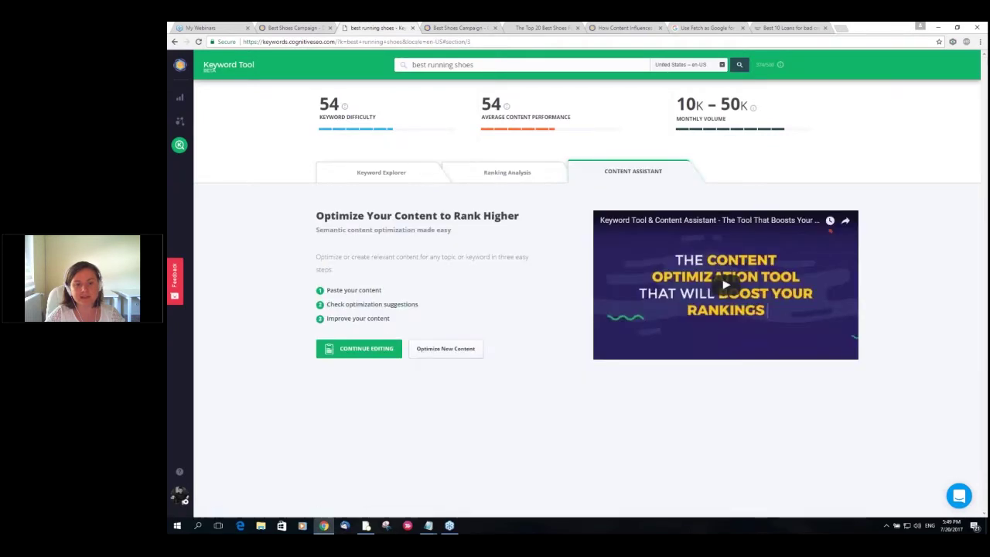
click(383, 349)
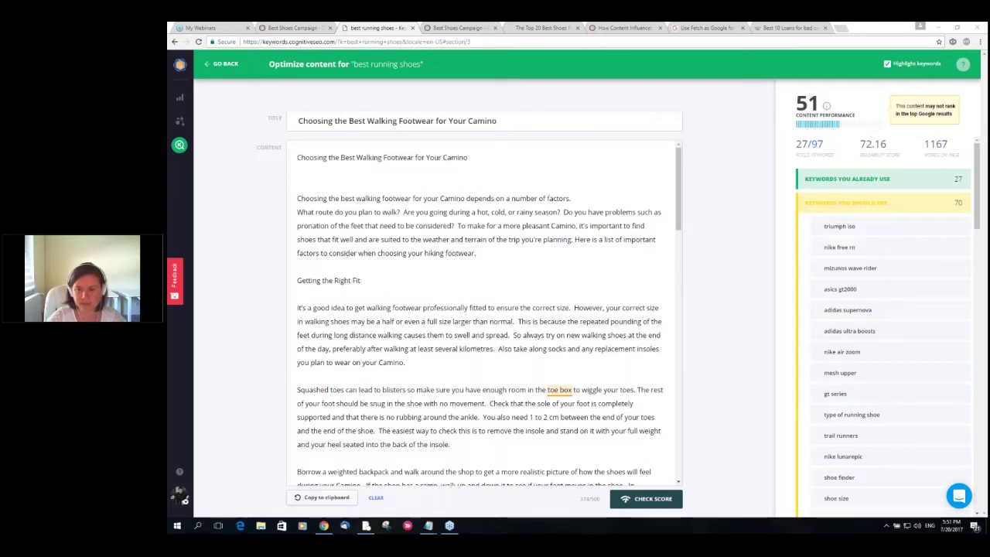
Go back to the Competitive Link Analysis and examine the Webpage Type, Link Positioning, Link Visibility, Webpage Category and Webpage Language charts.
click(458, 28)
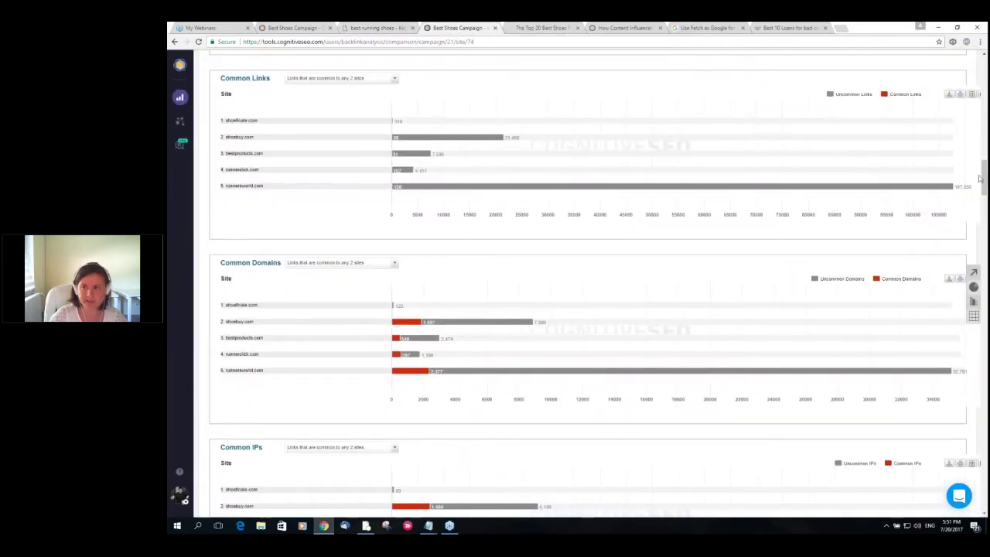
mouse_move(985, 177)
mouse_down()
mouse_move(985, 158)
mouse_move(985, 169)
mouse_up()
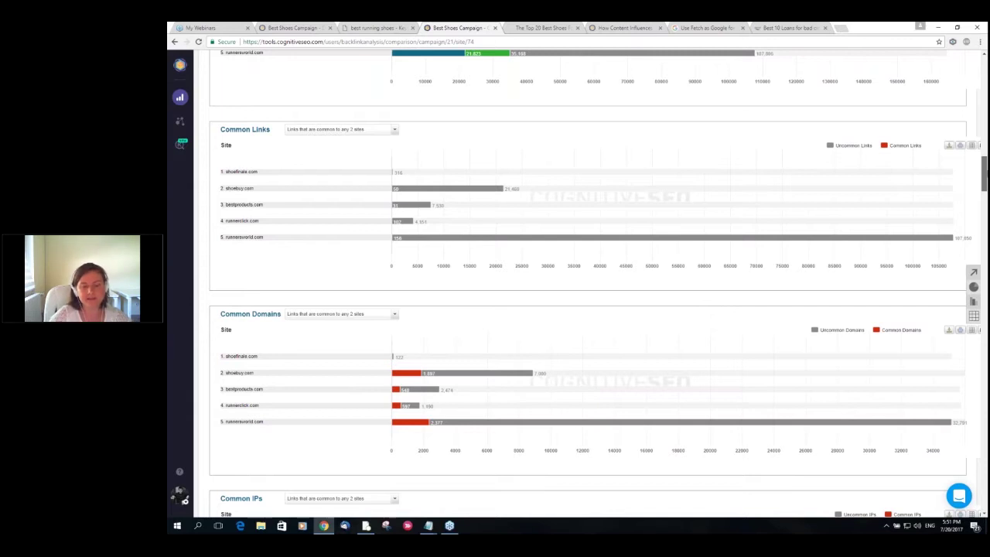
scroll(985, 234, down, 7)
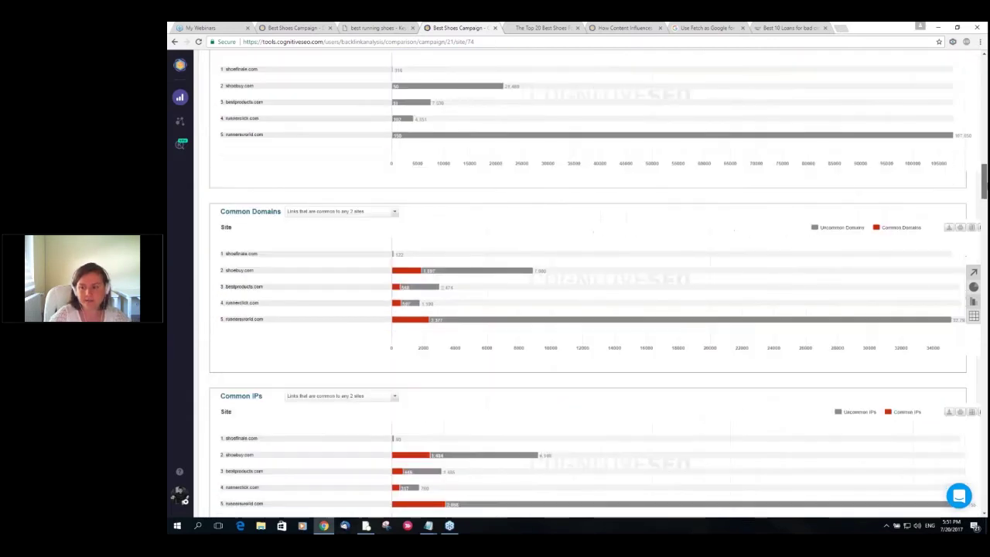
drag(985, 233, 985, 373)
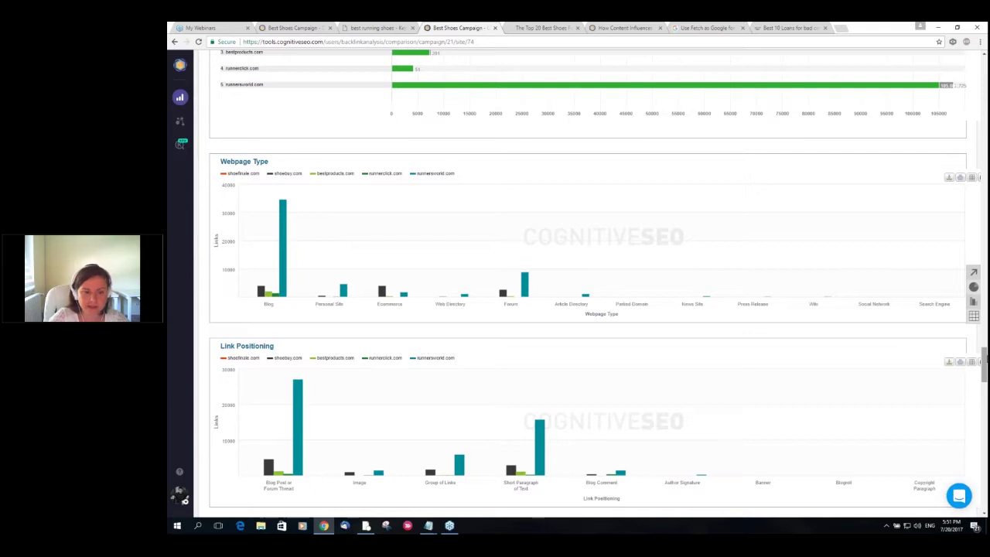
drag(984, 357, 984, 371)
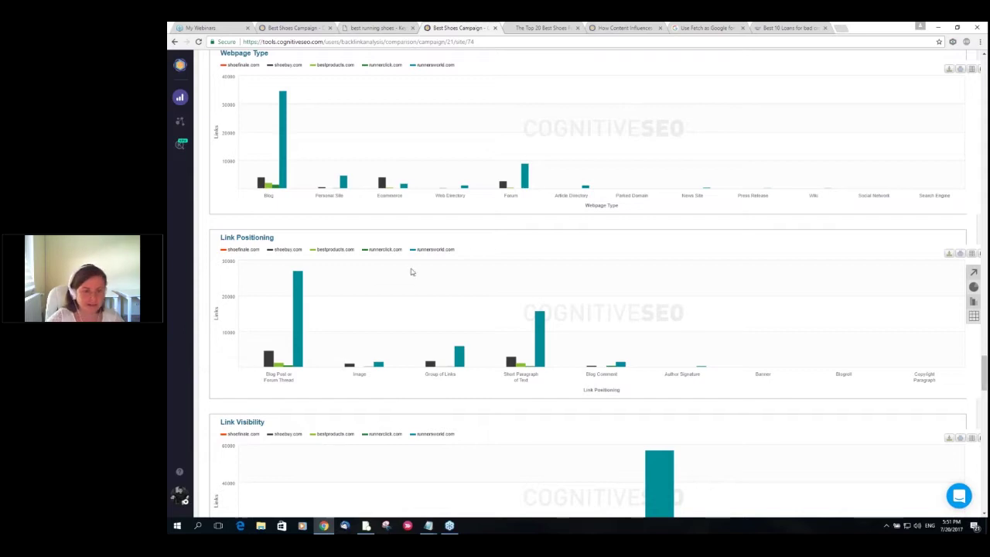
mouse_move(302, 307)
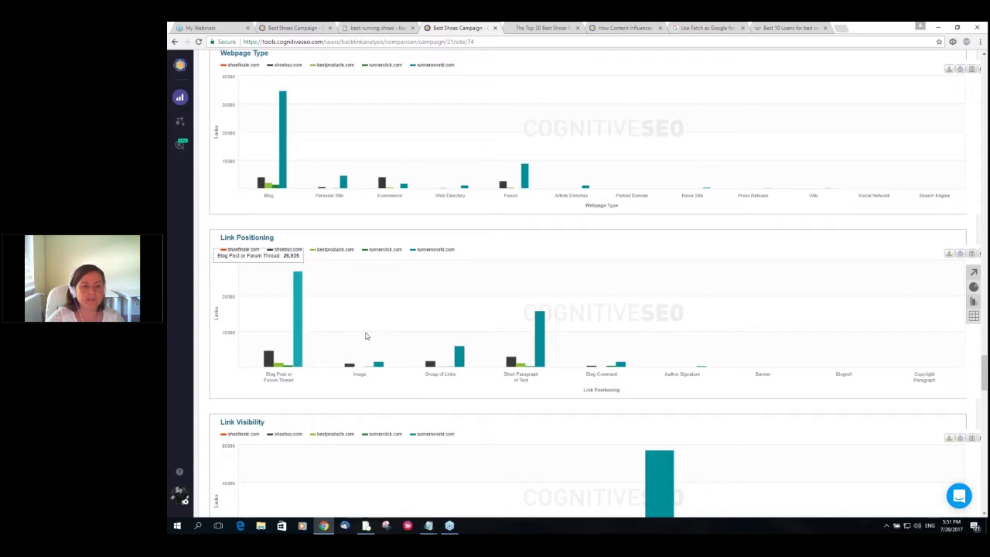
mouse_move(352, 362)
mouse_move(343, 324)
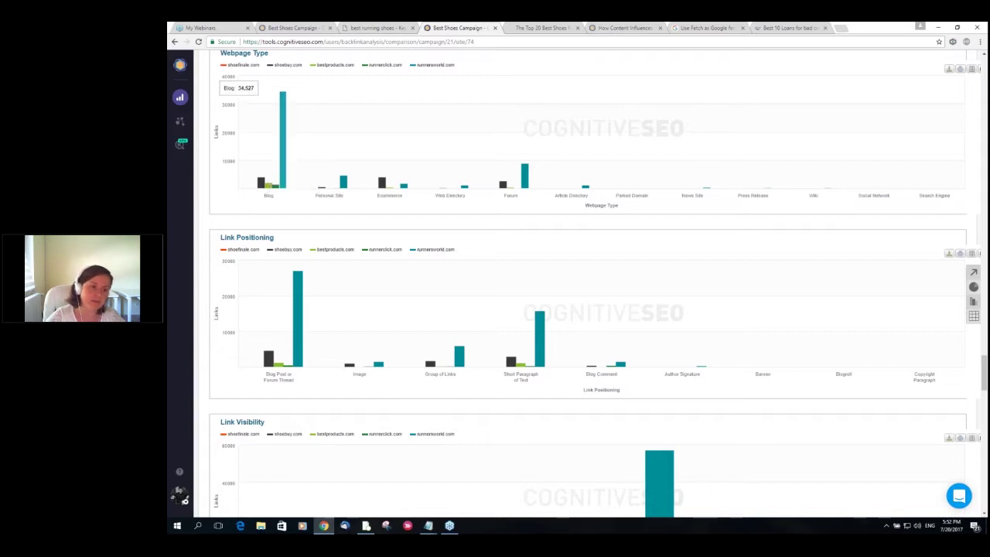
scroll(360, 286, down, 5)
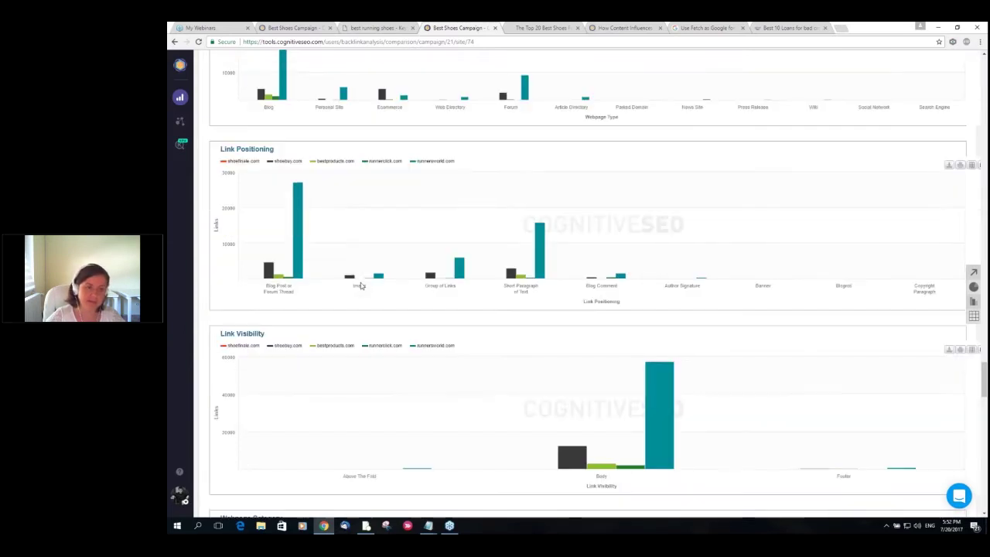
scroll(417, 237, down, 3)
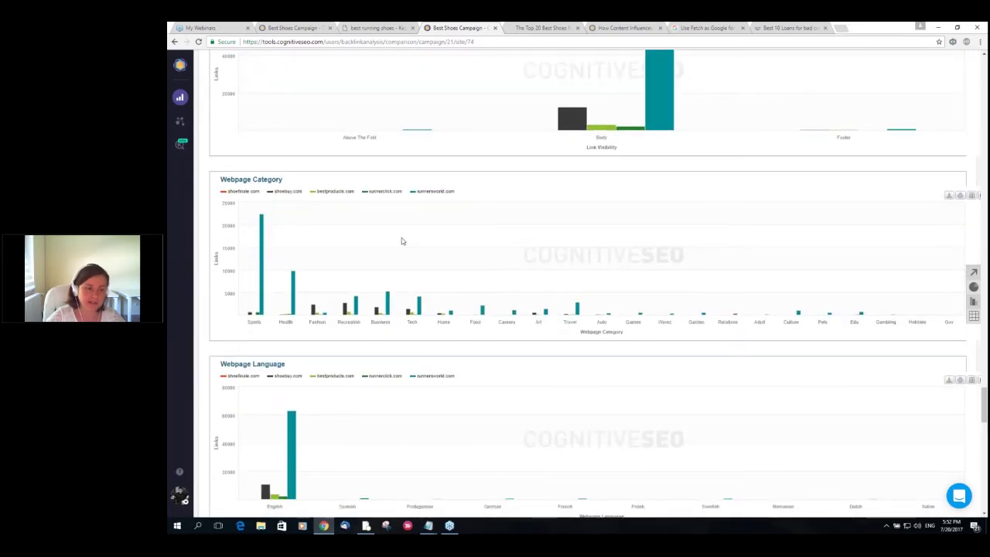
scroll(402, 241, down, 1)
scroll(501, 355, down, 1)
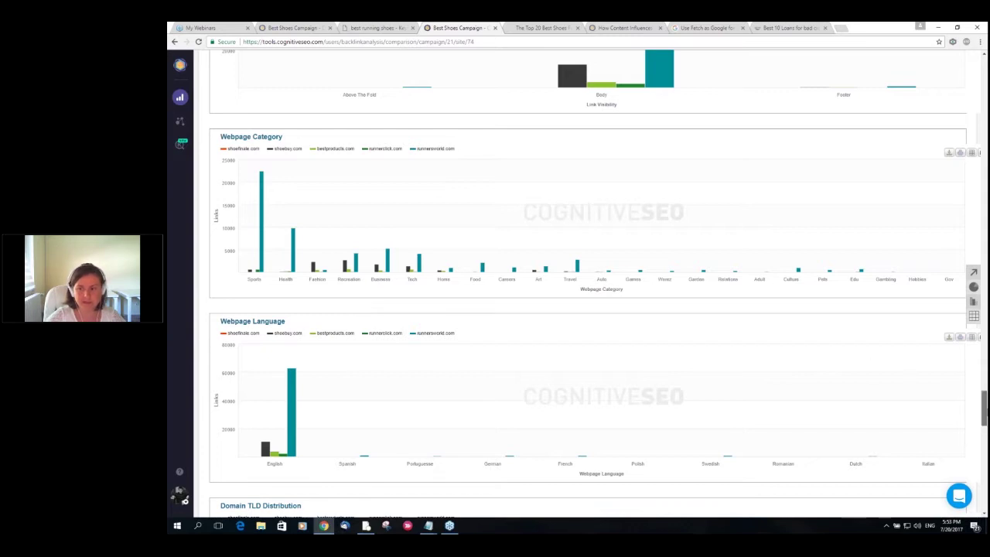
On the campaign dashboard, set the SEO Visibility - Google widget to shoebuy.com, bestproducts.com and runnerclick.com, without shoefinale.com, and save it.
drag(984, 406, 984, 74)
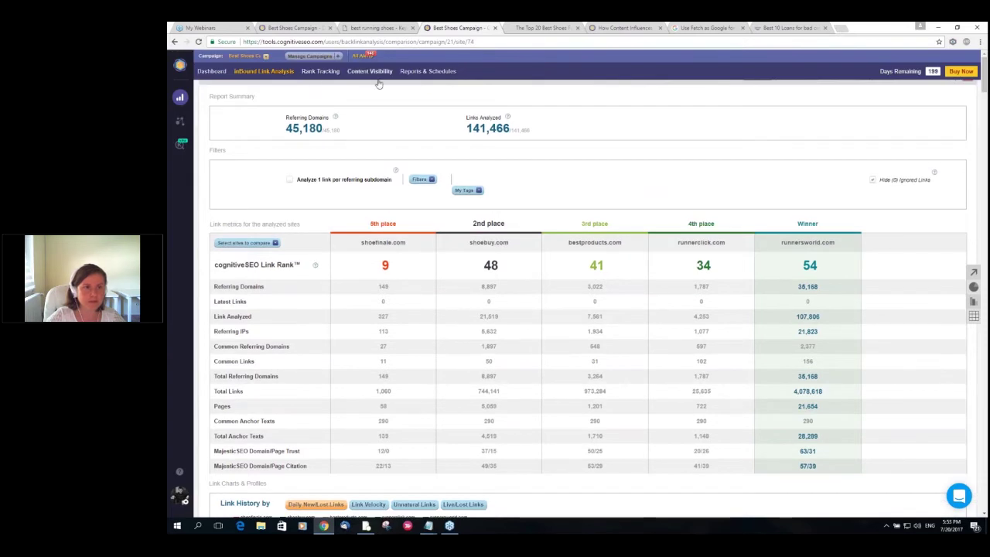
click(207, 73)
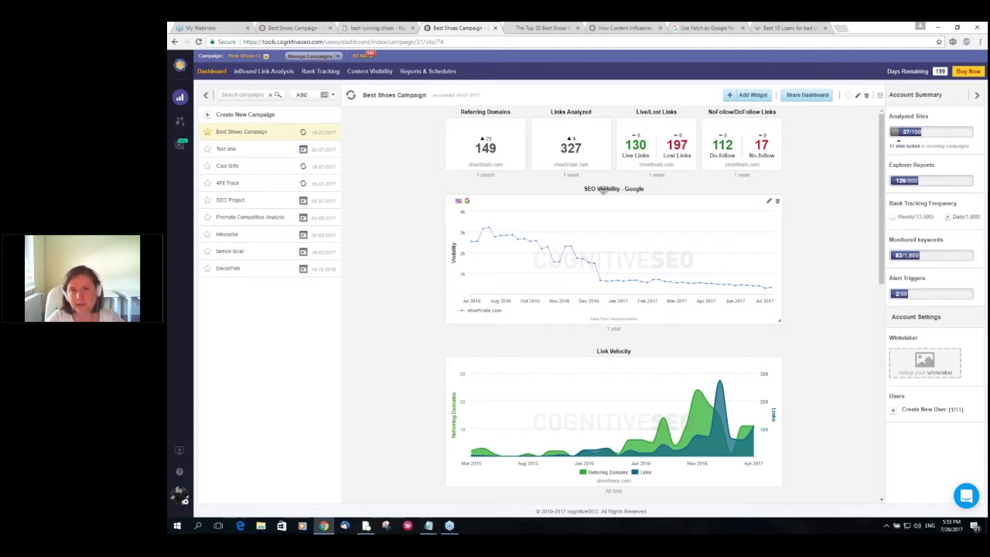
click(769, 203)
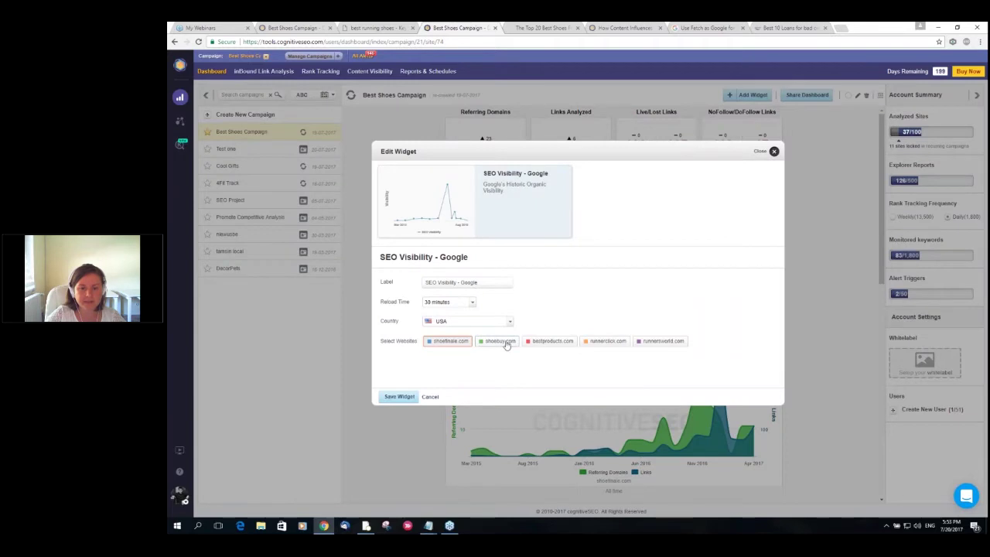
click(596, 346)
click(461, 347)
click(399, 396)
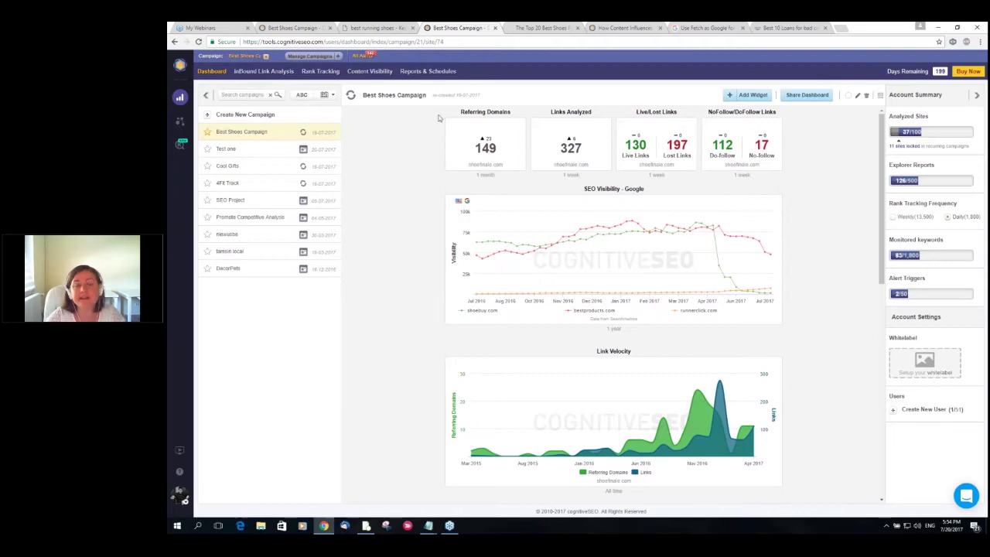
Return to the Keyword Tool, leave the content editor and look through the available search countries and languages, keeping United States – en-US.
click(376, 27)
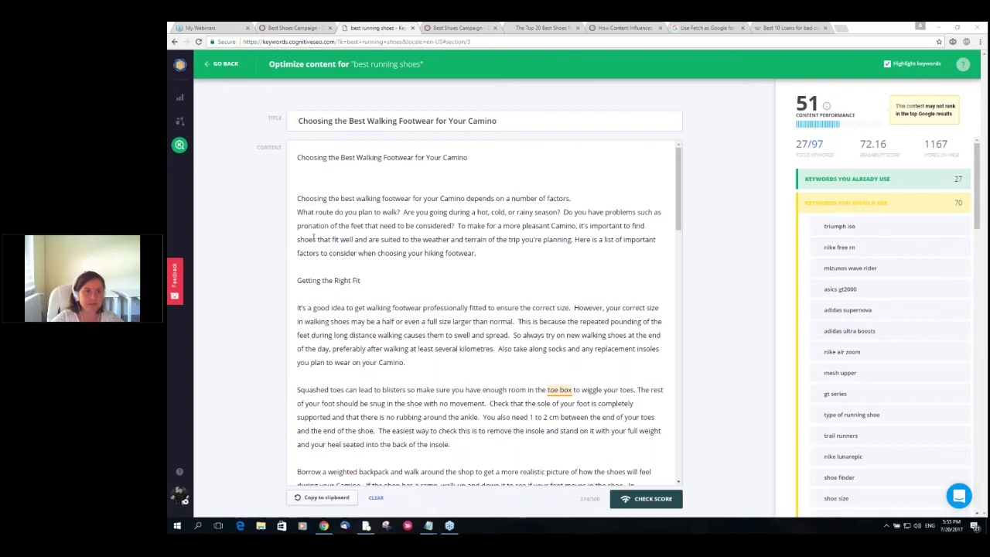
click(206, 70)
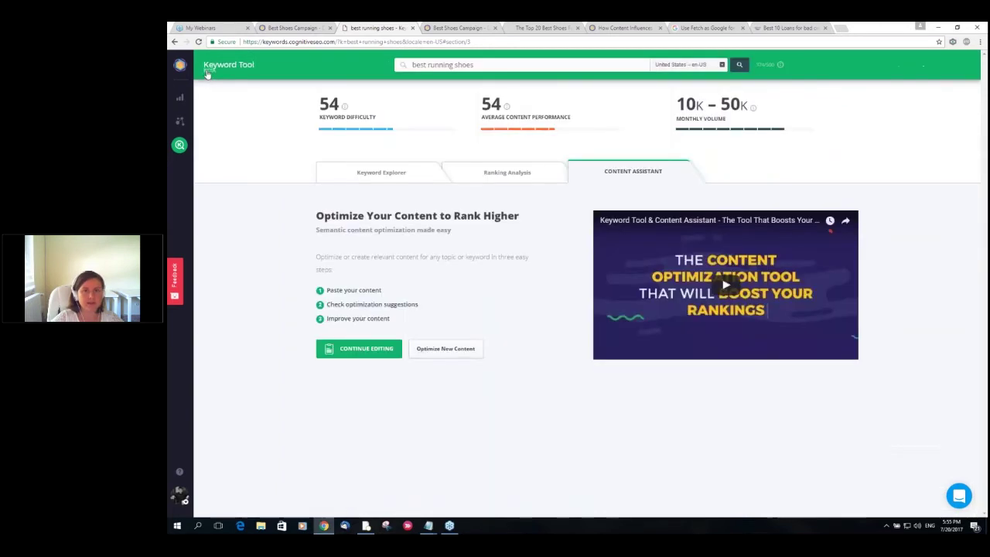
click(722, 68)
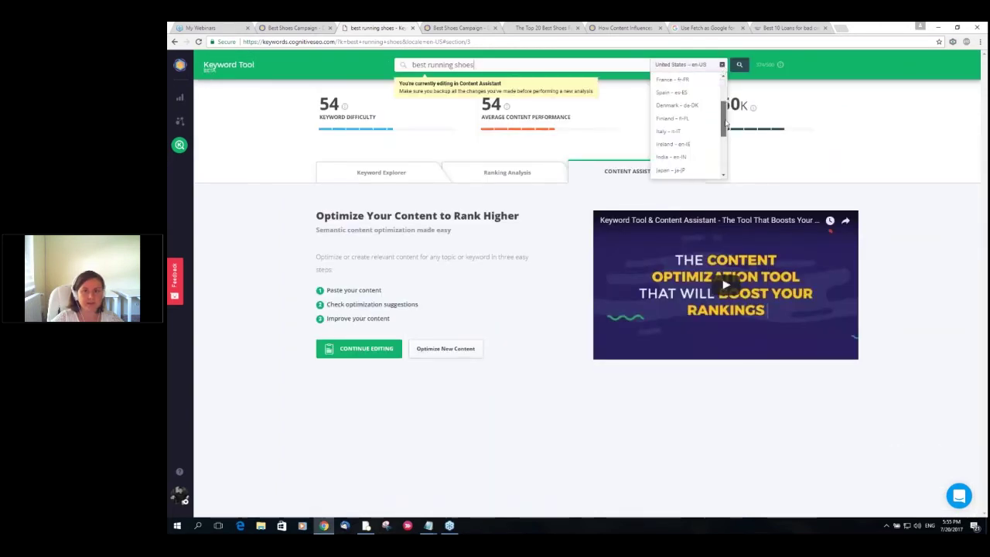
click(720, 67)
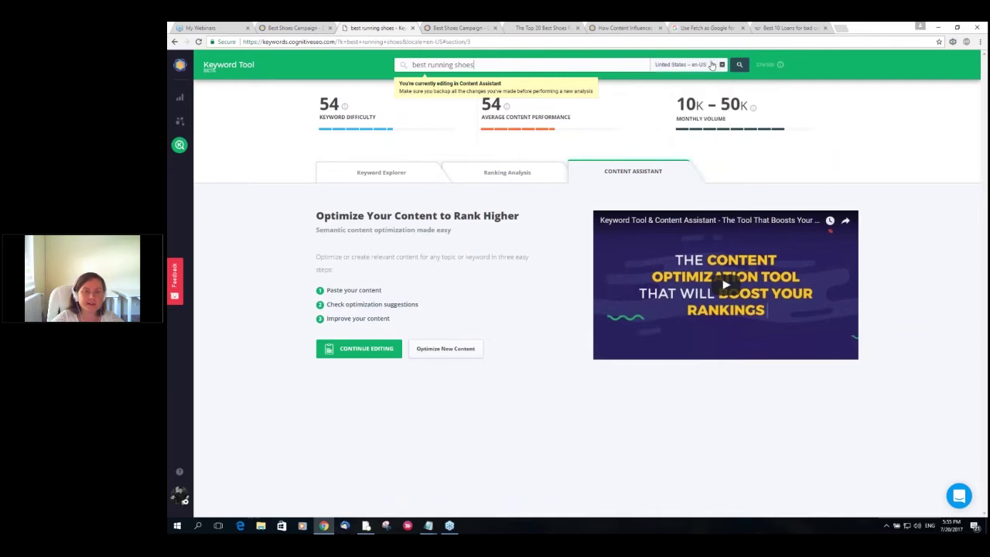
click(553, 65)
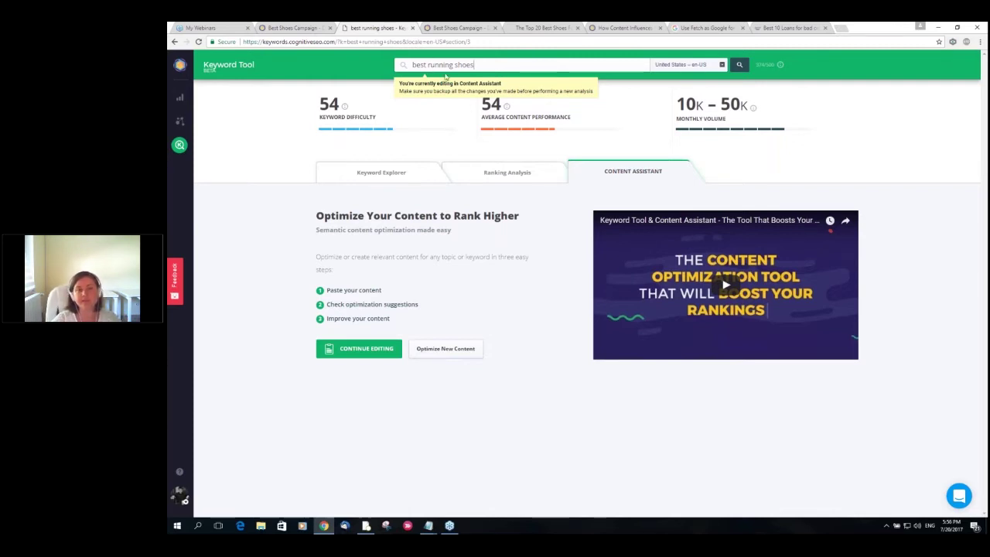
click(721, 67)
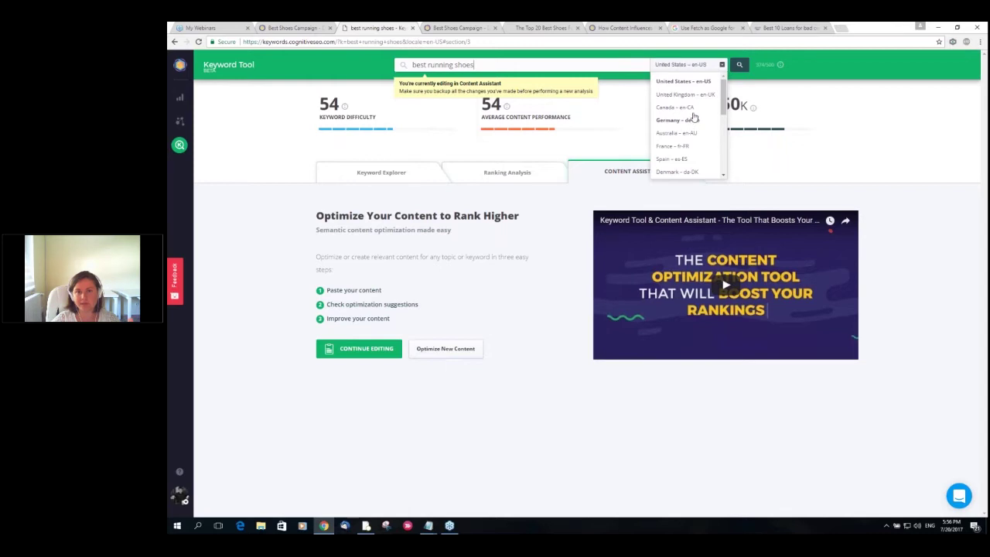
click(617, 65)
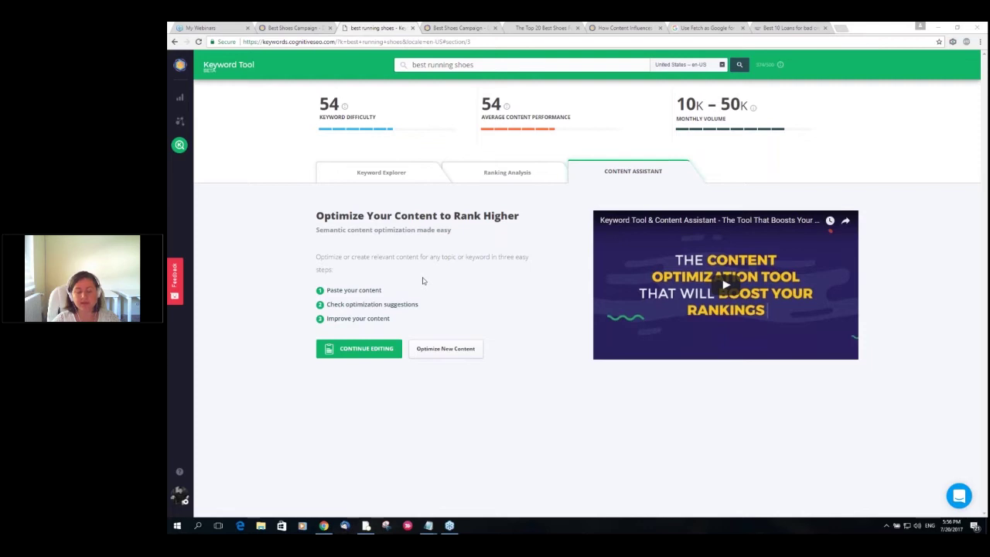
Bring up the Ranking Analysis for "best running shoes" again.
click(502, 173)
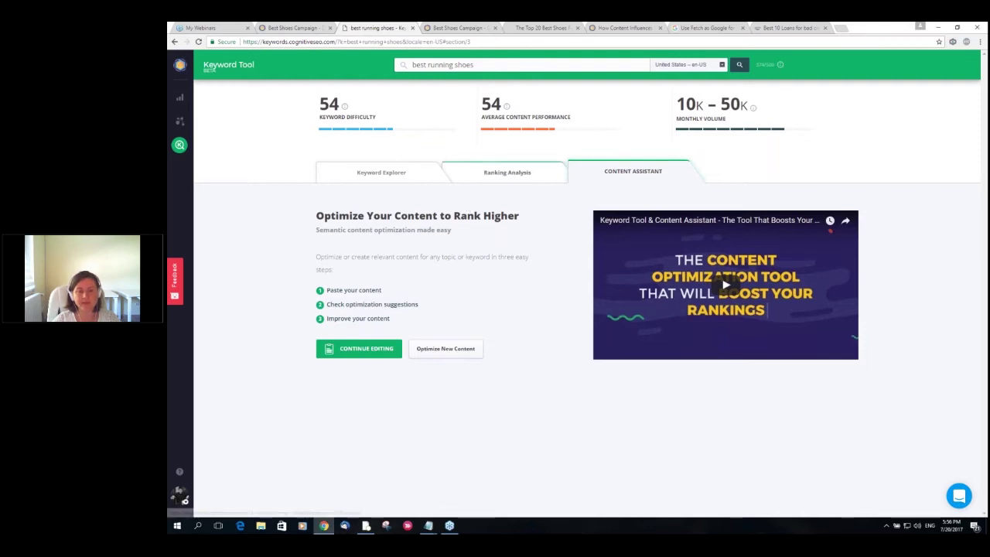